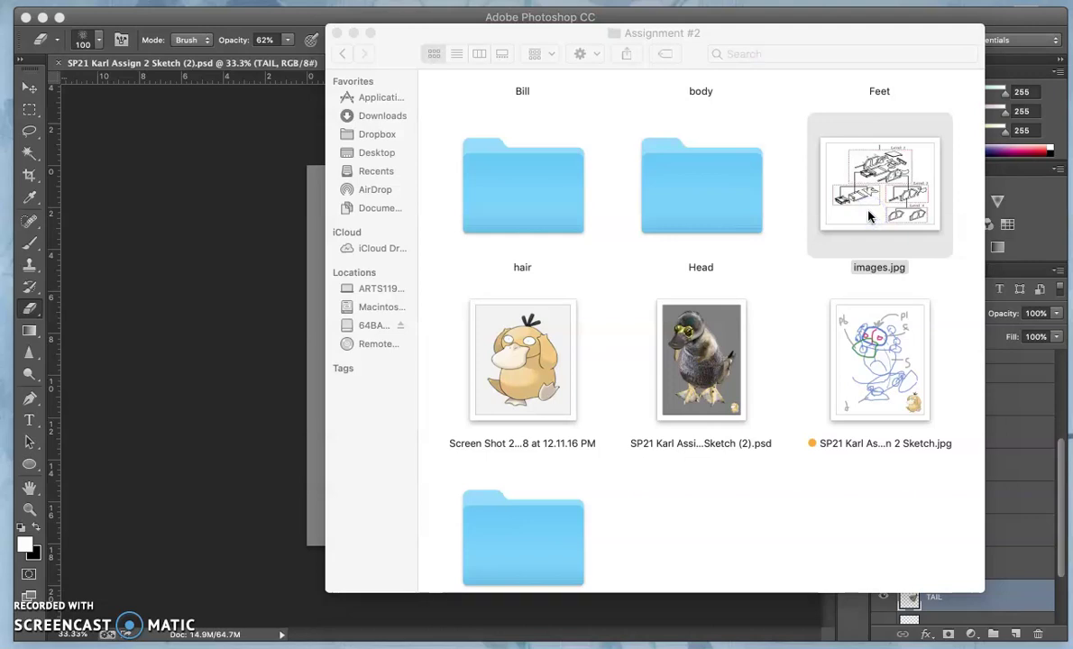
# View the exploded-parts diagram in images.jpg, close it, and switch back to the duck document in Photoshop.
pyautogui.moveTo(464, 234); pyautogui.dragTo(904, 557)
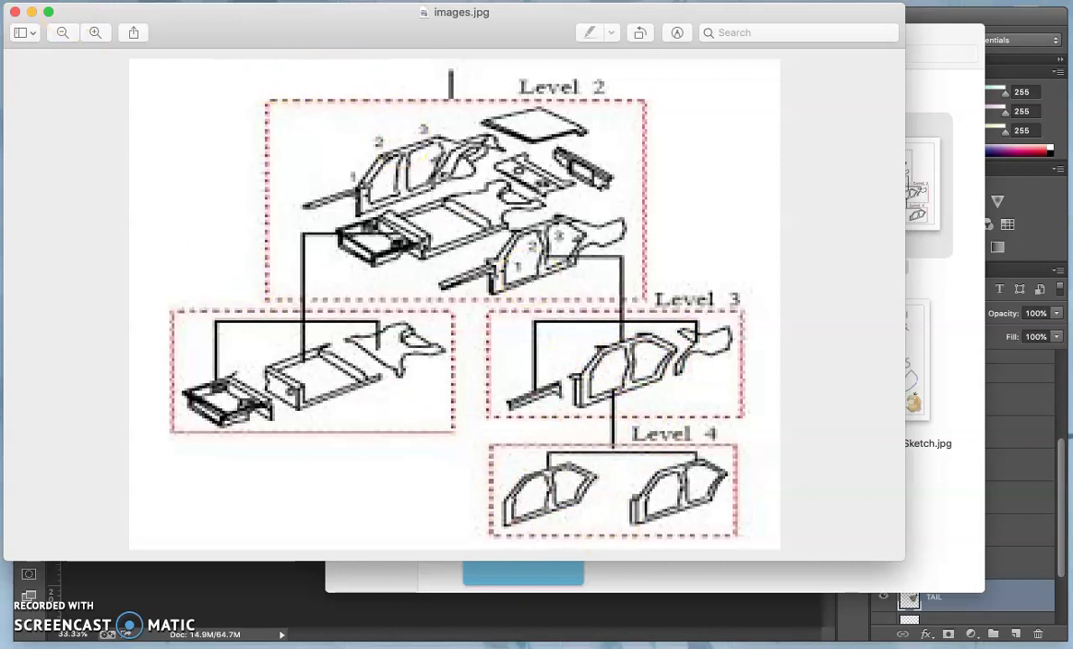
pyautogui.click(15, 13)
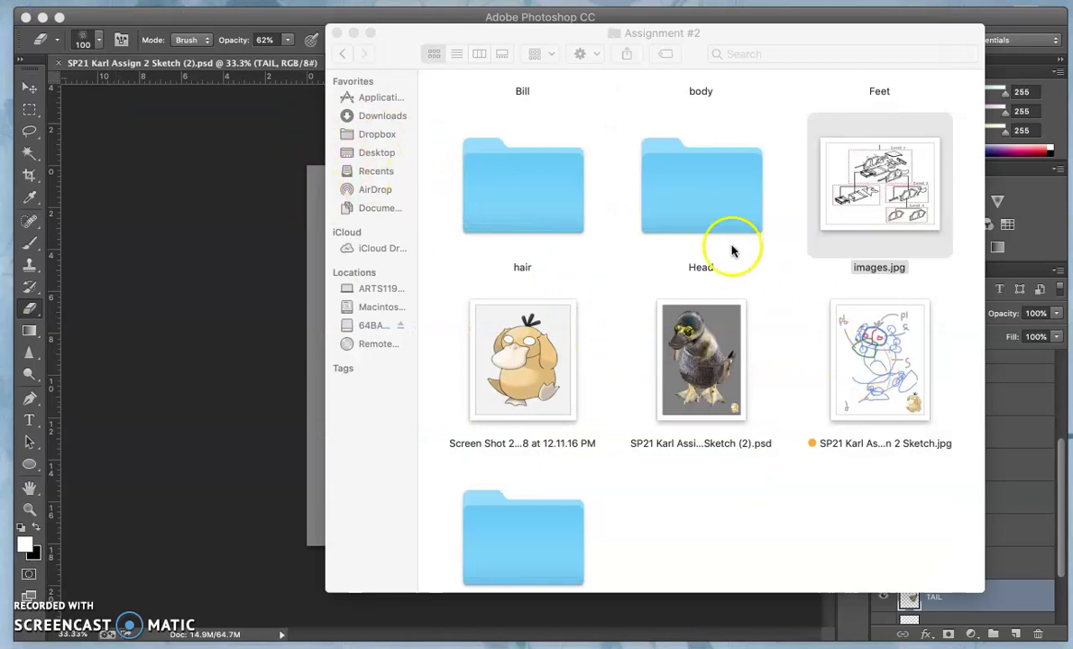
pyautogui.click(316, 291)
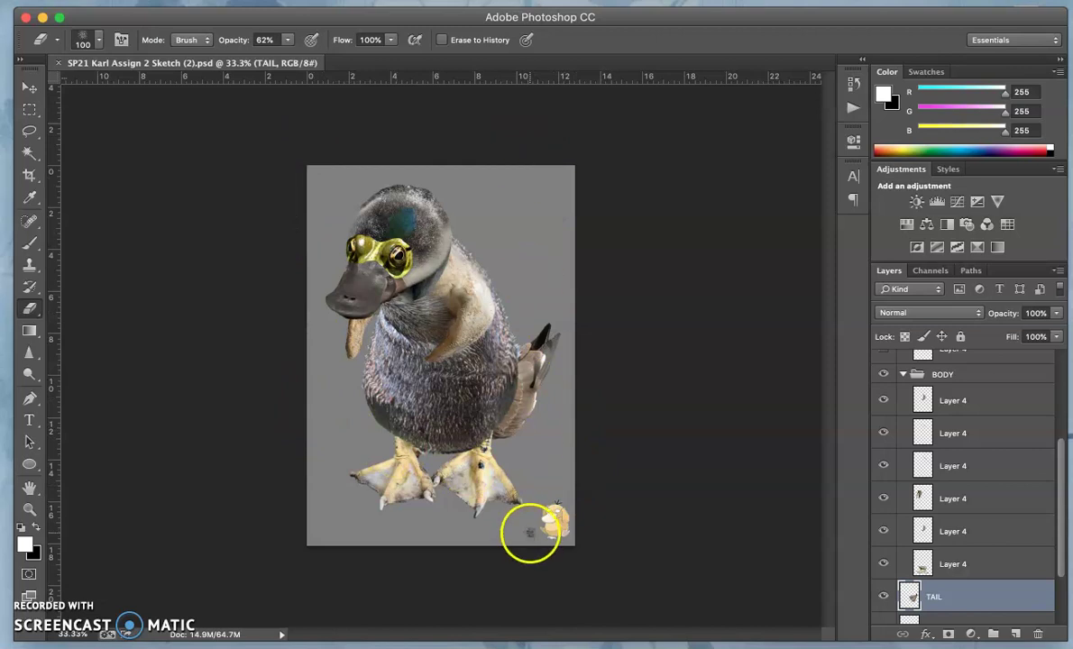
# Toggle the visibility of the BODY and HEAD groups off and on to check what each contains.
pyautogui.press('super+equal')
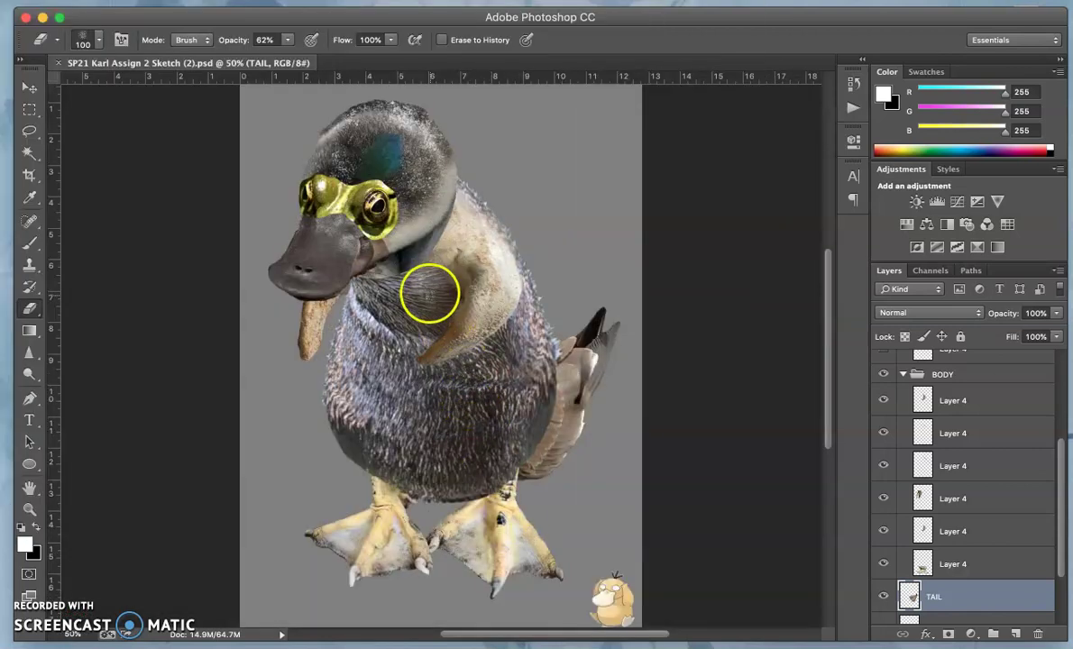
pyautogui.click(886, 377)
pyautogui.click(886, 377)
pyautogui.scroll(5, 933, 406)
pyautogui.scroll(1, 932, 408)
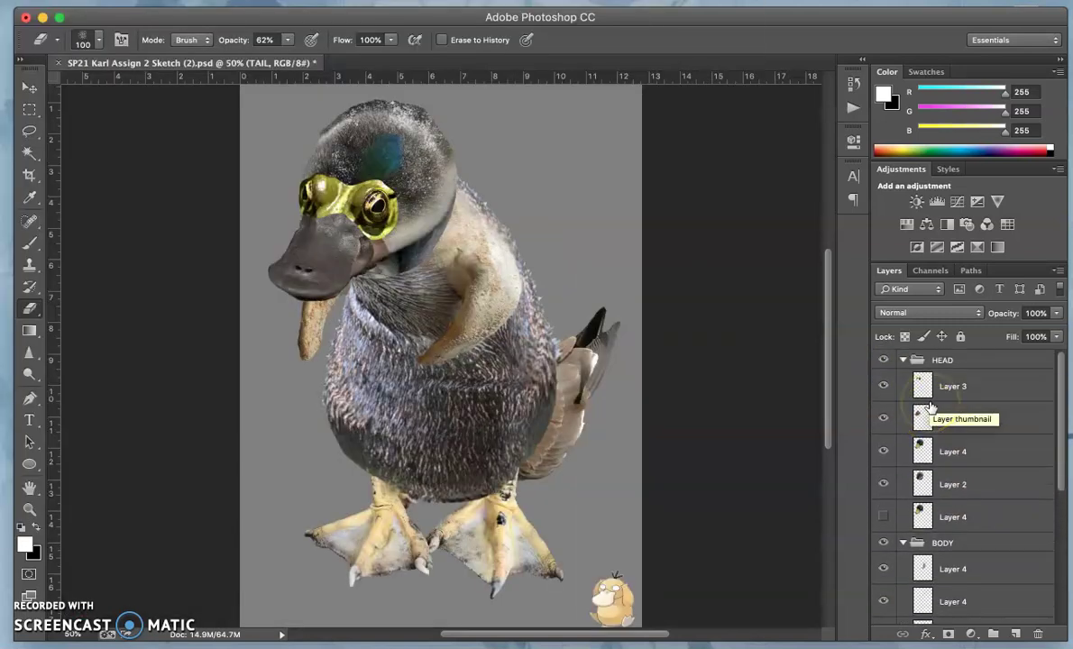
pyautogui.click(885, 359)
pyautogui.click(883, 359)
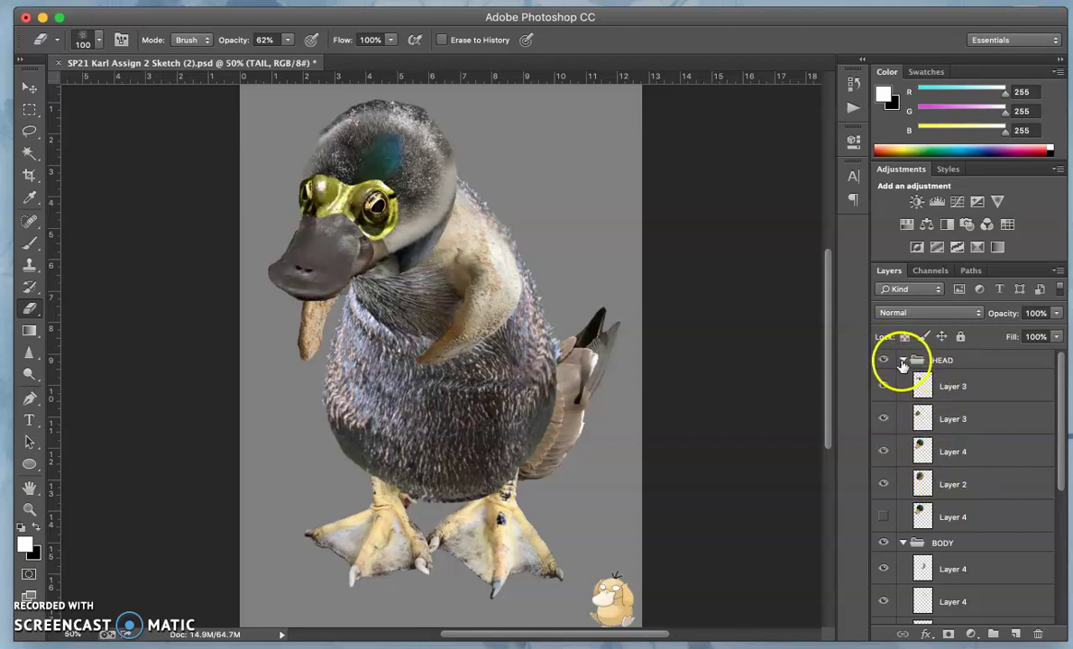
# Collapse the HEAD and BODY layer groups.
pyautogui.click(905, 364)
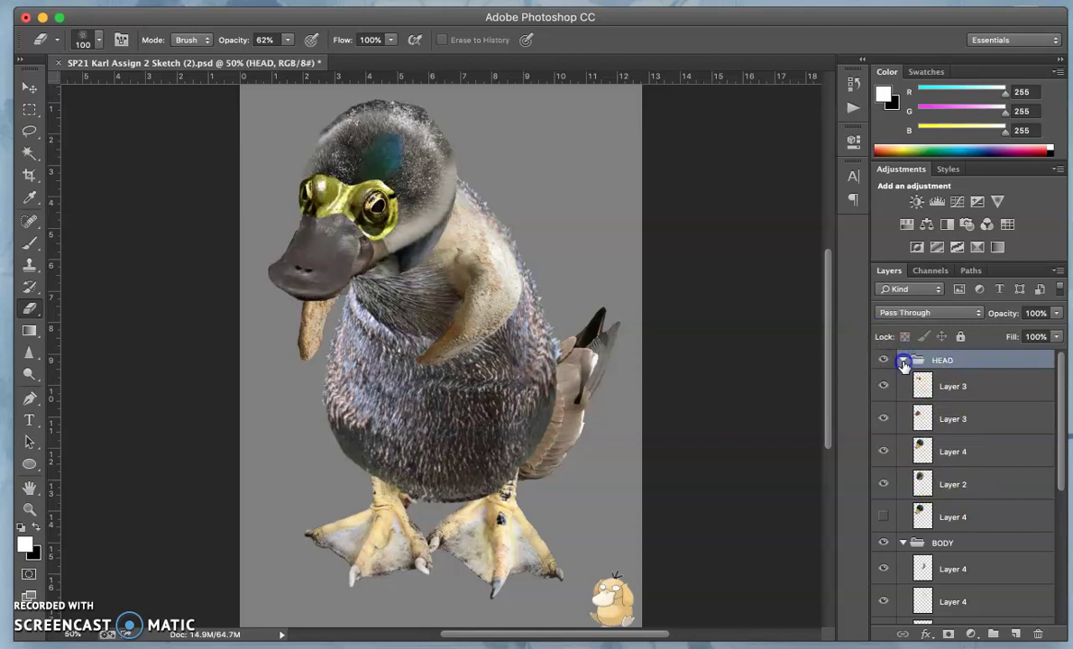
pyautogui.click(903, 361)
pyautogui.click(904, 379)
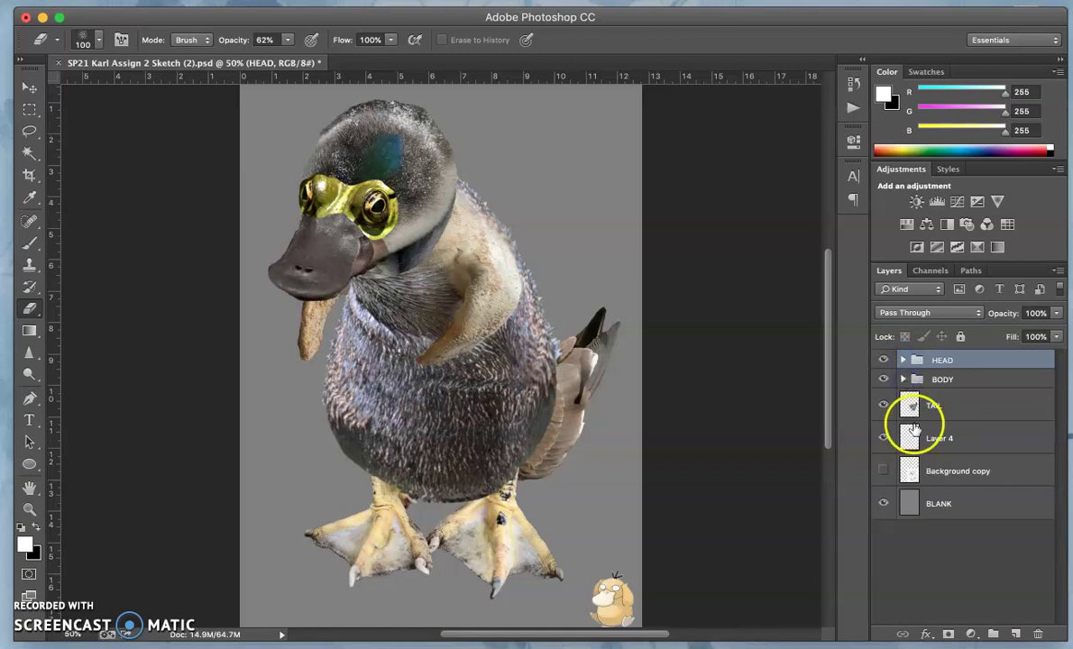
# Hide the TAIL layer and the Layer 4 directly below it to isolate the stray dark mark beside the body.
pyautogui.click(885, 406)
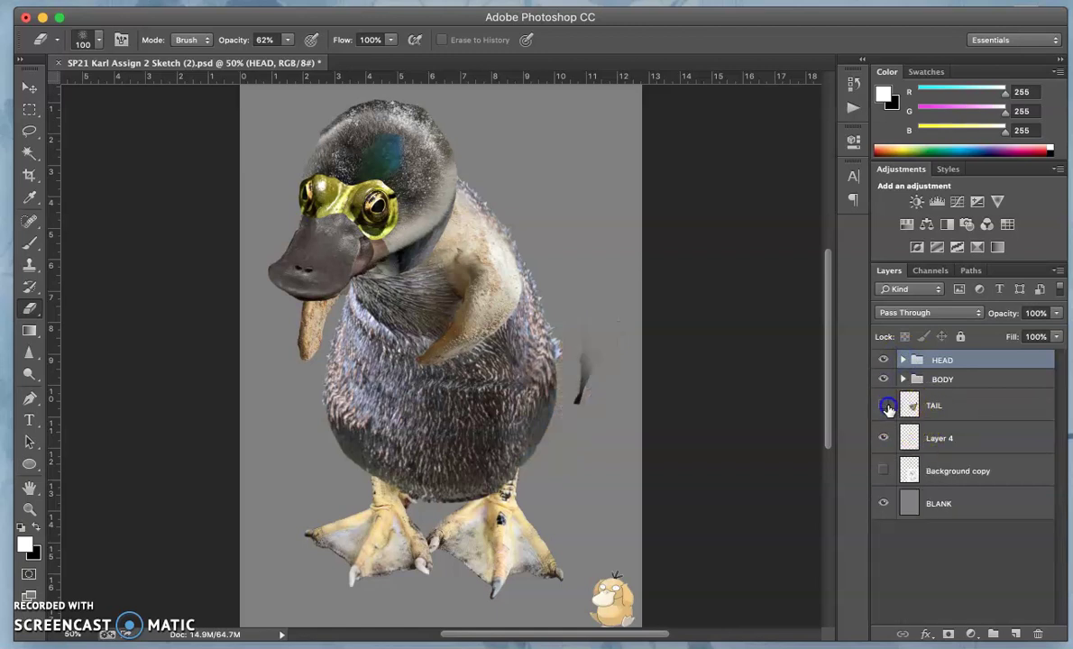
pyautogui.click(884, 406)
pyautogui.click(885, 406)
pyautogui.click(885, 406)
pyautogui.click(885, 406)
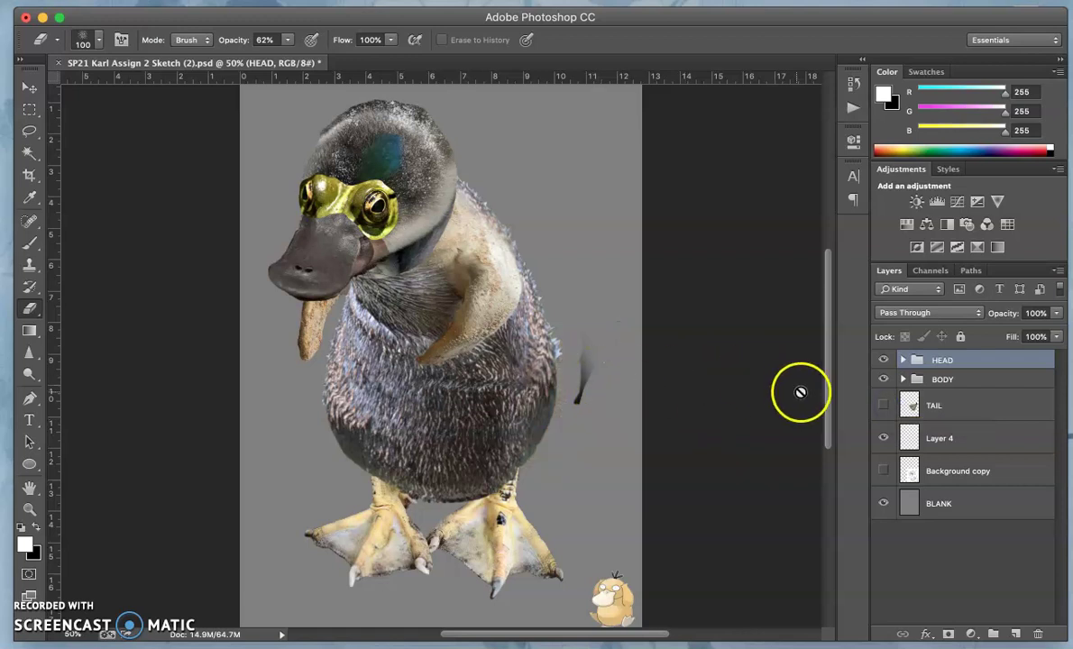
pyautogui.click(883, 439)
pyautogui.click(882, 439)
pyautogui.click(881, 439)
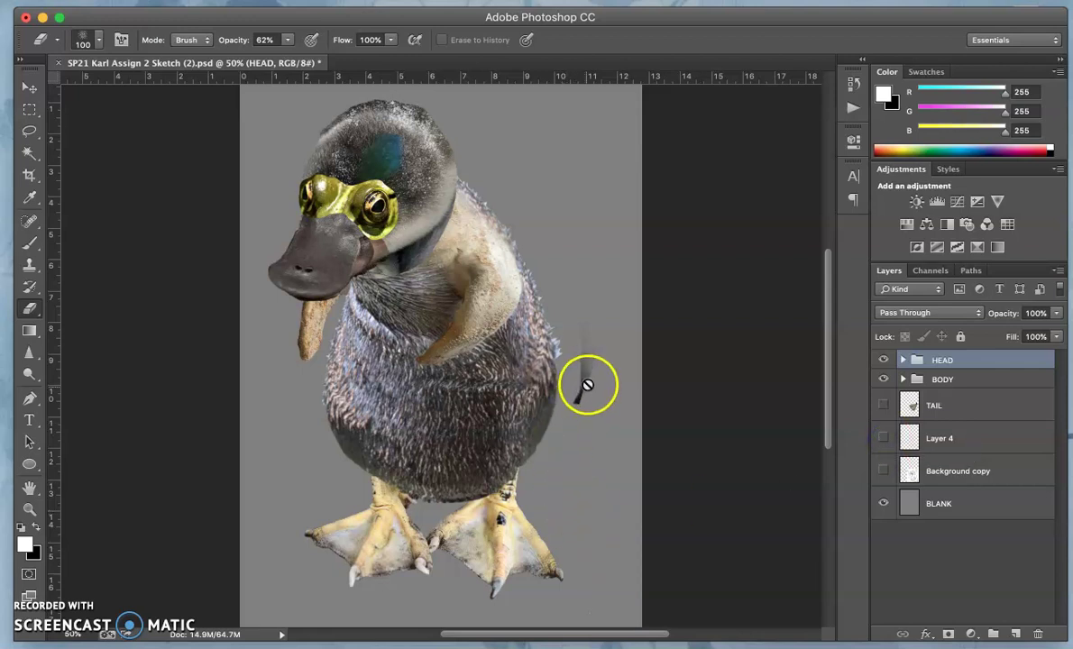
# Expand the BODY group and toggle its layers to find which one holds the stray dark mark beside the duck.
pyautogui.click(885, 379)
pyautogui.click(885, 379)
pyautogui.click(903, 379)
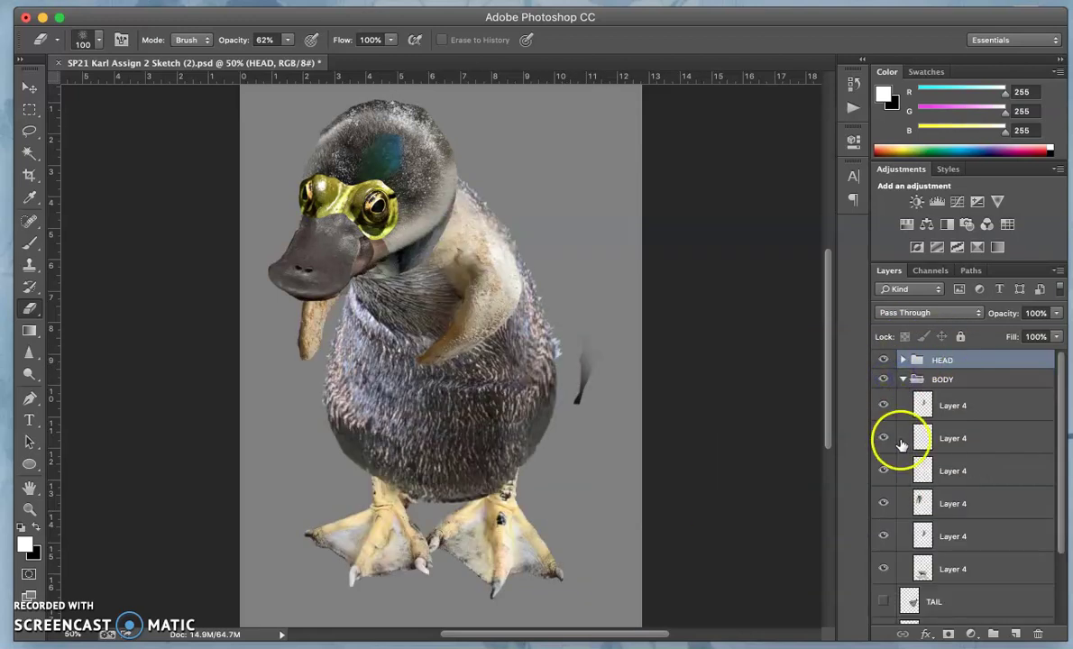
pyautogui.scroll(-2, 916, 518)
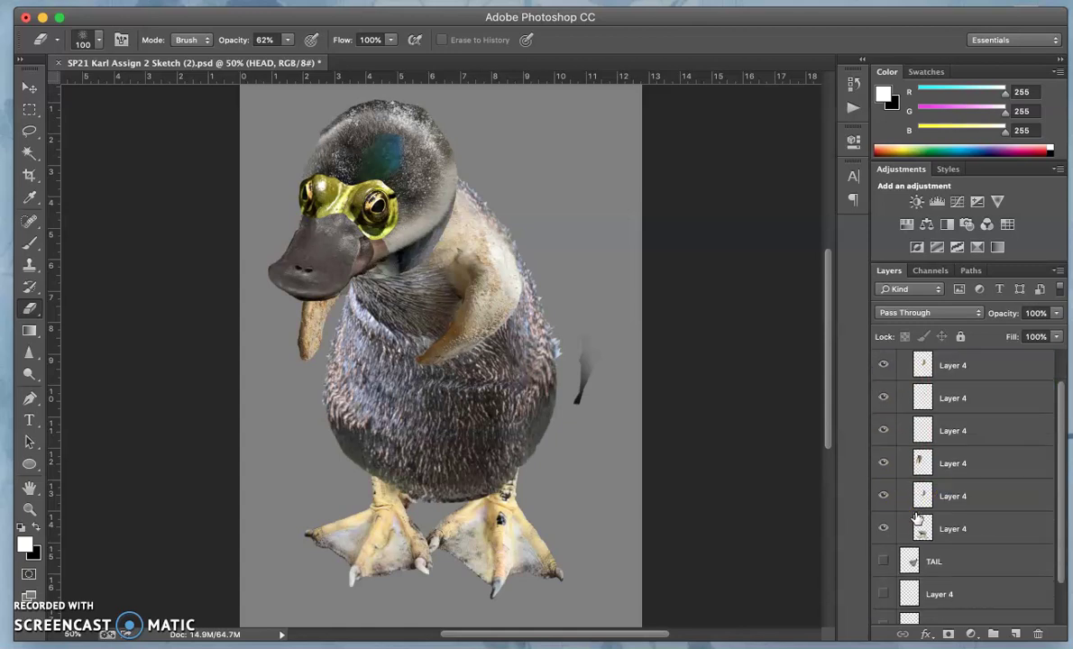
pyautogui.click(883, 496)
pyautogui.click(884, 529)
pyautogui.click(884, 528)
pyautogui.click(883, 463)
pyautogui.click(883, 463)
pyautogui.click(882, 435)
pyautogui.click(881, 435)
# Select the third Layer 4 in the BODY group, lasso the stray dark mark beside the body and delete it.
pyautogui.click(949, 431)
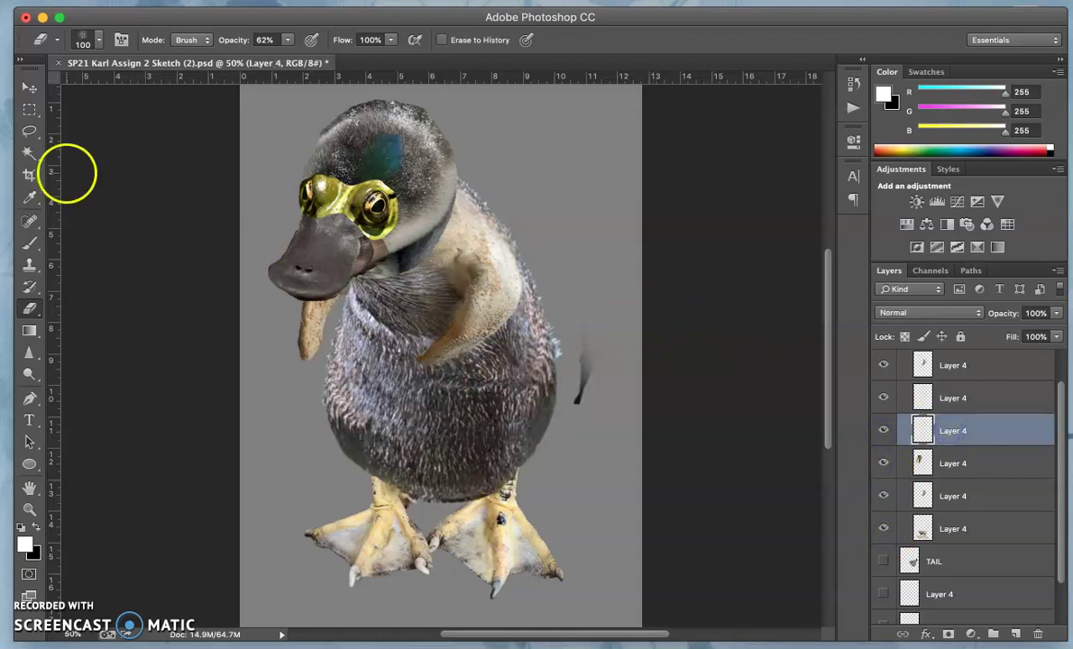
pyautogui.click(31, 133)
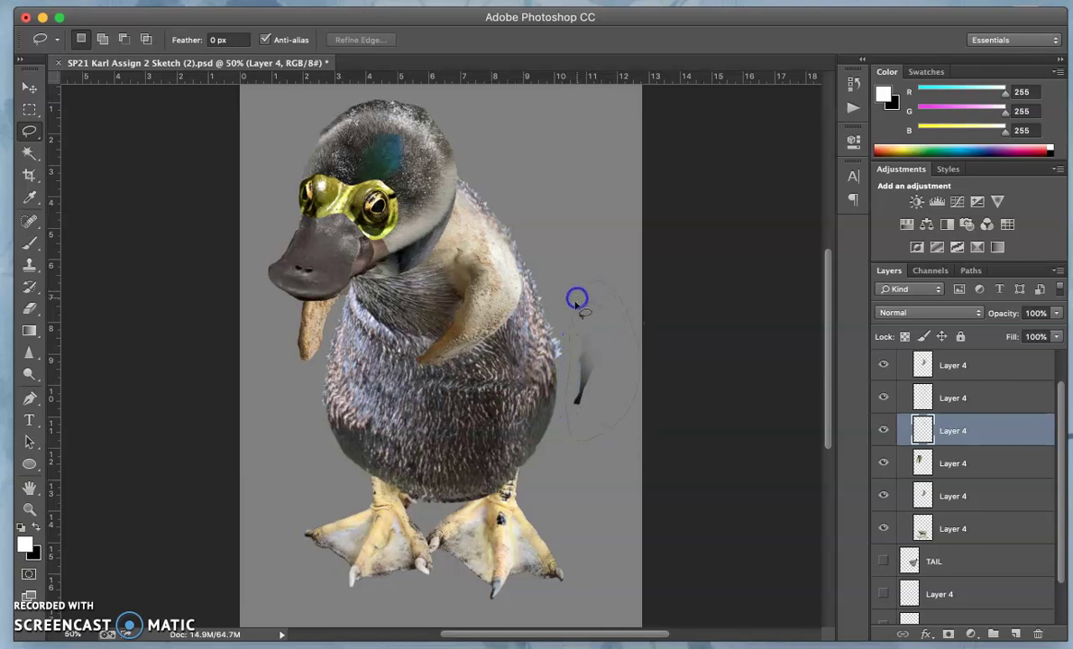
pyautogui.click(568, 242)
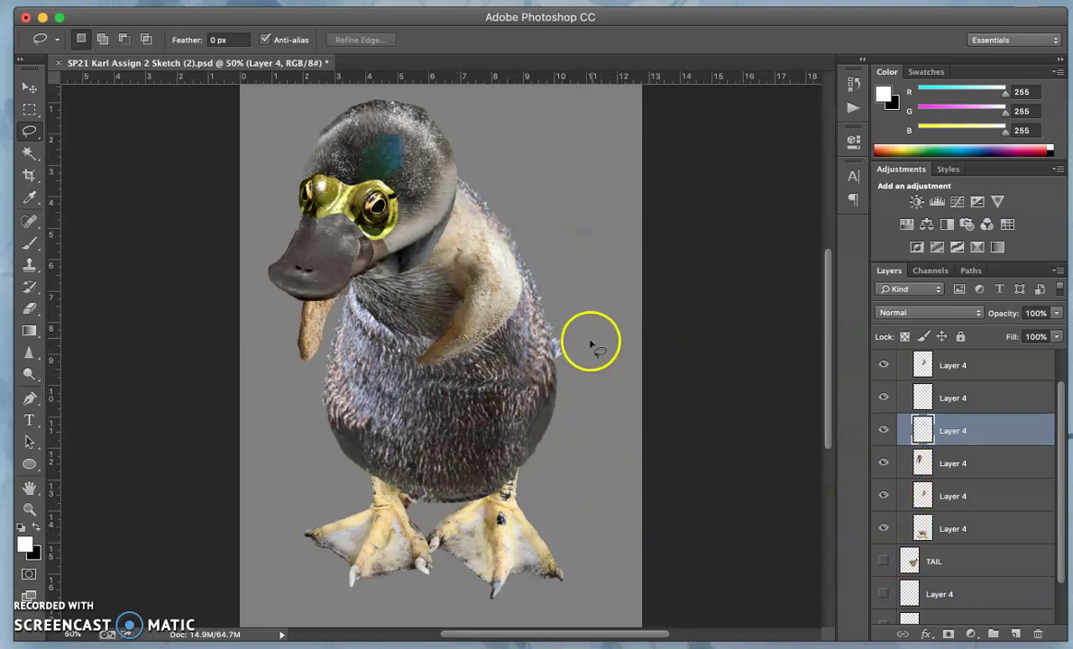
# Collapse the BODY group and adjust visibility: show TAIL and the Layer 4 below it, hide the BLANK background.
pyautogui.scroll(3, 915, 502)
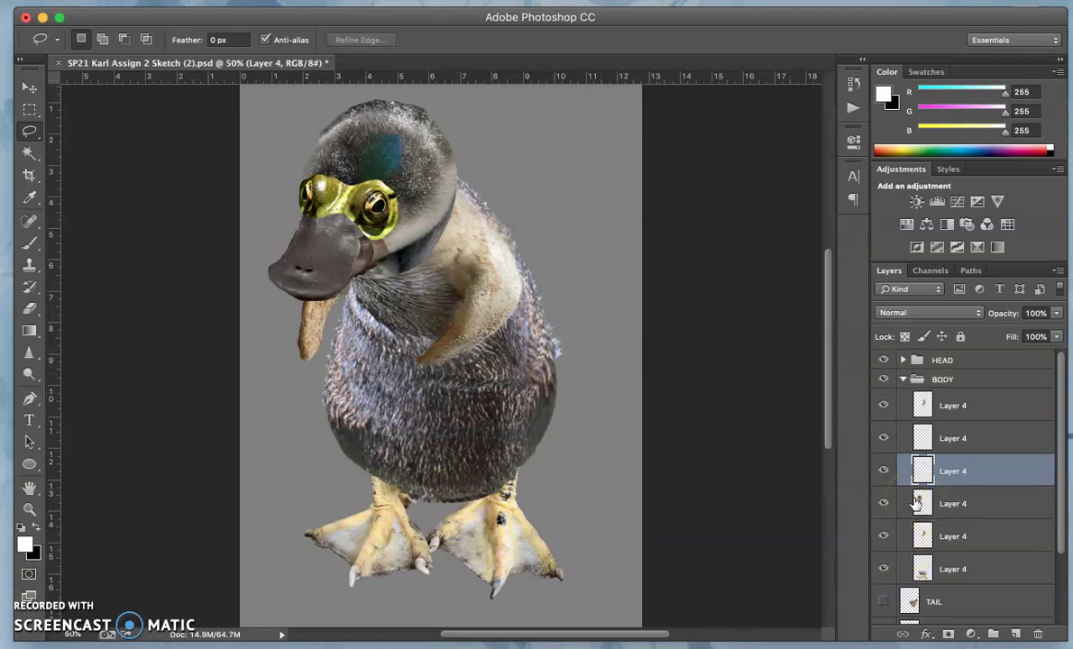
pyautogui.click(903, 379)
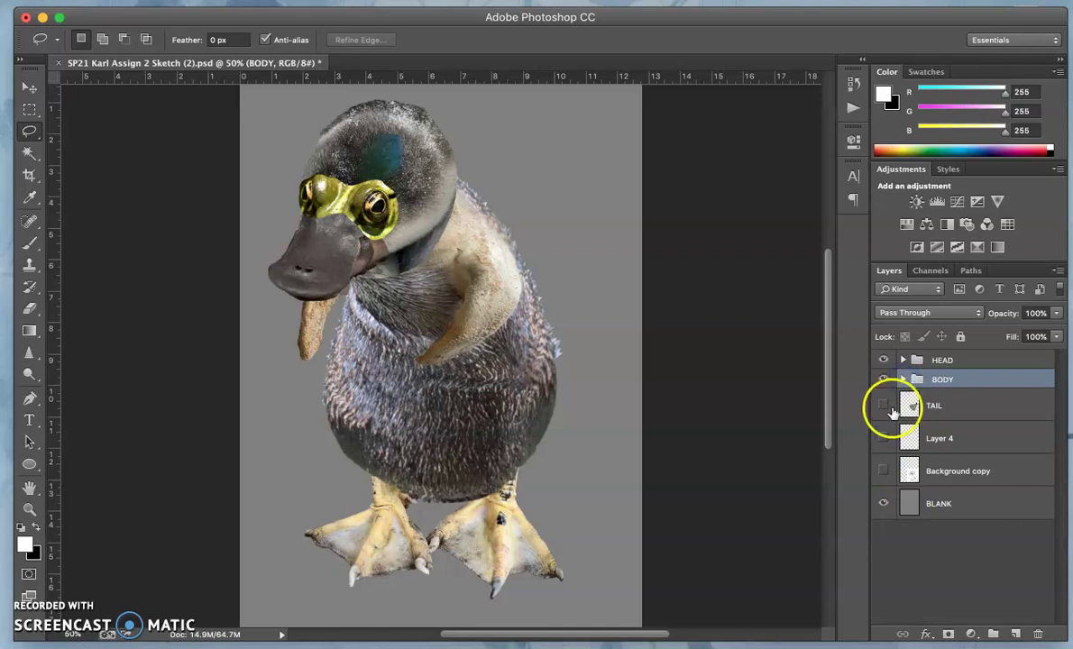
pyautogui.click(883, 407)
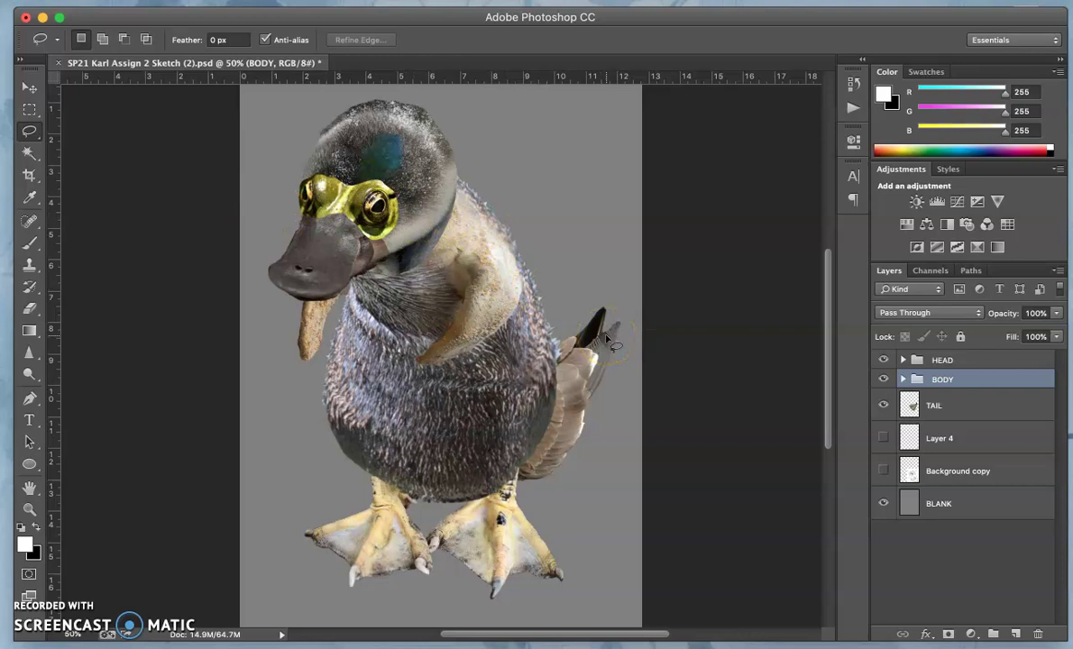
pyautogui.click(883, 505)
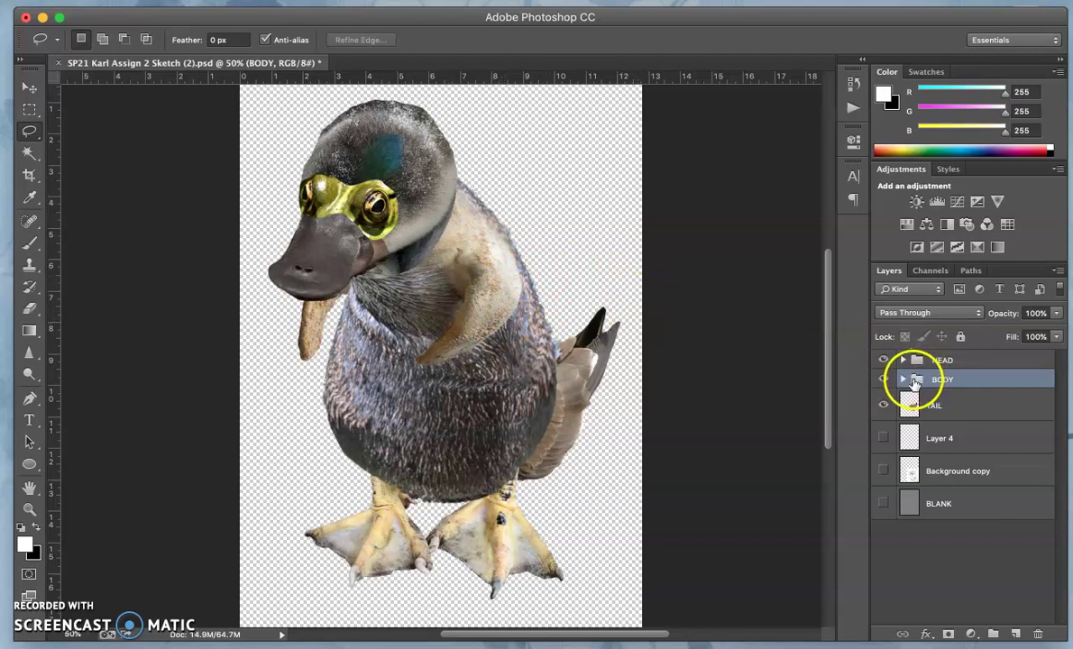
pyautogui.click(882, 438)
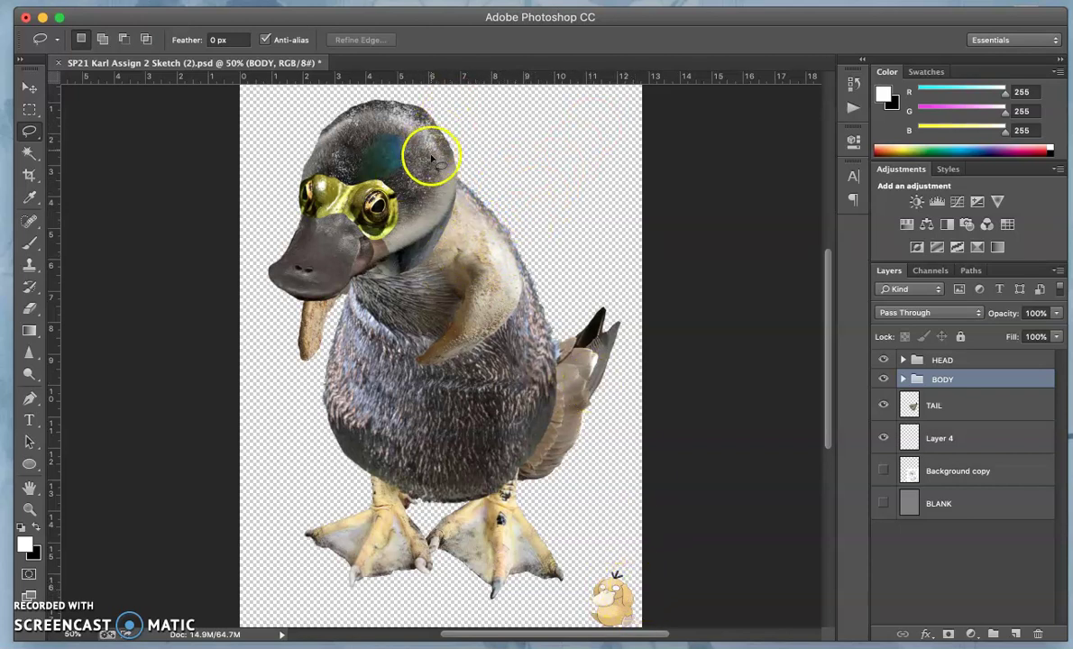
# Expand the BODY group and toggle its upper four layers to identify the one holding the feathered body texture.
pyautogui.click(903, 380)
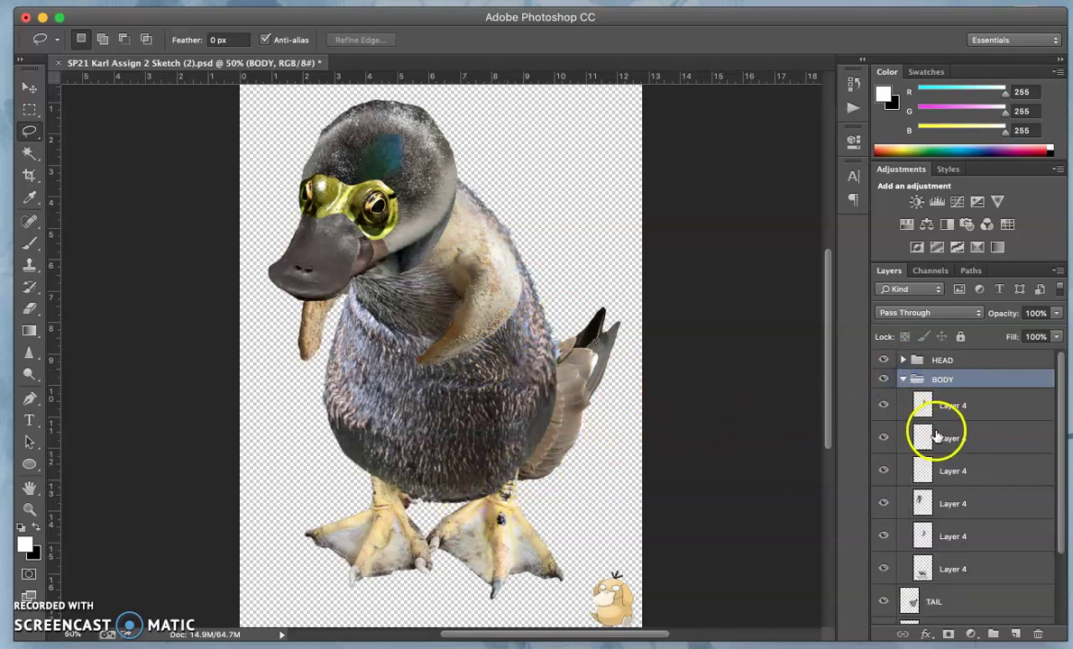
pyautogui.click(885, 406)
pyautogui.click(886, 406)
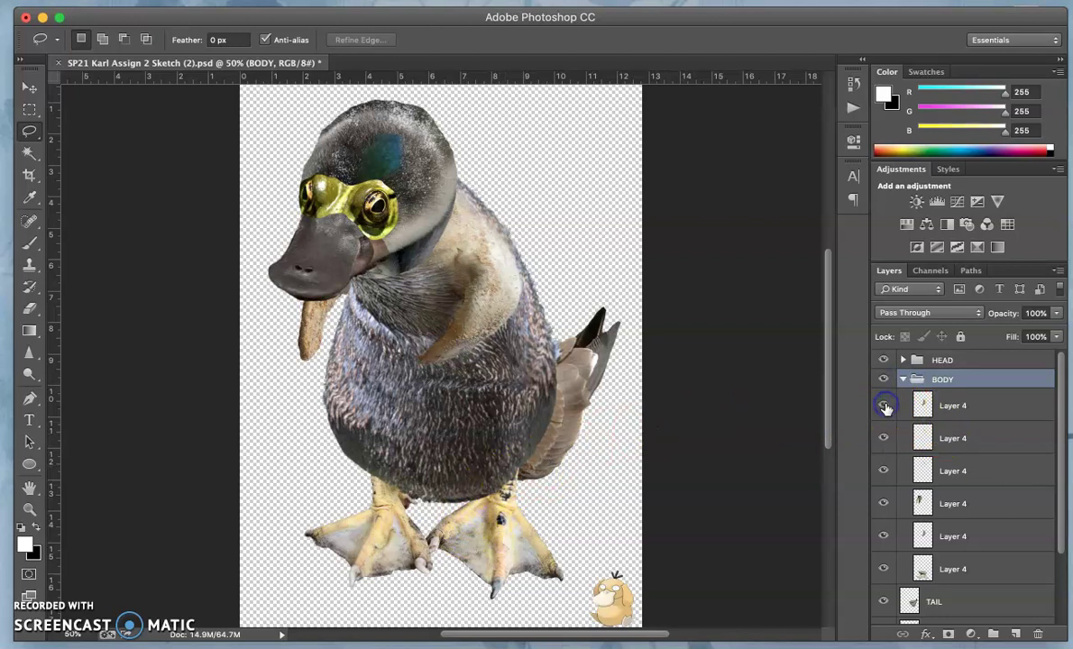
pyautogui.click(885, 438)
pyautogui.click(889, 439)
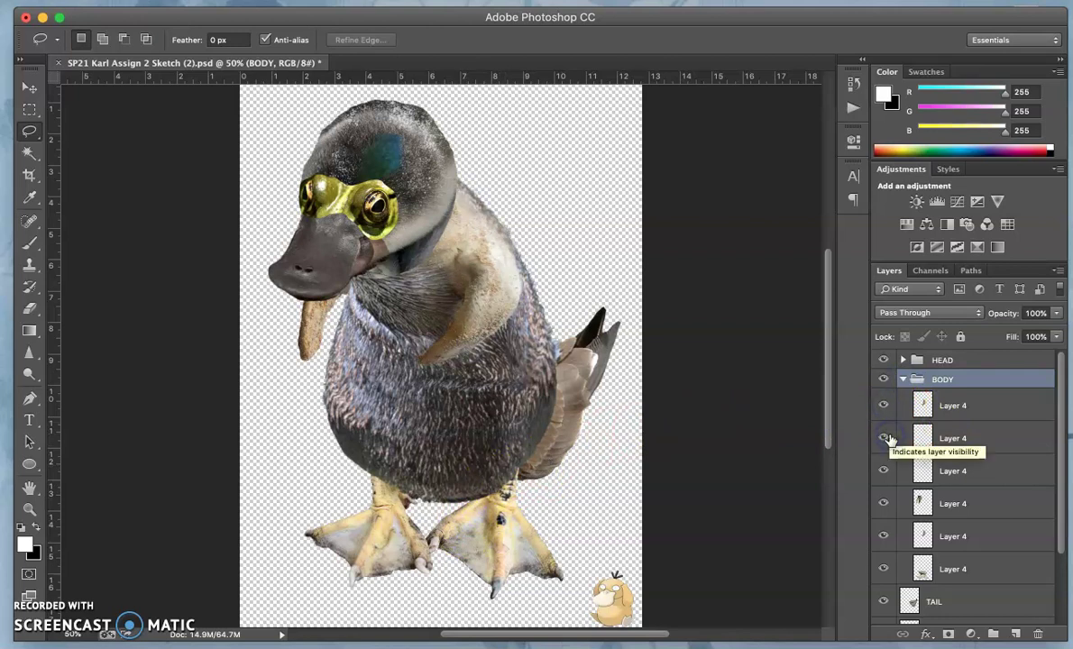
pyautogui.click(884, 471)
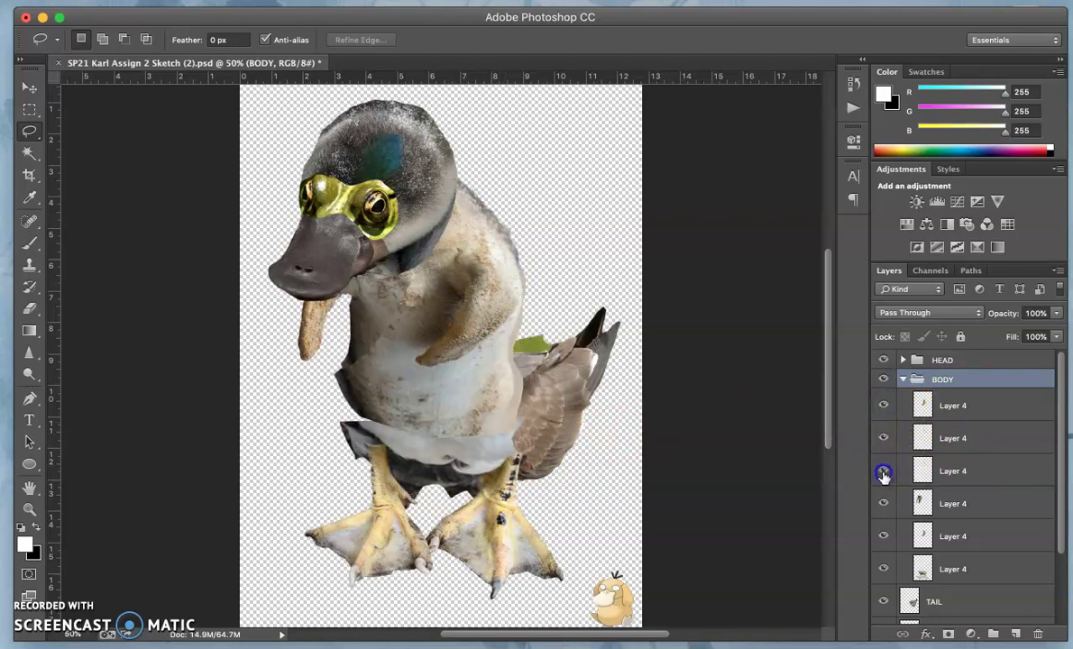
pyautogui.click(884, 471)
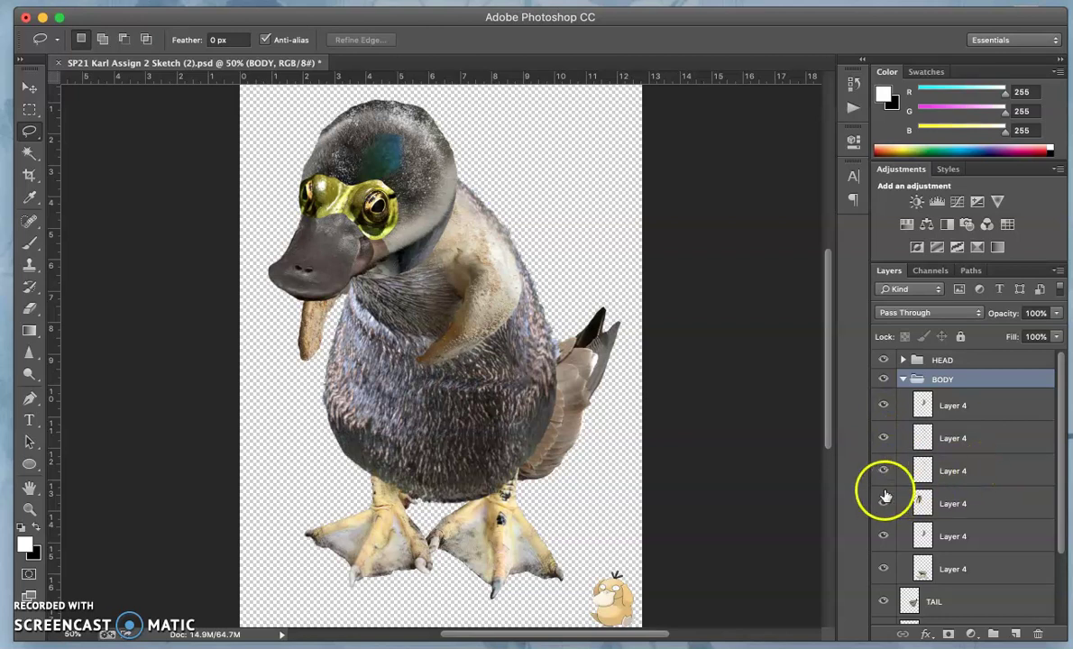
pyautogui.click(888, 504)
pyautogui.click(889, 504)
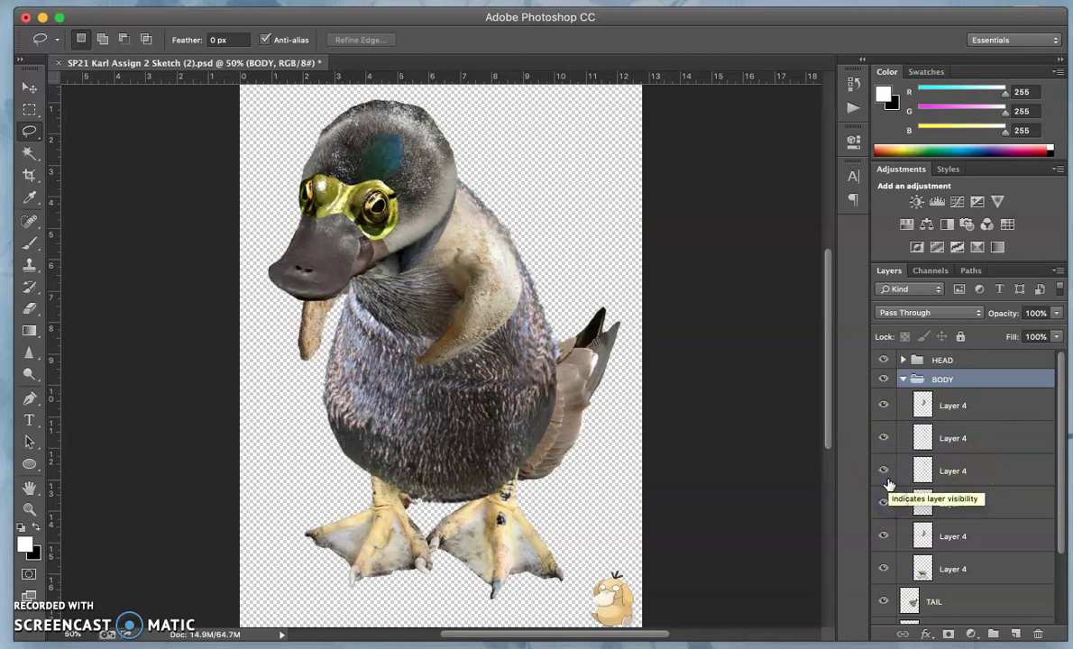
pyautogui.click(883, 471)
pyautogui.click(883, 471)
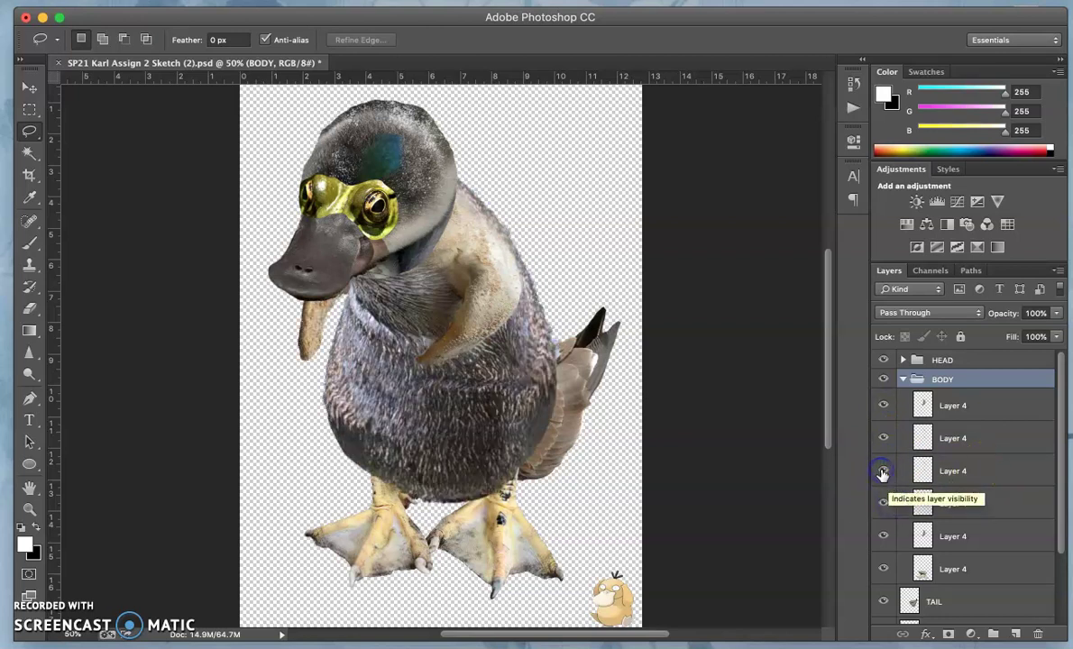
# Adjust Levels on the third Layer 4 in the BODY group: midtone input 1.11, output levels 2 to 238.
pyautogui.click(990, 472)
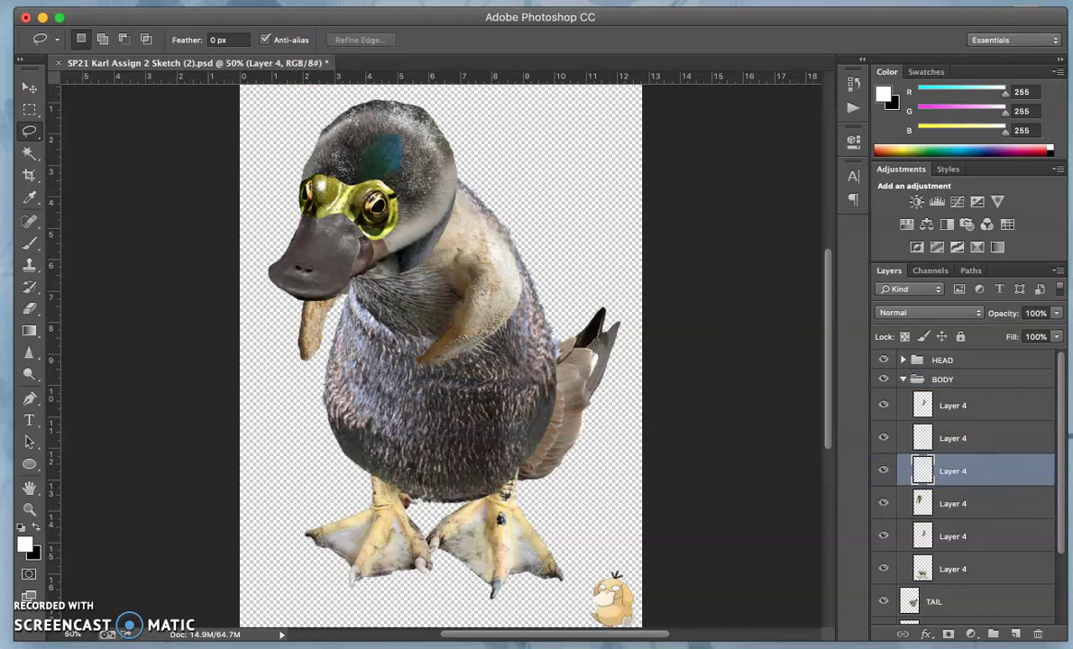
pyautogui.click(203, 0)
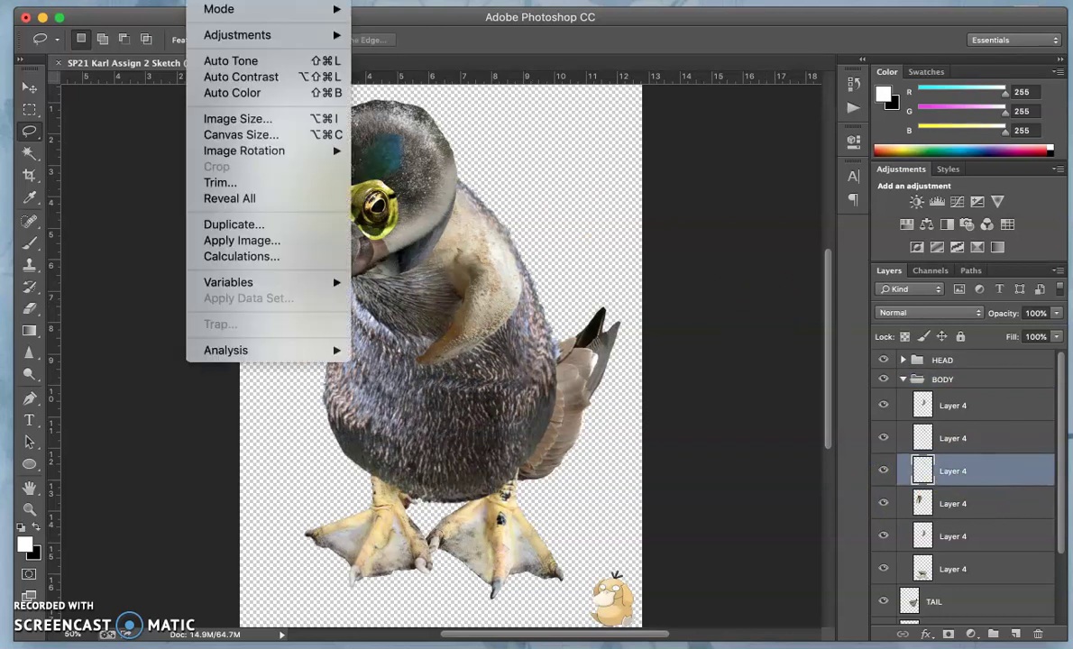
pyautogui.moveTo(237, 33)
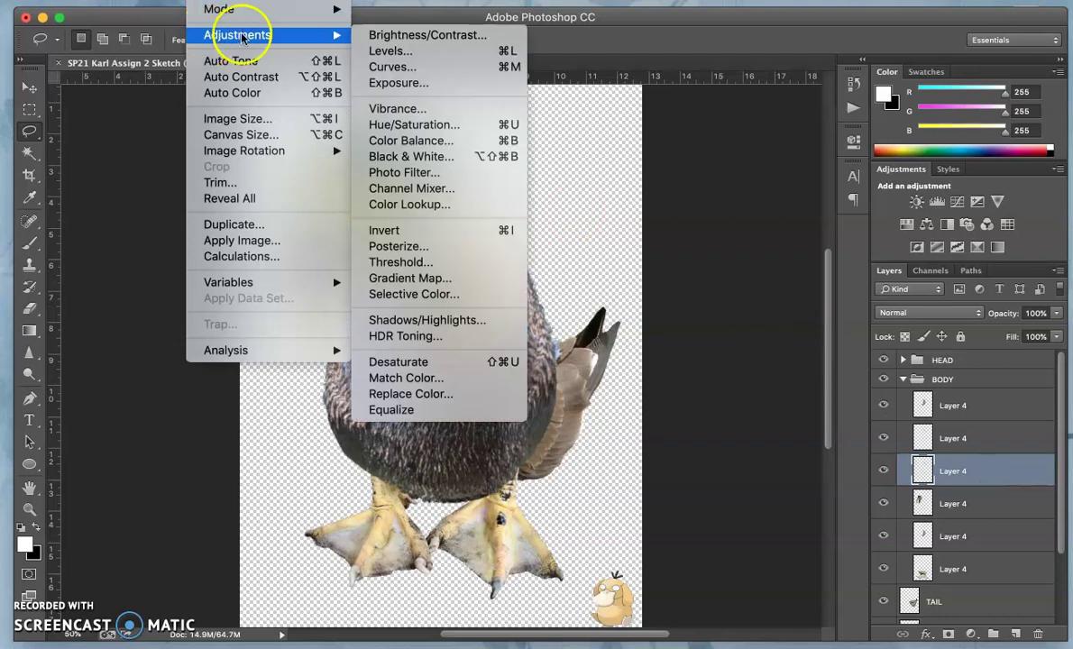
pyautogui.click(436, 54)
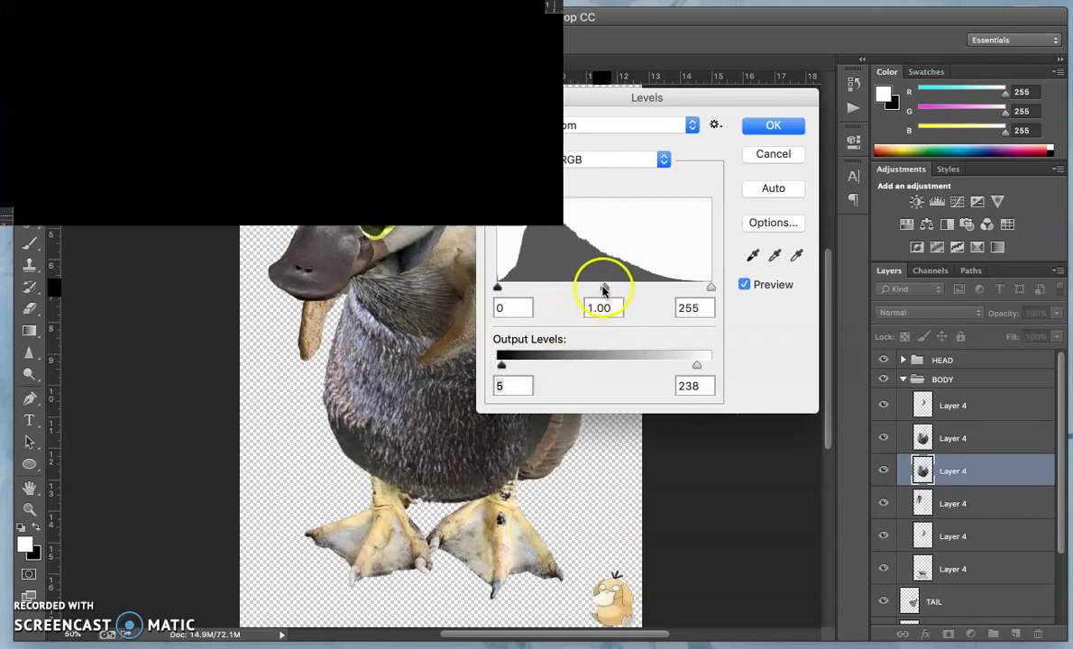
pyautogui.moveTo(605, 289); pyautogui.dragTo(593, 293)
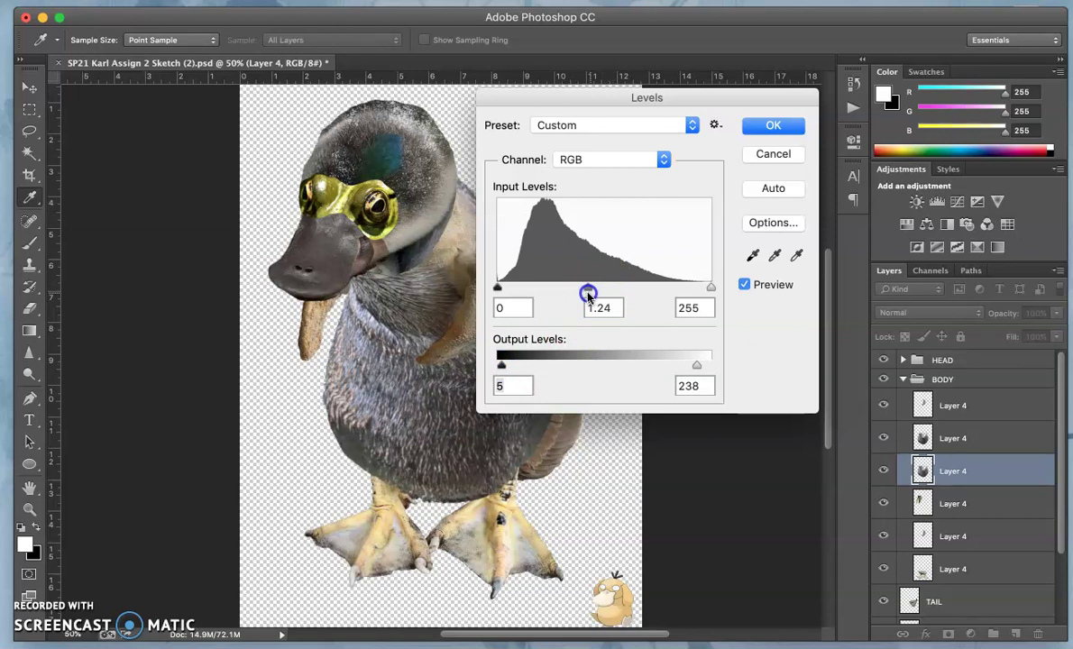
pyautogui.moveTo(588, 295)
pyautogui.mouseDown()
pyautogui.moveTo(623, 290)
pyautogui.moveTo(599, 293)
pyautogui.mouseUp()
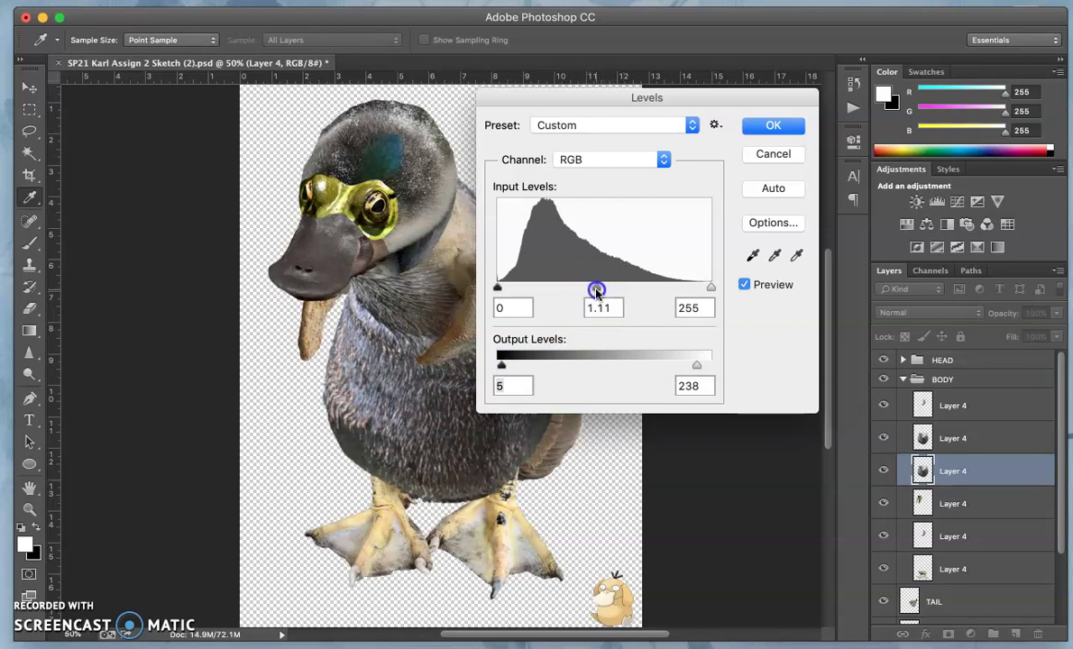
pyautogui.moveTo(580, 102); pyautogui.dragTo(686, 101)
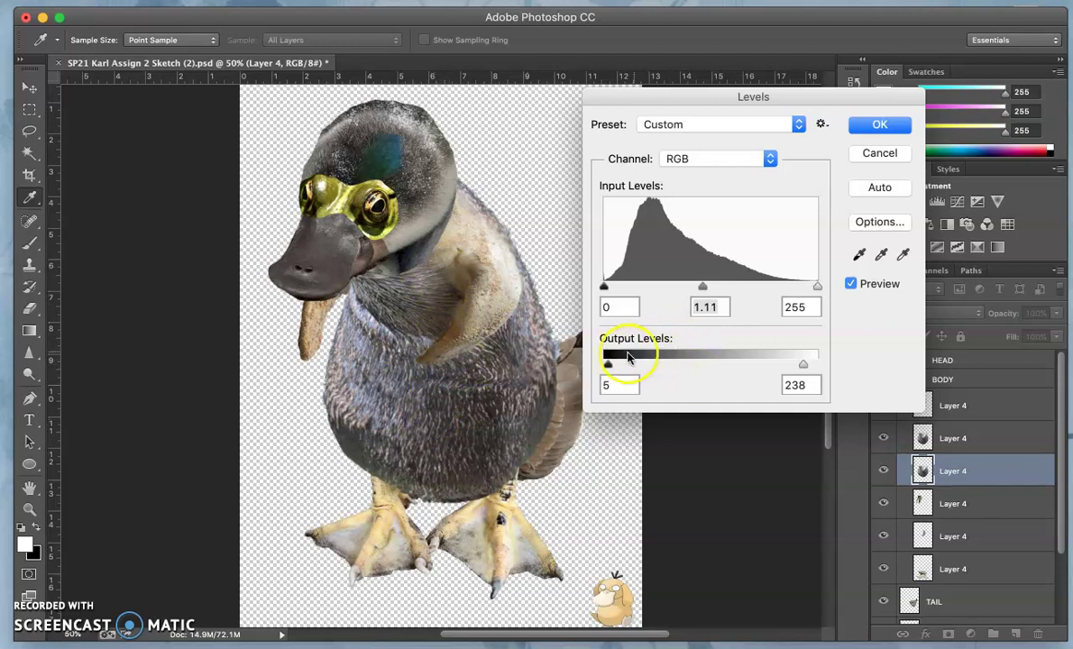
pyautogui.moveTo(608, 364); pyautogui.dragTo(611, 367)
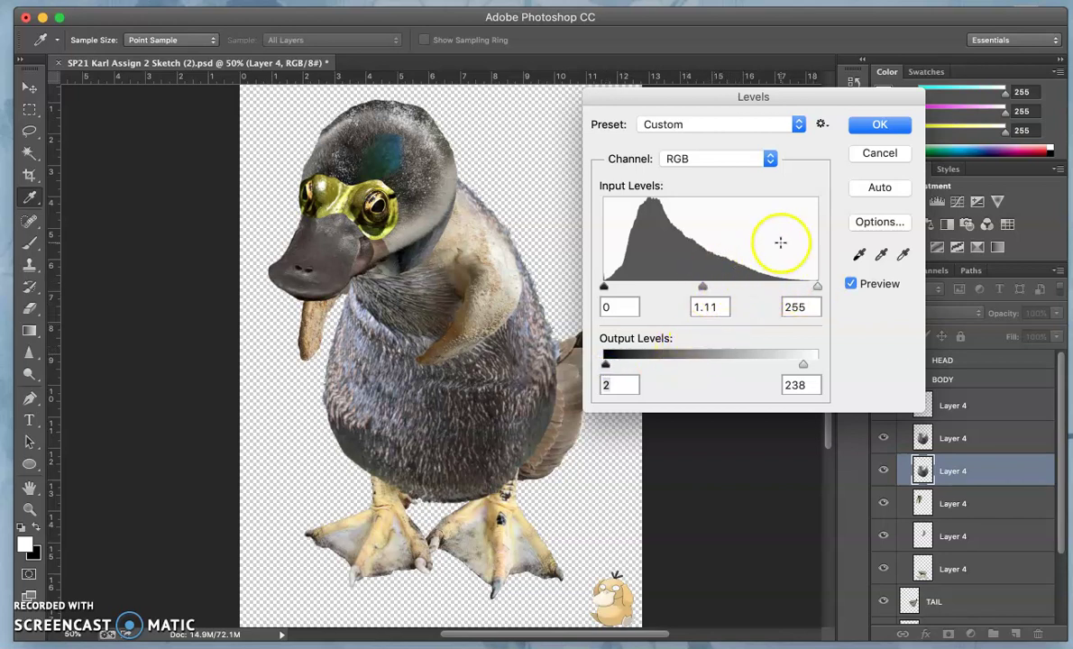
pyautogui.click(879, 126)
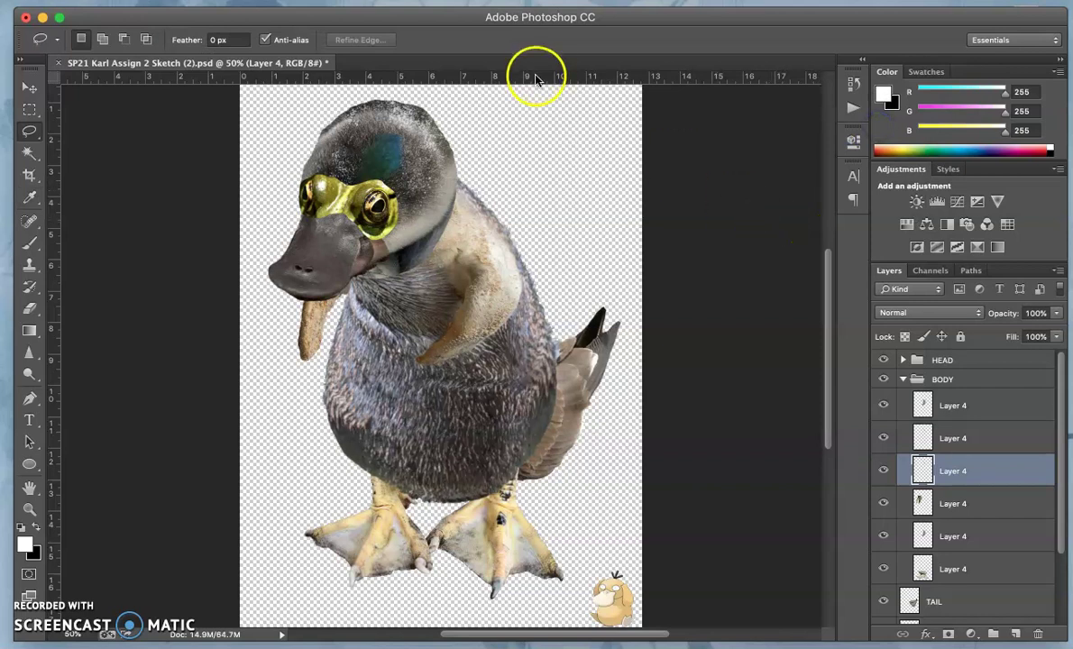
# Open Color Balance for the feathered body layer and set the midtones to +15 cyan-red and -12 yellow-blue.
pyautogui.click(206, 0)
pyautogui.moveTo(207, 34)
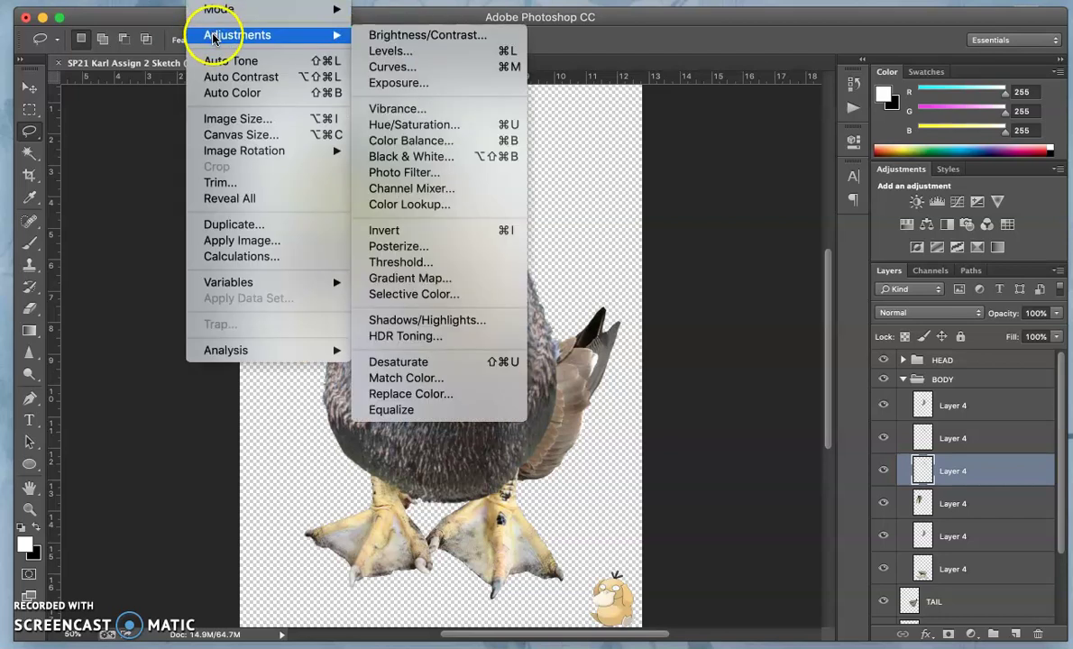
pyautogui.click(397, 140)
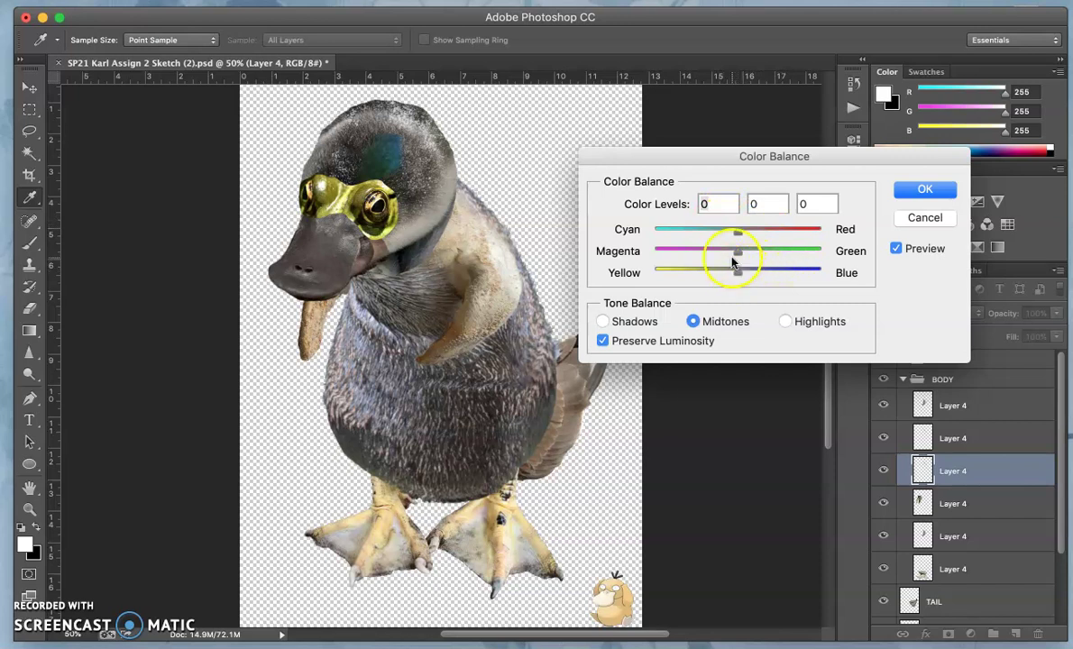
pyautogui.moveTo(736, 278)
pyautogui.mouseDown()
pyautogui.moveTo(711, 278)
pyautogui.moveTo(724, 275)
pyautogui.mouseUp()
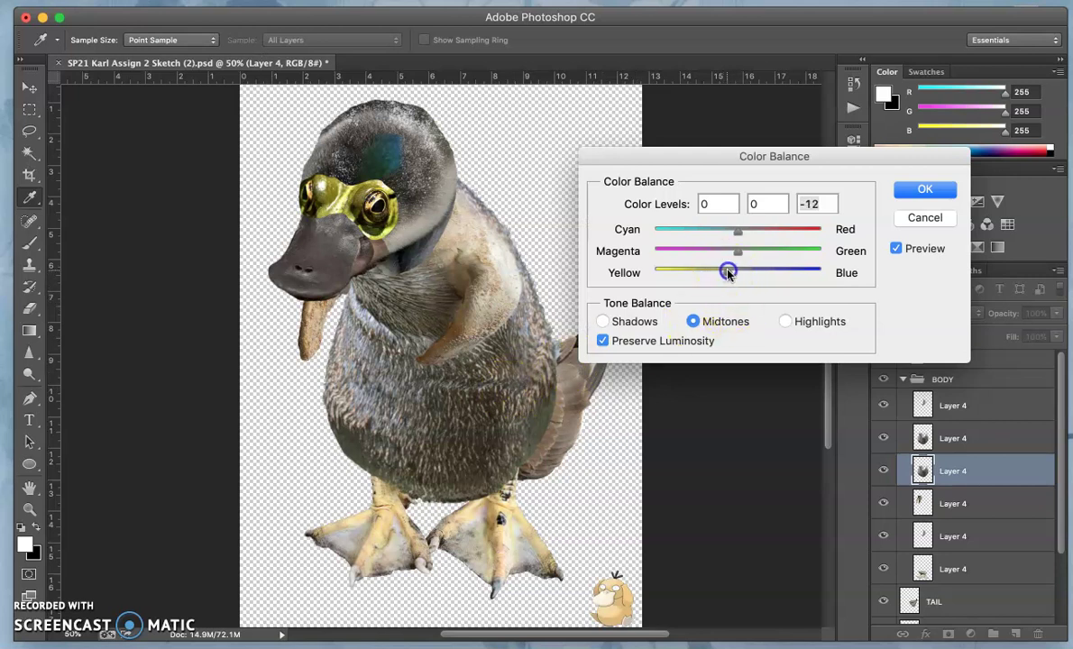
pyautogui.moveTo(737, 231); pyautogui.dragTo(749, 233)
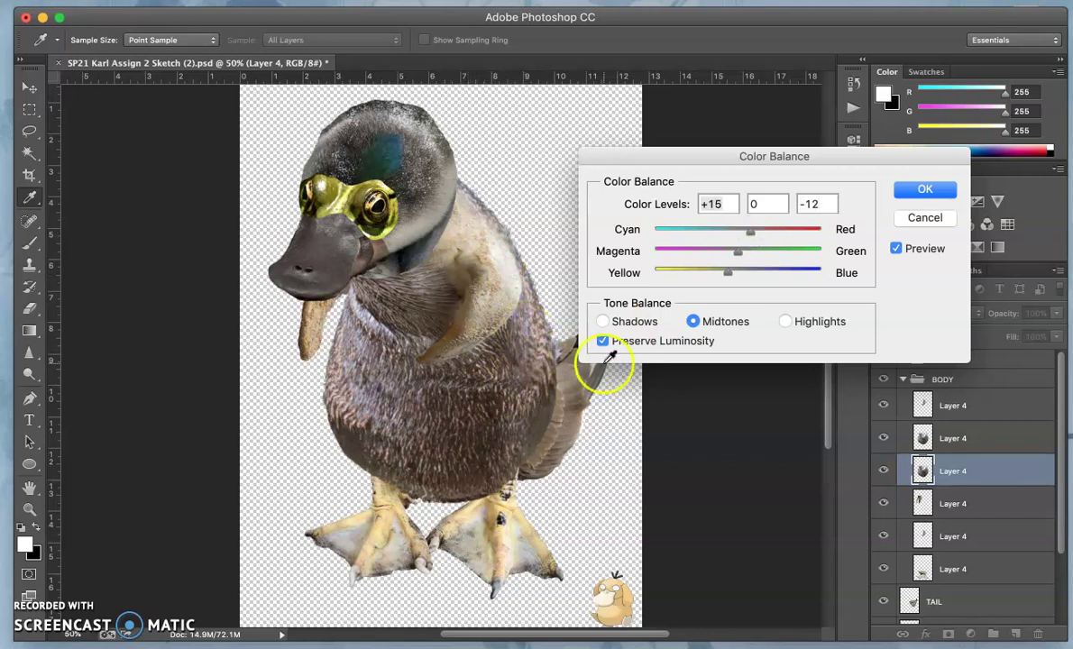
# Set the Color Balance highlights of the body layer to +9 cyan-red and -13 yellow-blue.
pyautogui.click(785, 321)
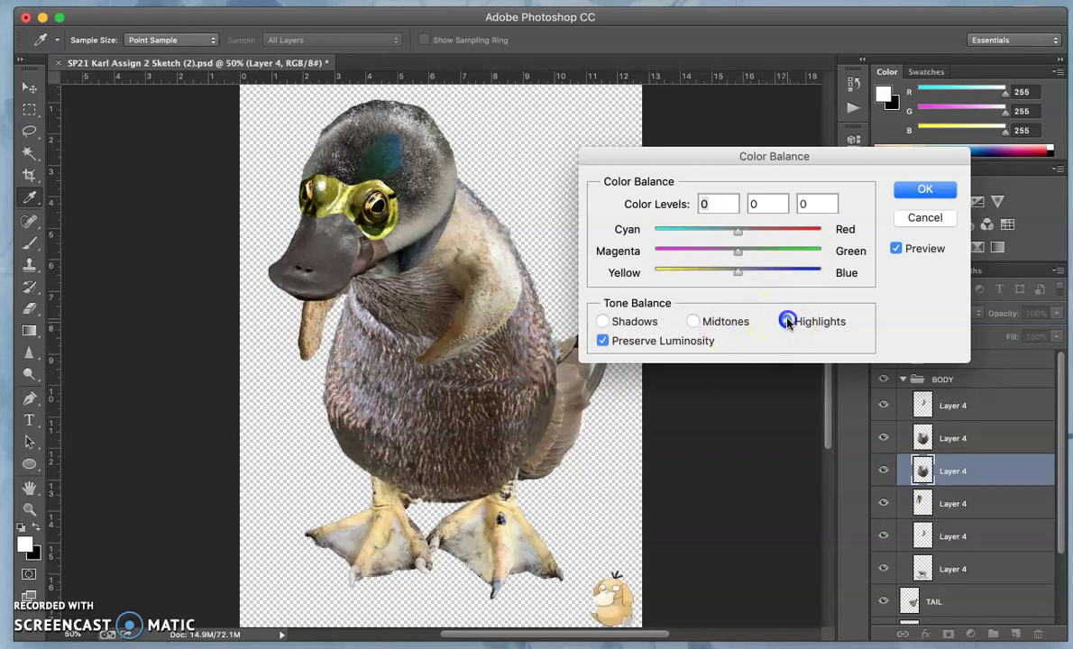
pyautogui.moveTo(737, 271); pyautogui.dragTo(726, 273)
pyautogui.moveTo(737, 231); pyautogui.dragTo(747, 236)
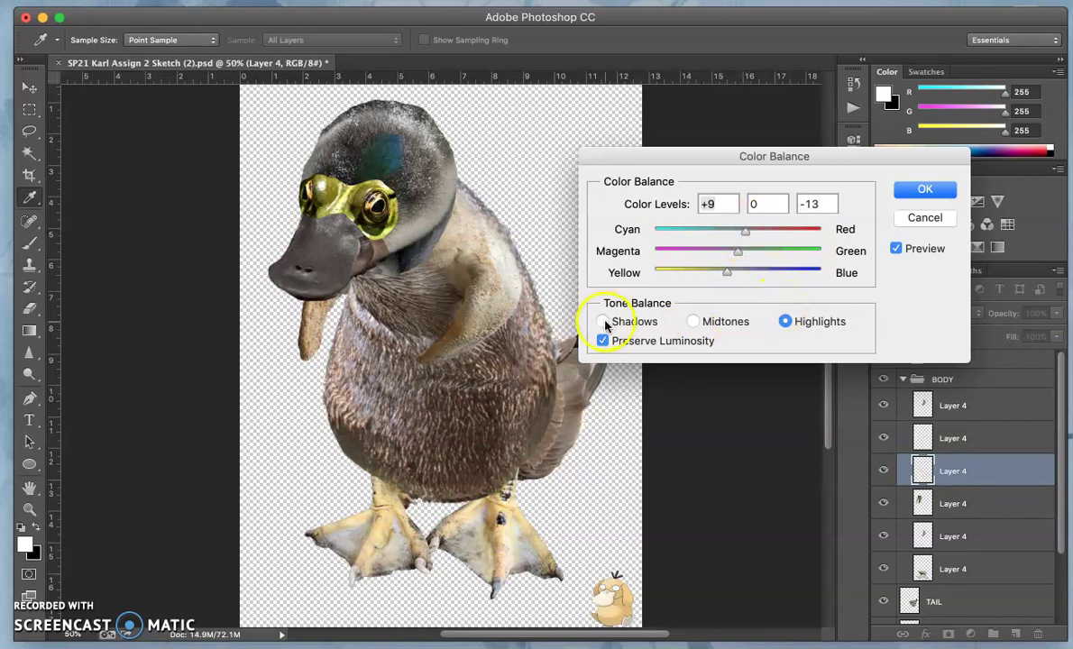
# Set the Color Balance shadows to -9 cyan-red and +9 yellow-blue and apply the correction to the body layer.
pyautogui.click(604, 323)
pyautogui.click(738, 273)
pyautogui.moveTo(745, 275); pyautogui.dragTo(745, 273)
pyautogui.moveTo(732, 233); pyautogui.dragTo(730, 232)
pyautogui.click(912, 191)
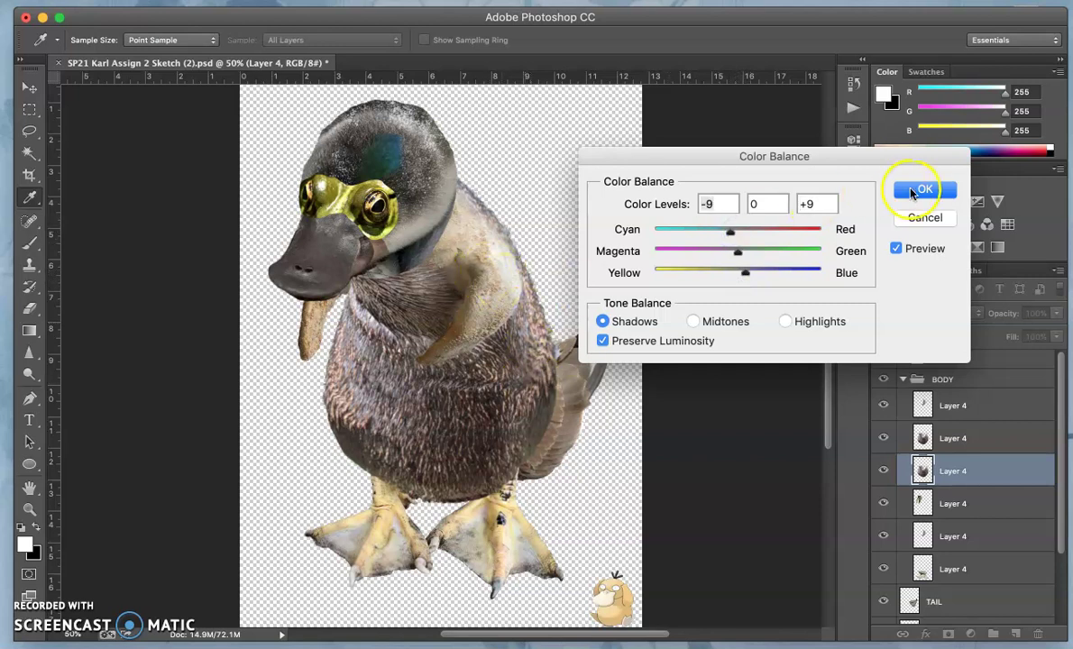
pyautogui.press('l')
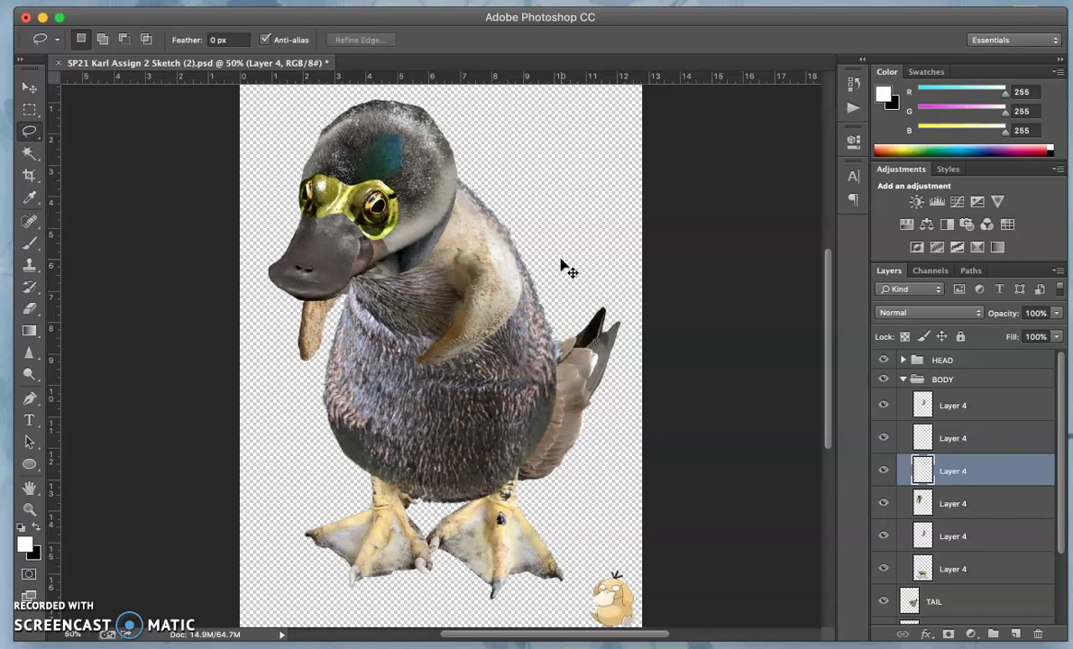
pyautogui.moveTo(311, 361)
pyautogui.mouseDown()
pyautogui.moveTo(318, 391)
pyautogui.moveTo(371, 456)
pyautogui.moveTo(358, 433)
pyautogui.moveTo(352, 442)
pyautogui.moveTo(546, 401)
pyautogui.moveTo(547, 423)
pyautogui.moveTo(354, 450)
pyautogui.moveTo(249, 72)
pyautogui.mouseUp()
# Apply a second Levels adjustment to the body layer, raising the output black level to 3 and slightly brightening the midtones.
pyautogui.click(200, 2)
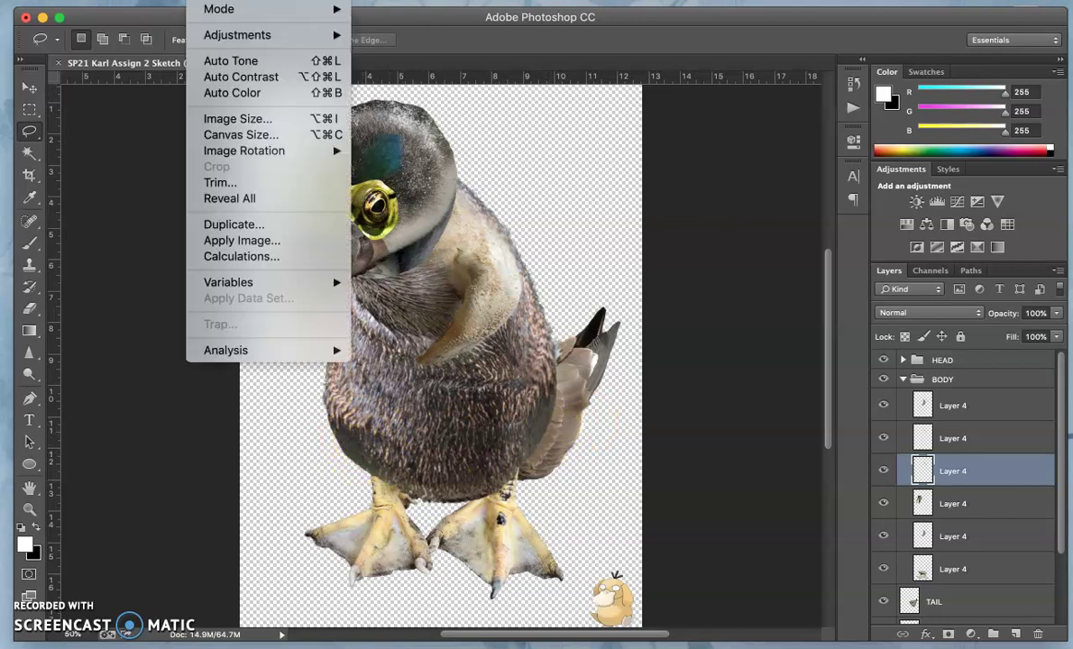
pyautogui.moveTo(254, 34)
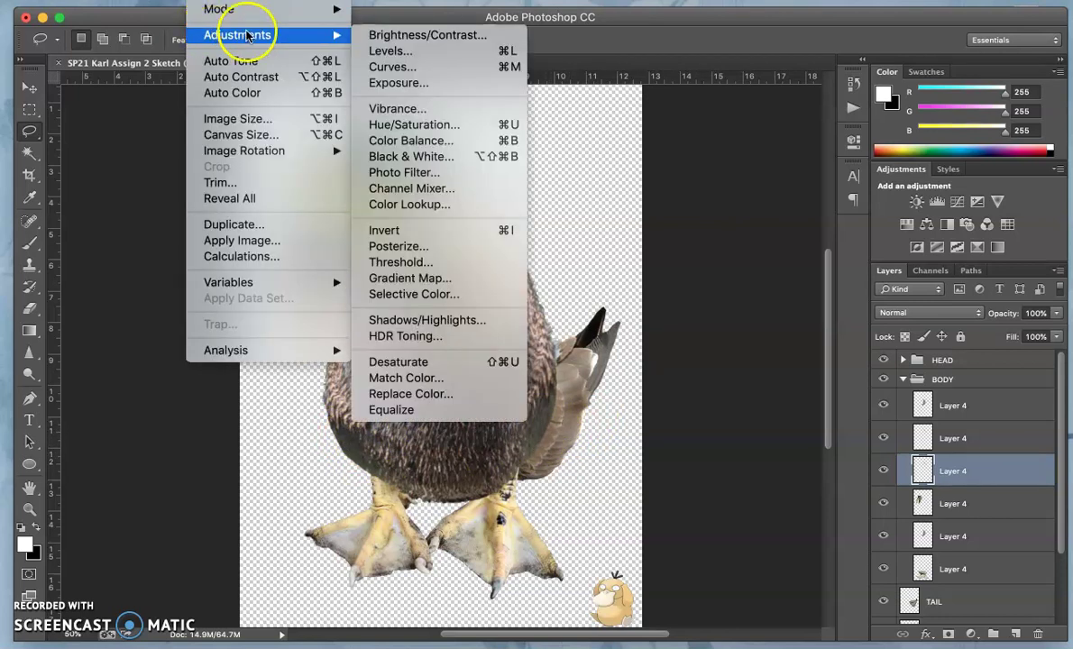
pyautogui.click(400, 52)
pyautogui.moveTo(604, 363); pyautogui.dragTo(606, 365)
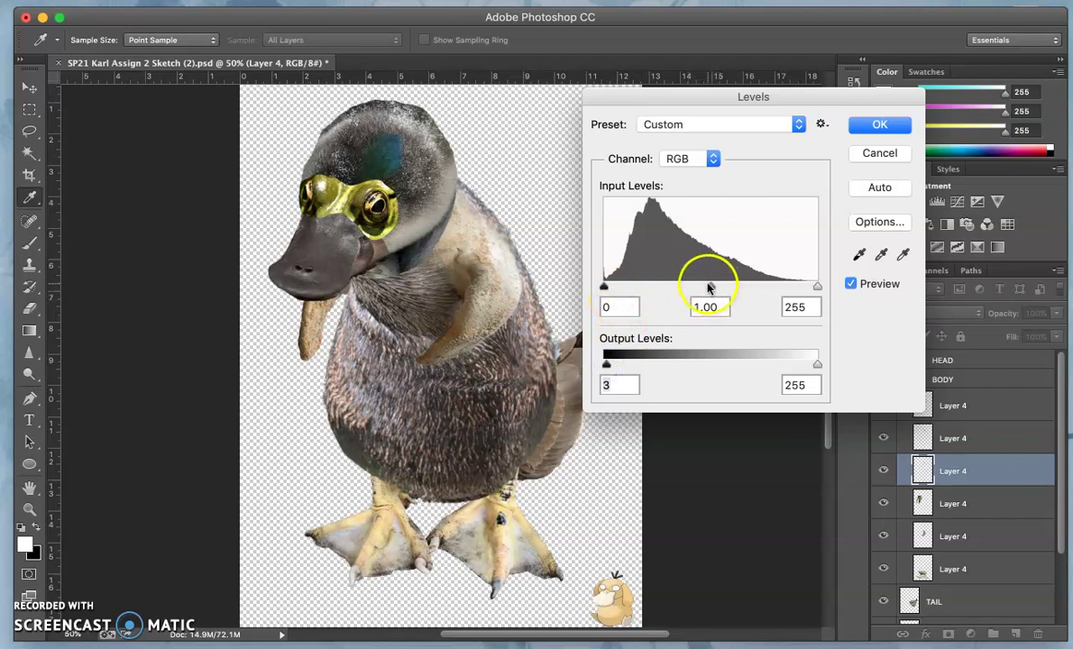
pyautogui.moveTo(702, 287); pyautogui.dragTo(707, 284)
pyautogui.click(873, 125)
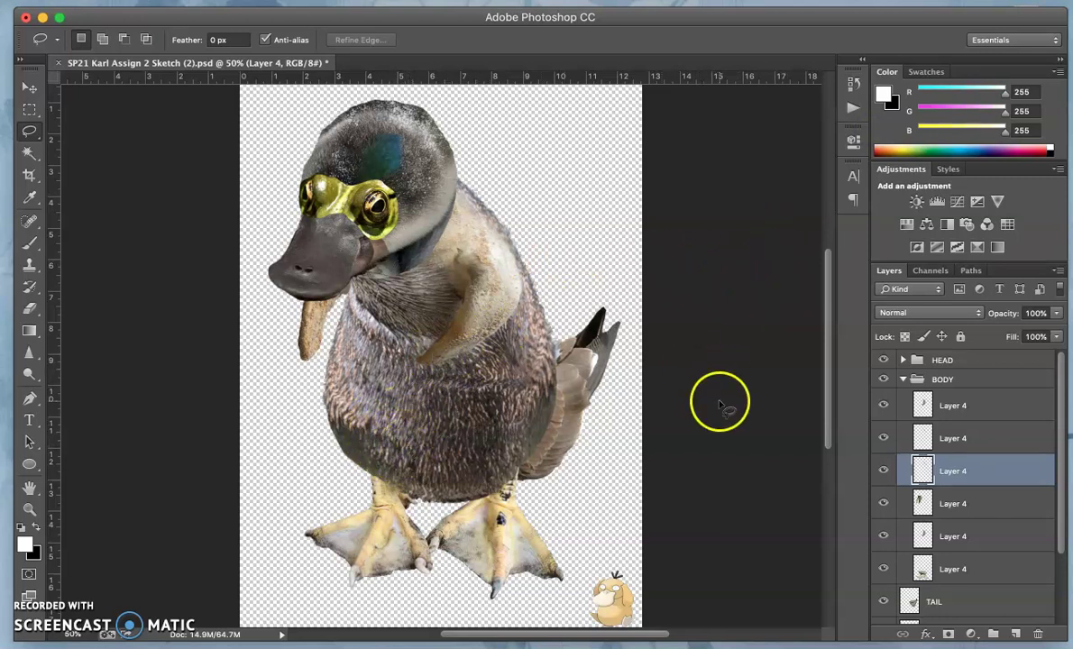
pyautogui.click(883, 429)
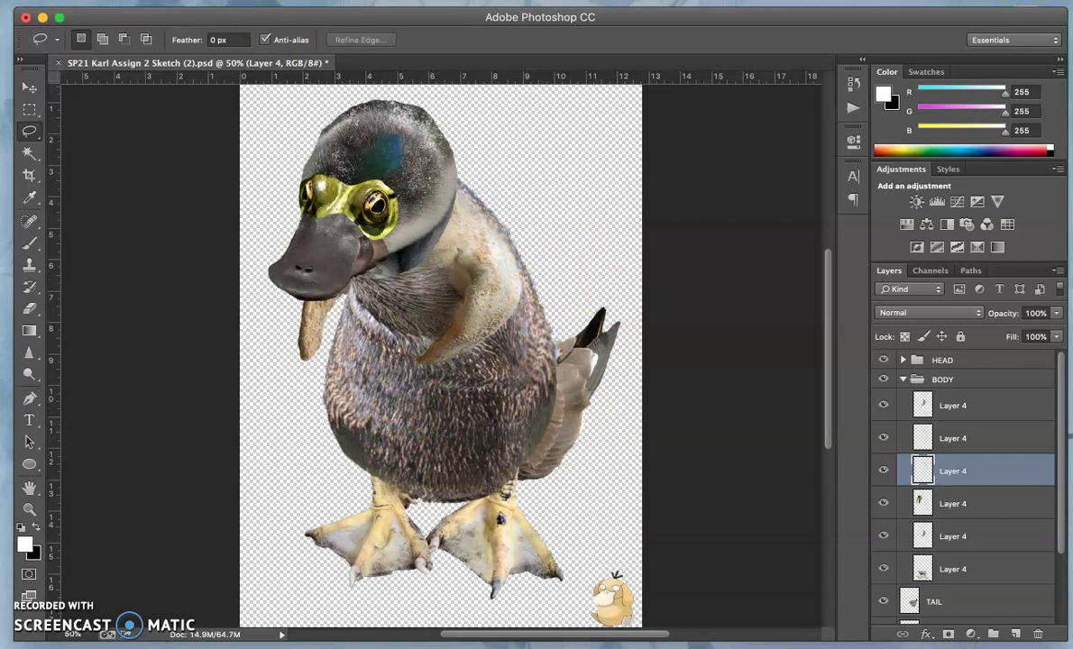
# Apply Hue/Saturation to the body layer with hue +6, saturation +11 and lightness 0.
pyautogui.click(221, 0)
pyautogui.moveTo(228, 35)
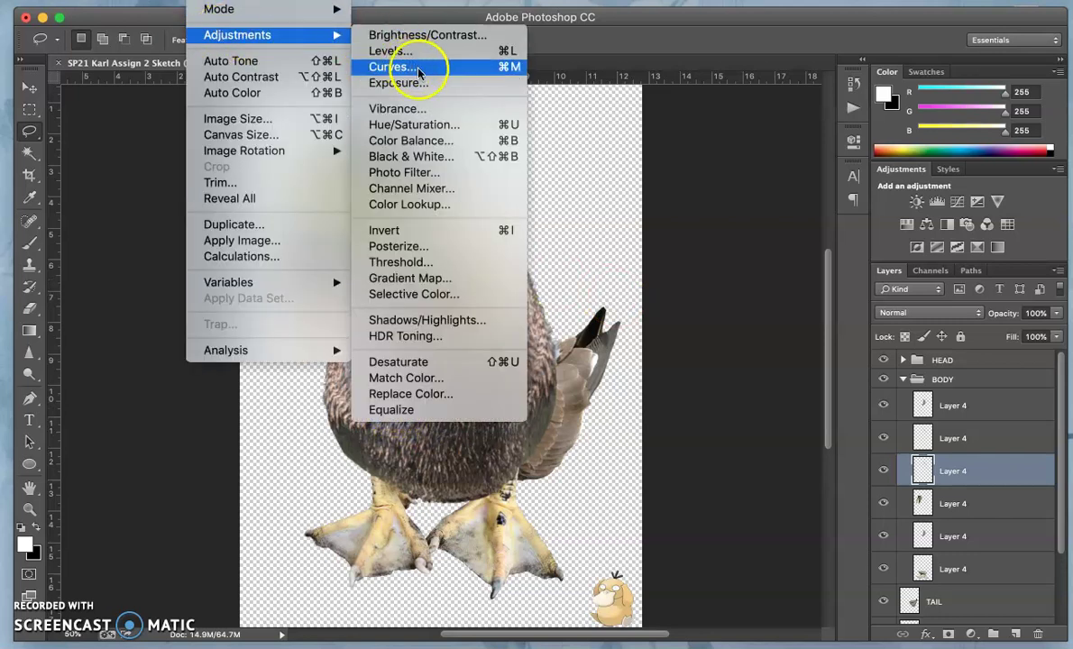
pyautogui.click(414, 126)
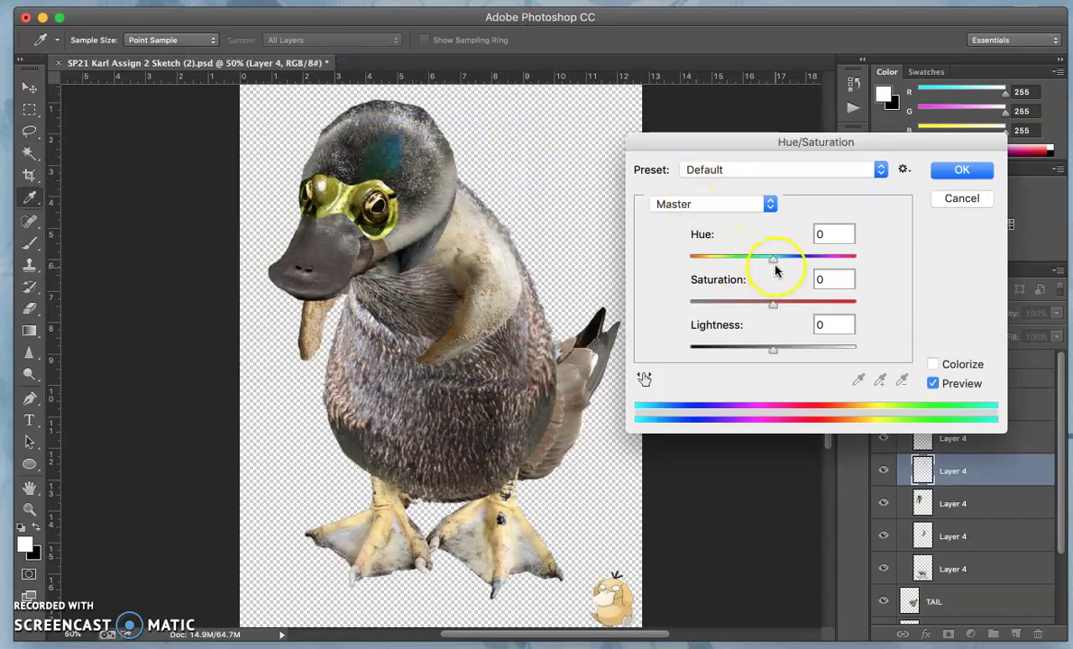
pyautogui.moveTo(772, 263)
pyautogui.mouseDown()
pyautogui.moveTo(734, 258)
pyautogui.moveTo(829, 259)
pyautogui.moveTo(778, 261)
pyautogui.mouseUp()
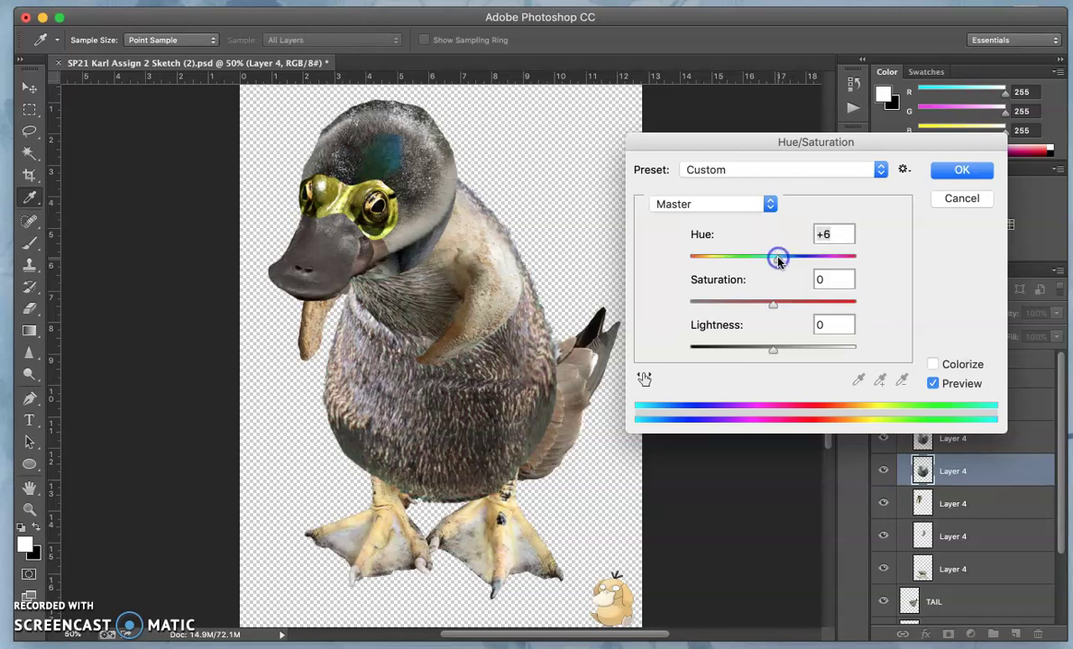
pyautogui.moveTo(772, 308)
pyautogui.mouseDown()
pyautogui.moveTo(793, 307)
pyautogui.moveTo(785, 310)
pyautogui.mouseUp()
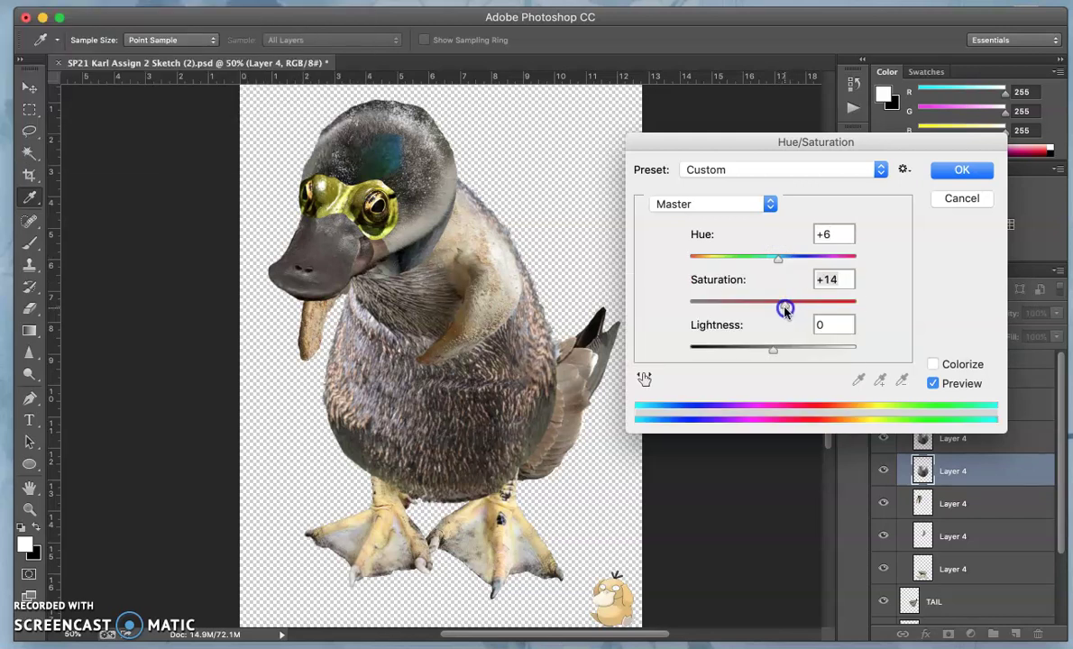
pyautogui.moveTo(776, 352)
pyautogui.mouseDown()
pyautogui.moveTo(764, 352)
pyautogui.moveTo(774, 353)
pyautogui.moveTo(779, 318)
pyautogui.moveTo(774, 350)
pyautogui.mouseUp()
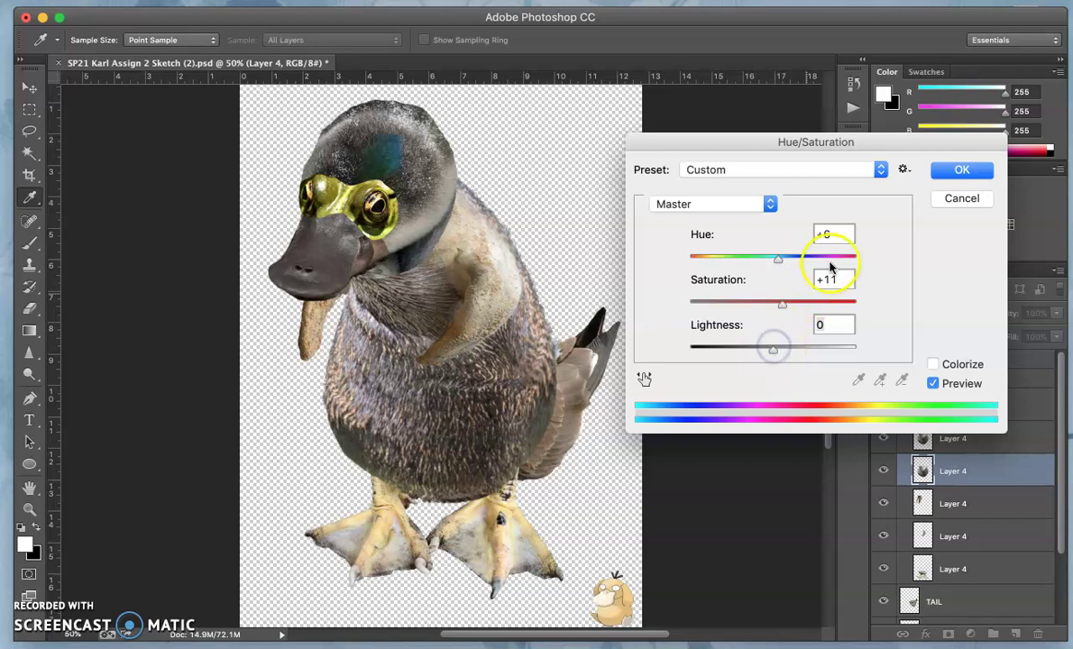
pyautogui.click(944, 172)
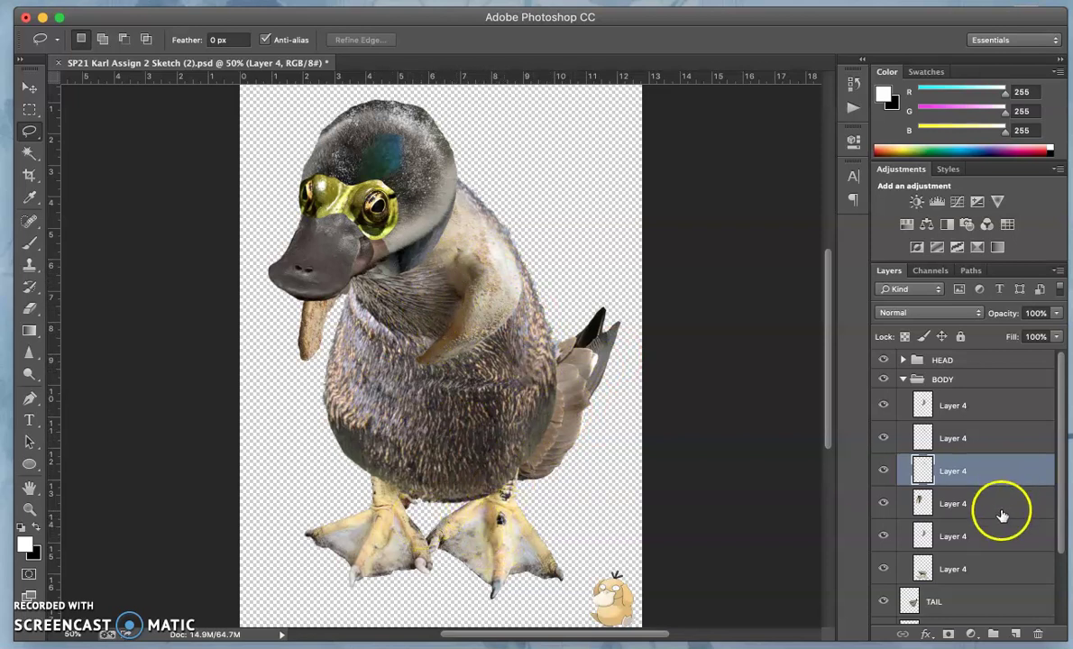
# Identify the duck's feet layer by toggling layer visibility and select it in the BODY group.
pyautogui.scroll(-3, 959, 546)
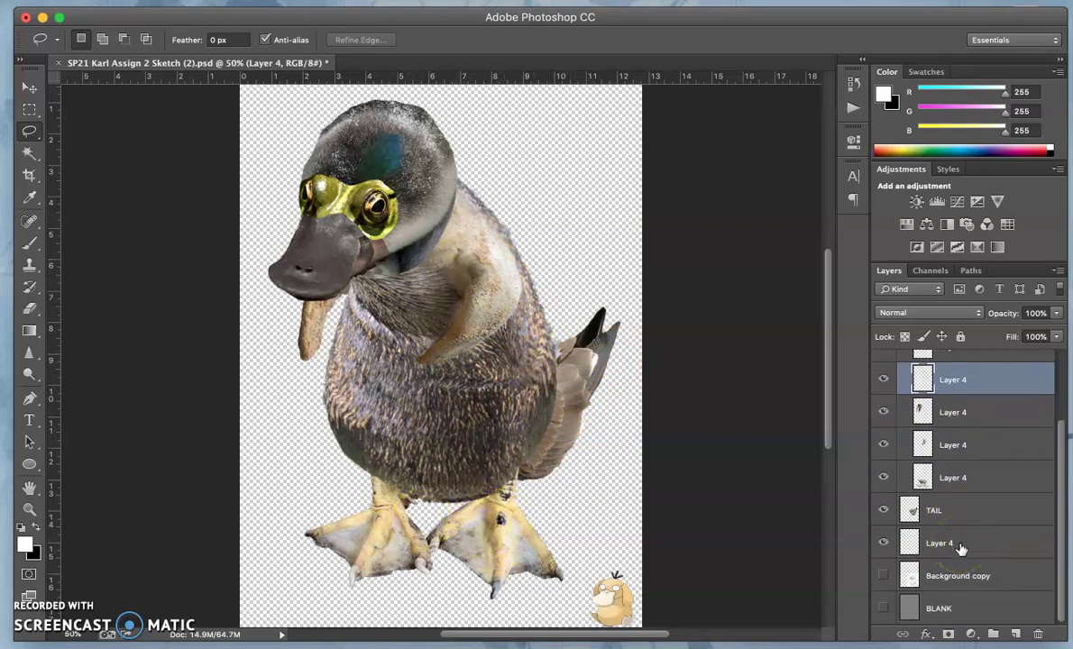
pyautogui.click(882, 542)
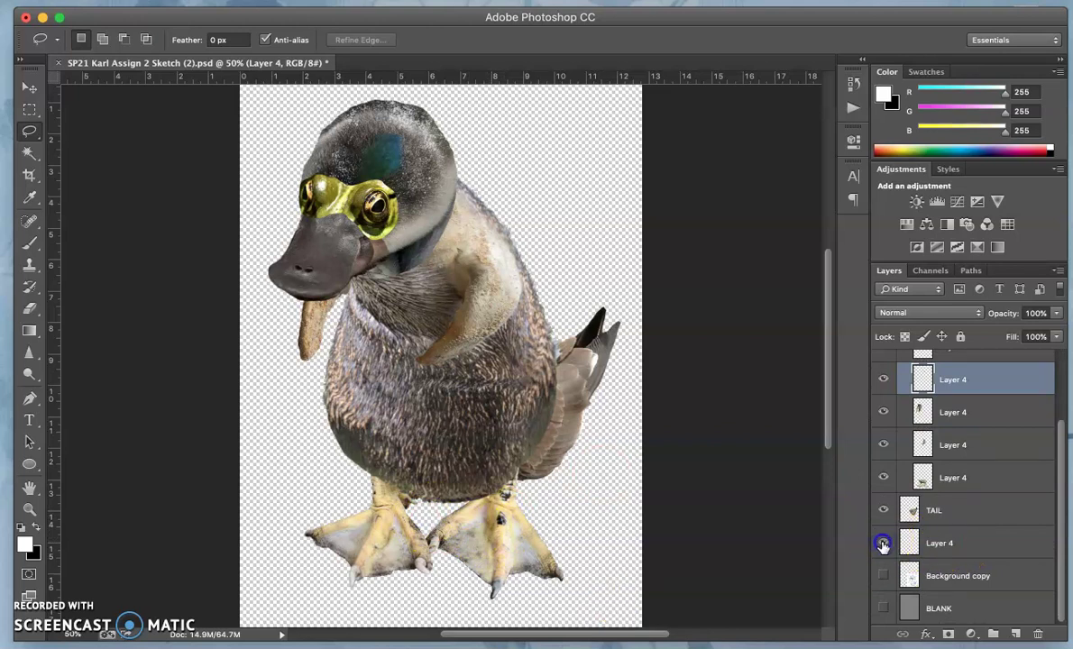
pyautogui.click(883, 543)
pyautogui.scroll(3, 923, 518)
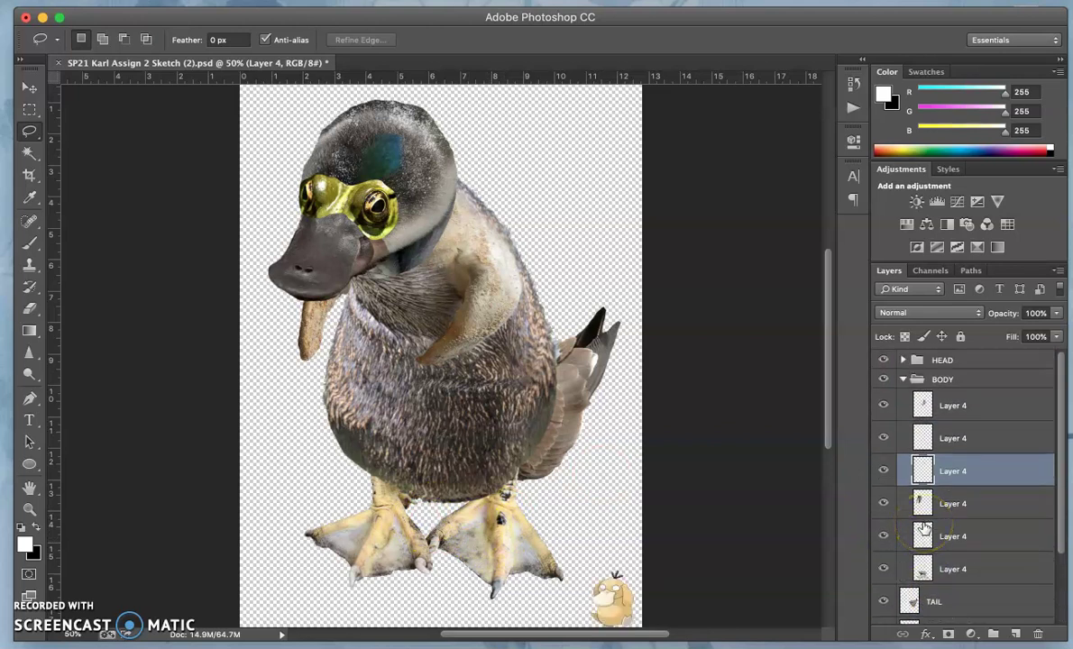
pyautogui.click(883, 569)
pyautogui.click(883, 569)
pyautogui.click(958, 569)
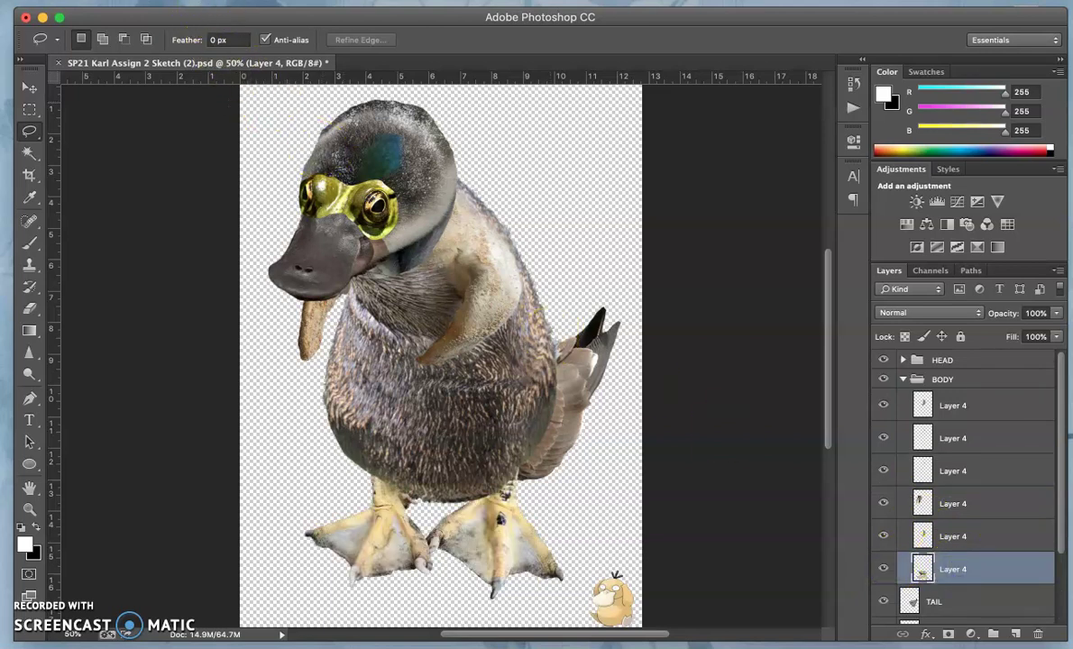
# Start a Levels adjustment on the feet layer and darken the midtones to 0.75.
pyautogui.click(173, 3)
pyautogui.moveTo(203, 2)
pyautogui.moveTo(236, 34)
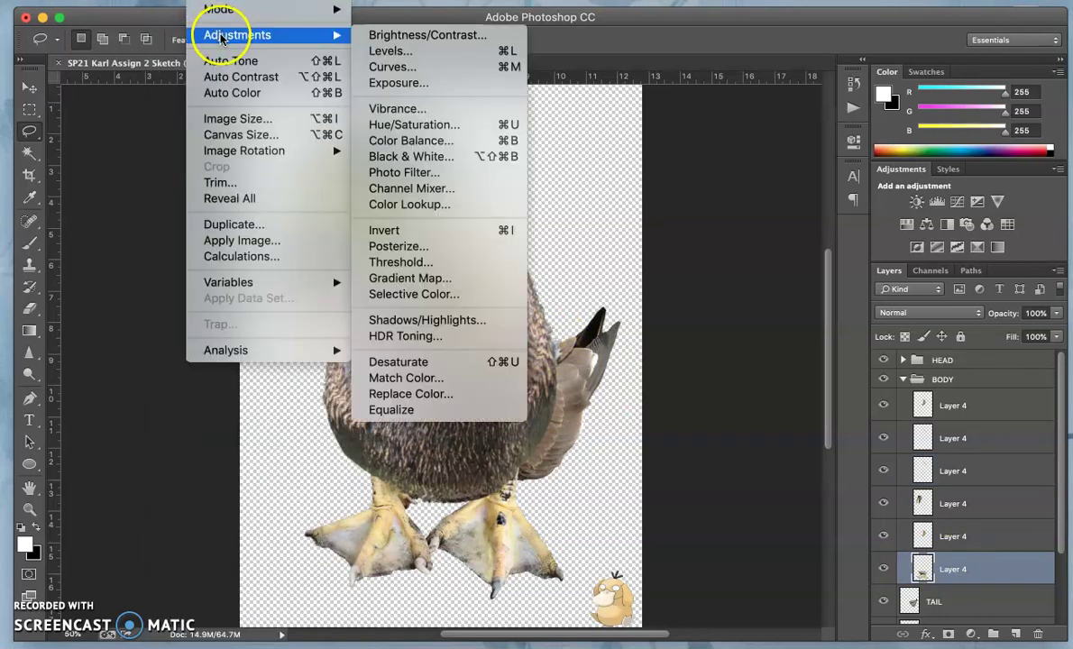
pyautogui.click(391, 51)
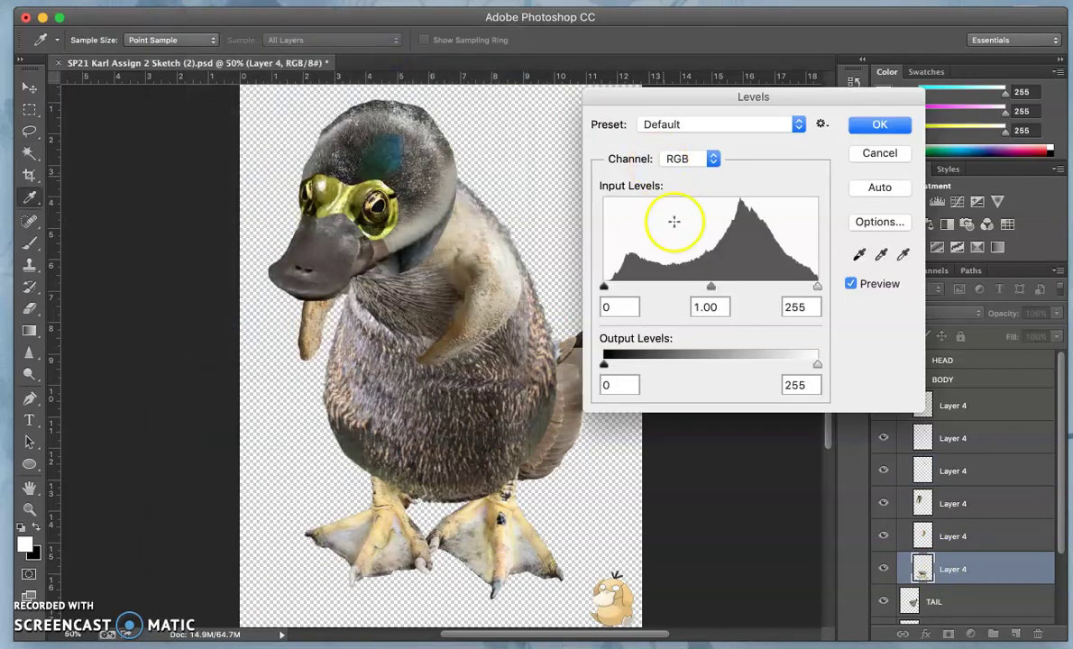
pyautogui.moveTo(711, 286); pyautogui.dragTo(735, 287)
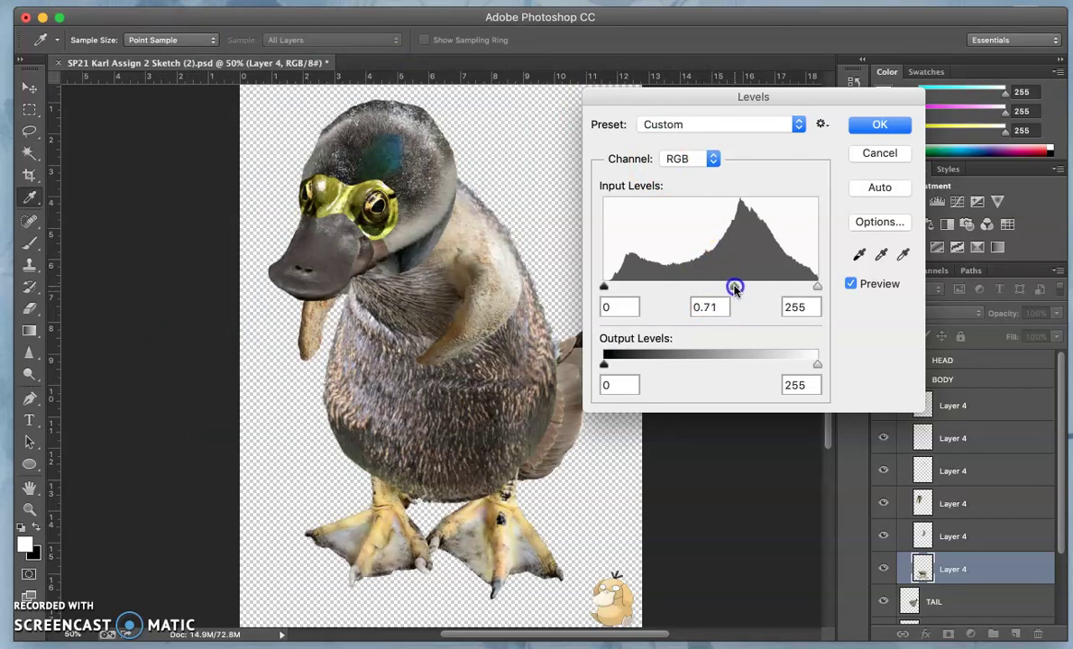
pyautogui.moveTo(732, 286); pyautogui.dragTo(729, 288)
pyautogui.click(731, 287)
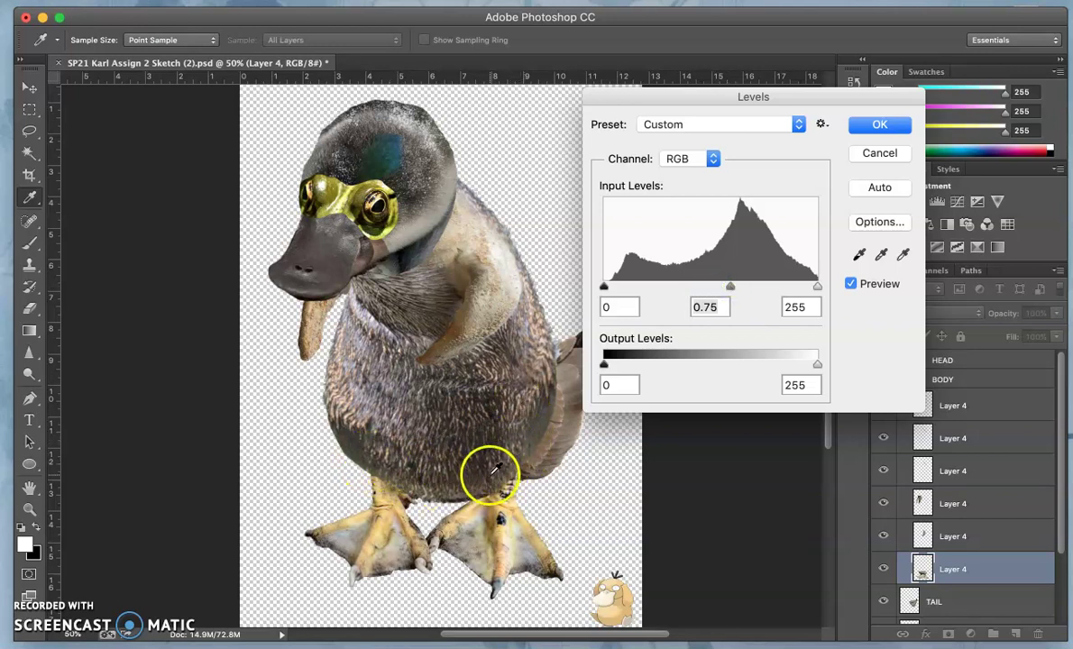
# Set the output levels to 14 and 242 and the midtones to 0.80, and apply the Levels adjustment to the feet.
pyautogui.moveTo(818, 364); pyautogui.dragTo(806, 364)
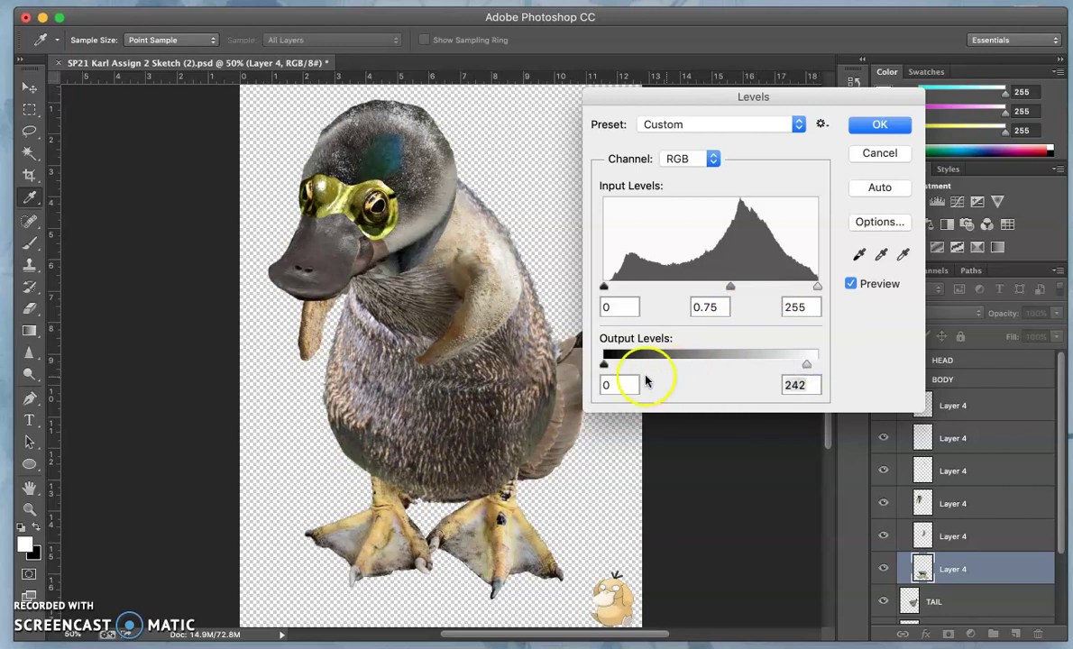
pyautogui.moveTo(604, 364); pyautogui.dragTo(615, 364)
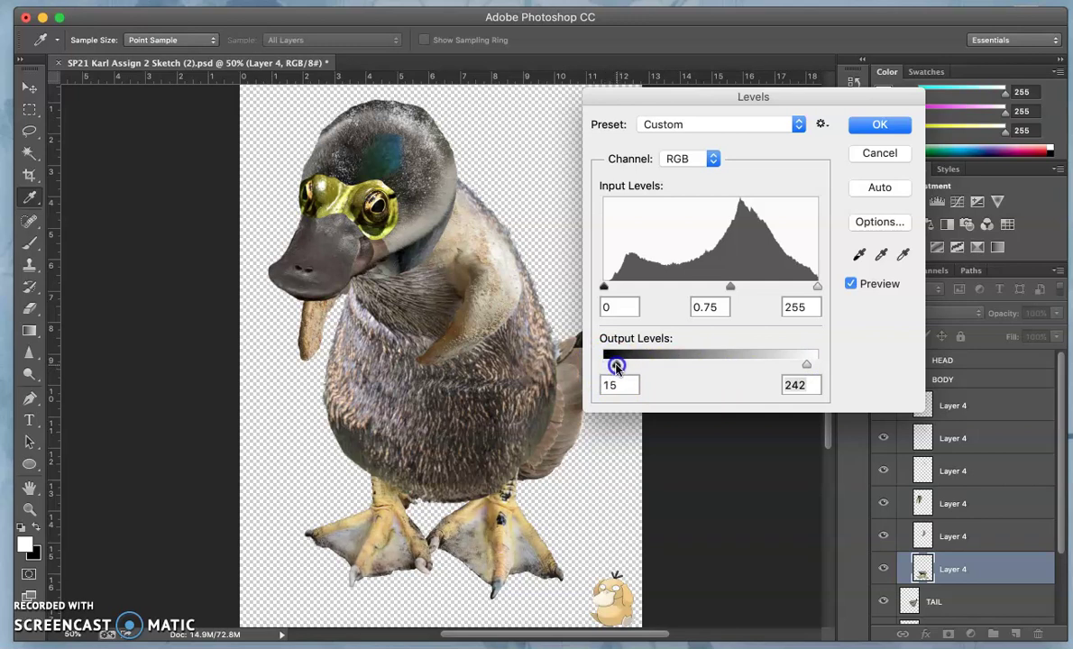
pyautogui.moveTo(615, 364); pyautogui.dragTo(615, 363)
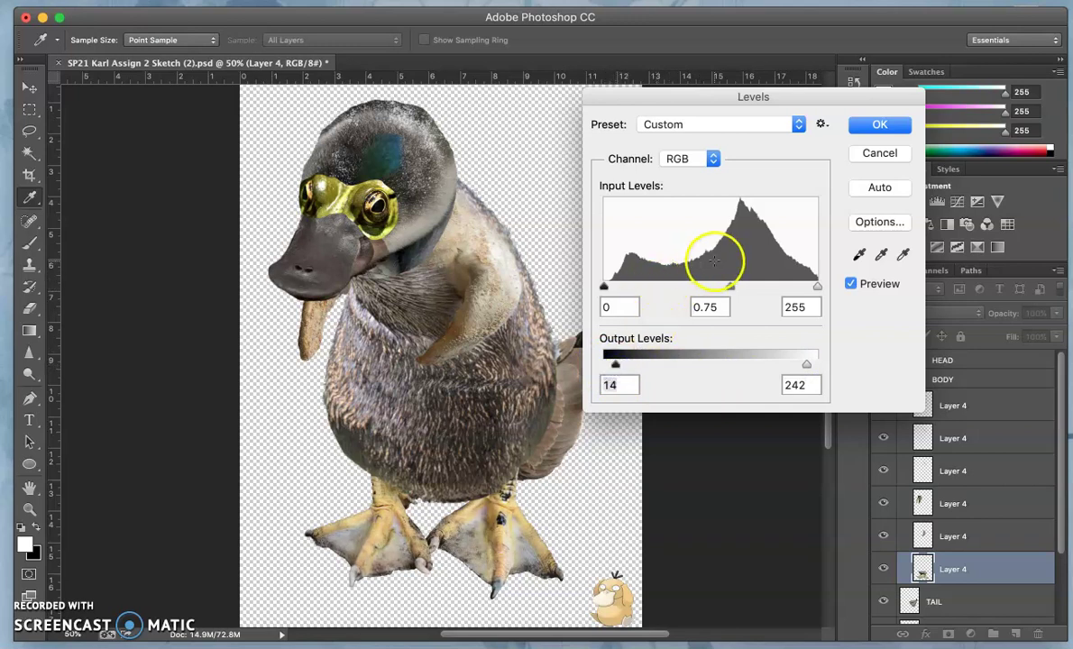
pyautogui.moveTo(731, 287)
pyautogui.mouseDown()
pyautogui.moveTo(702, 288)
pyautogui.moveTo(727, 294)
pyautogui.mouseUp()
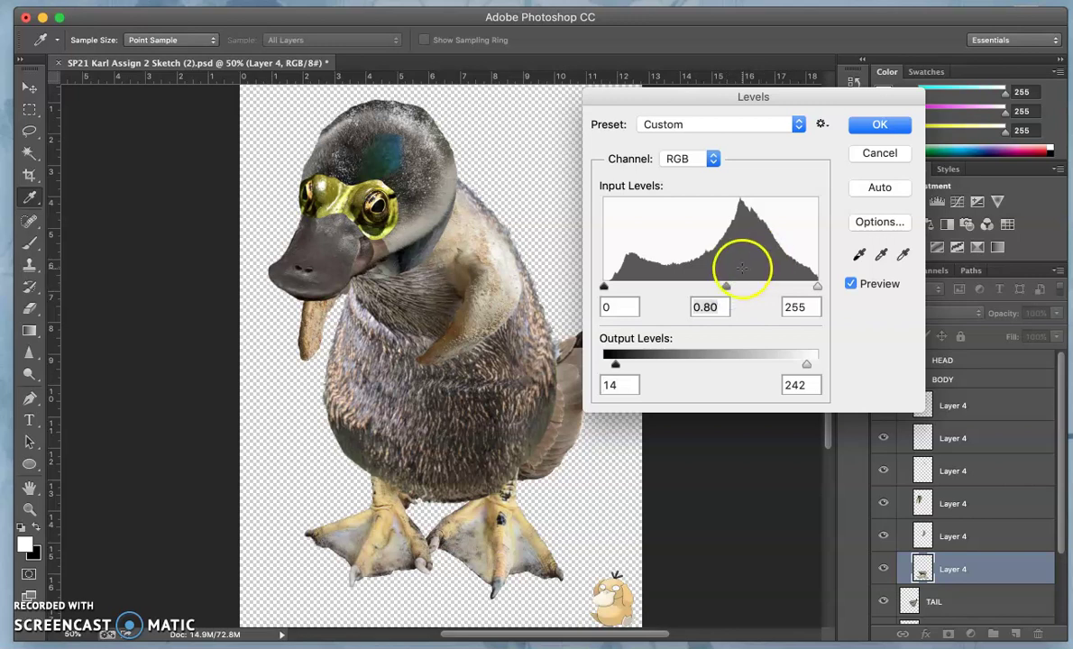
pyautogui.click(869, 127)
pyautogui.press('l')
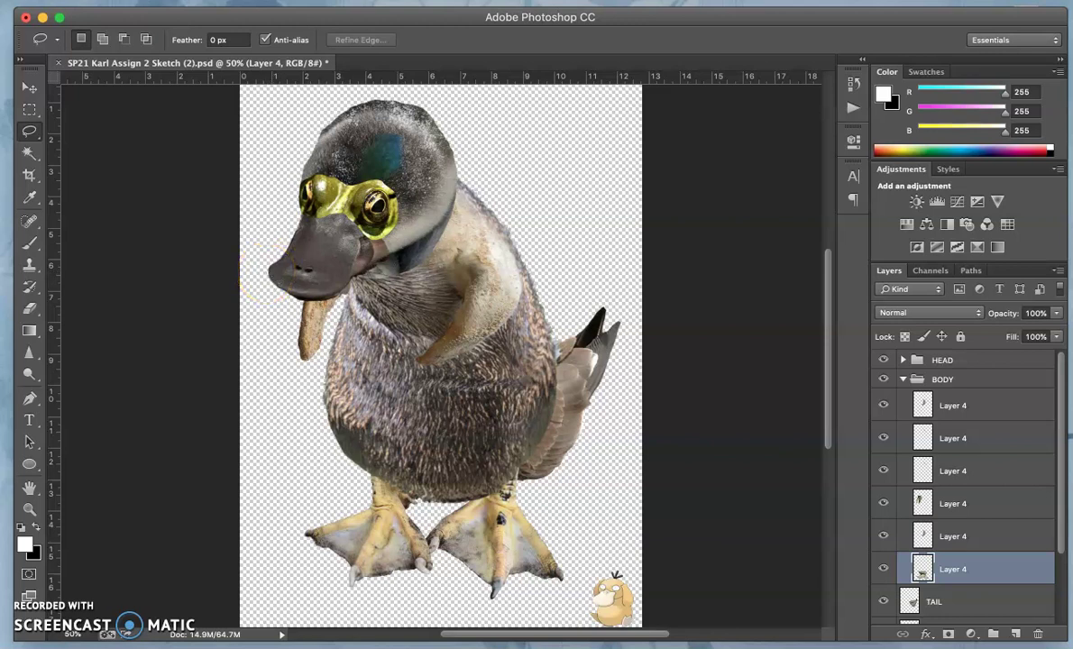
# Start a Color Balance correction on the feet layer with midtones of +20 cyan-red and +19 yellow-blue.
pyautogui.click(227, 4)
pyautogui.moveTo(230, 35)
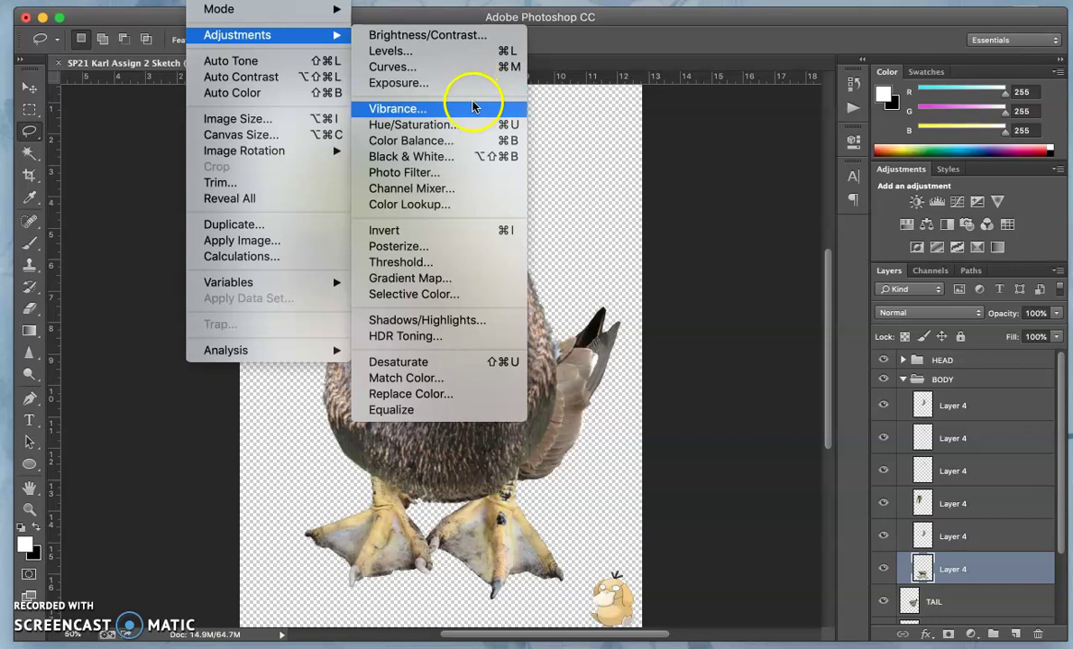
pyautogui.click(460, 140)
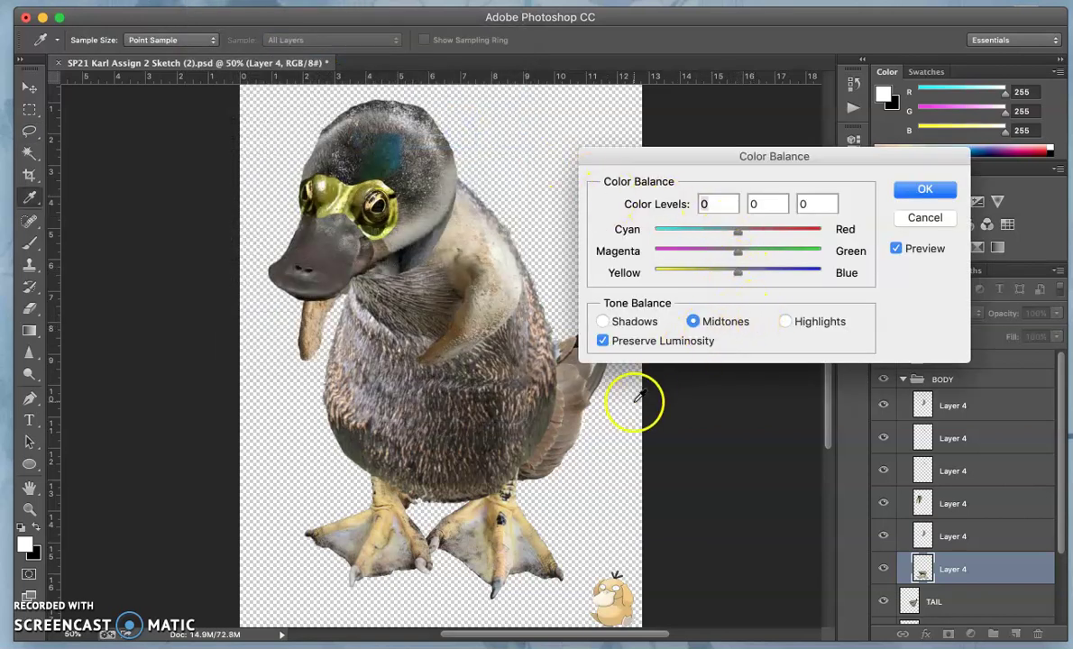
pyautogui.moveTo(736, 278); pyautogui.dragTo(755, 276)
pyautogui.moveTo(736, 232)
pyautogui.mouseDown()
pyautogui.moveTo(827, 235)
pyautogui.moveTo(754, 234)
pyautogui.mouseUp()
pyautogui.click(757, 276)
pyautogui.moveTo(754, 277); pyautogui.dragTo(753, 277)
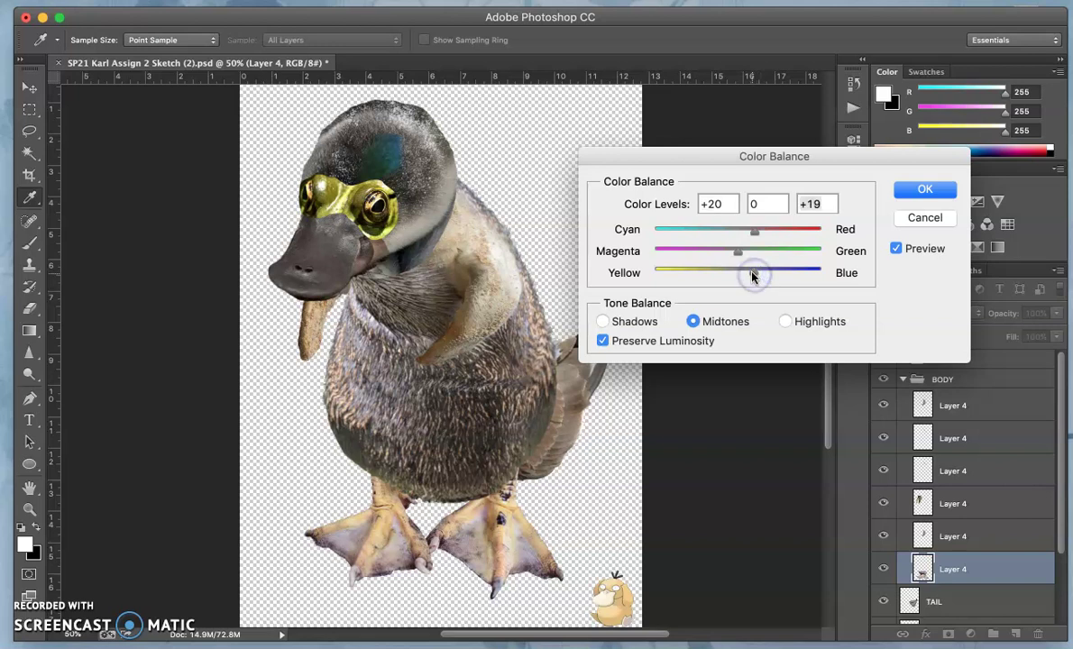
# Set the feet layer's Color Balance highlights to +2 cyan-red and -4 yellow-blue.
pyautogui.click(788, 325)
pyautogui.moveTo(738, 274); pyautogui.dragTo(735, 276)
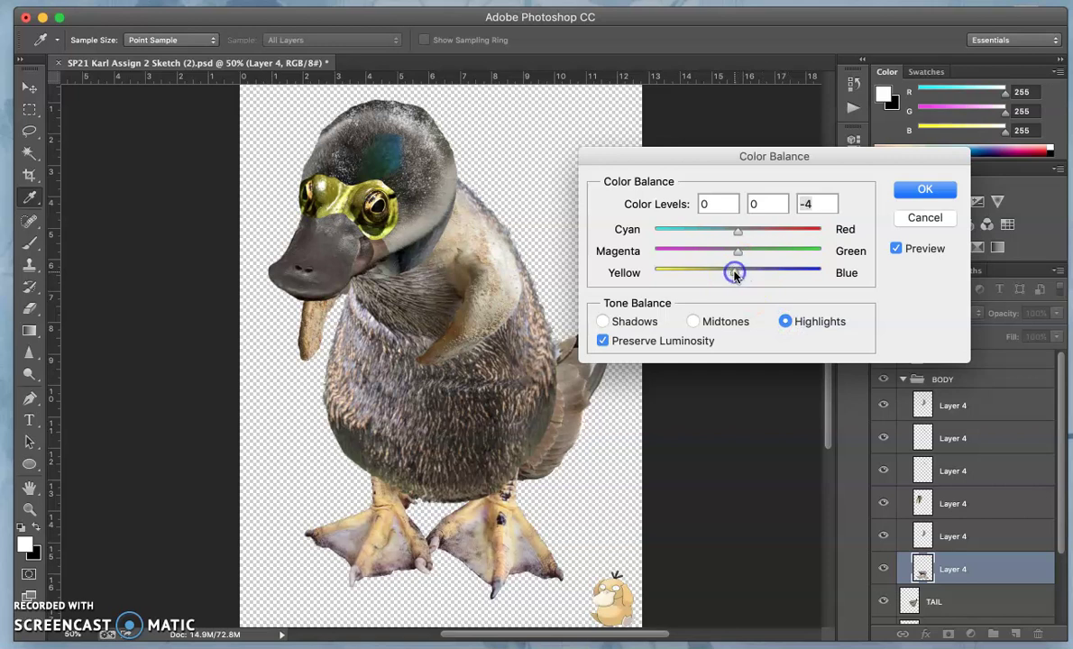
pyautogui.moveTo(737, 231)
pyautogui.mouseDown()
pyautogui.moveTo(748, 233)
pyautogui.moveTo(740, 237)
pyautogui.mouseUp()
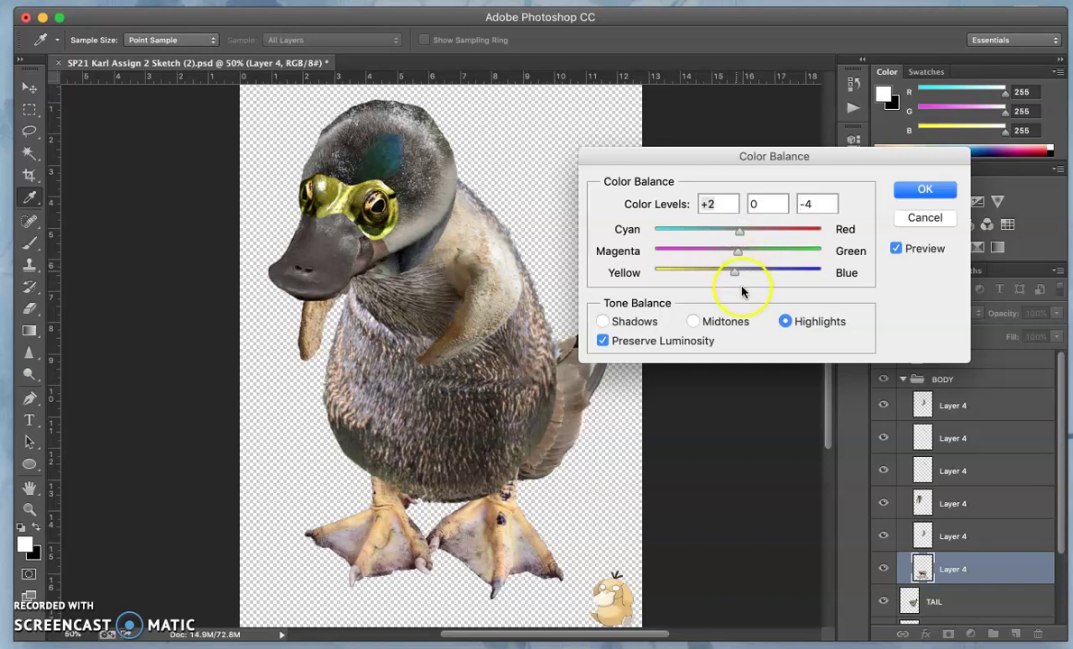
# Slightly adjust the Color Balance shadows and apply the correction to the feet layer.
pyautogui.click(602, 322)
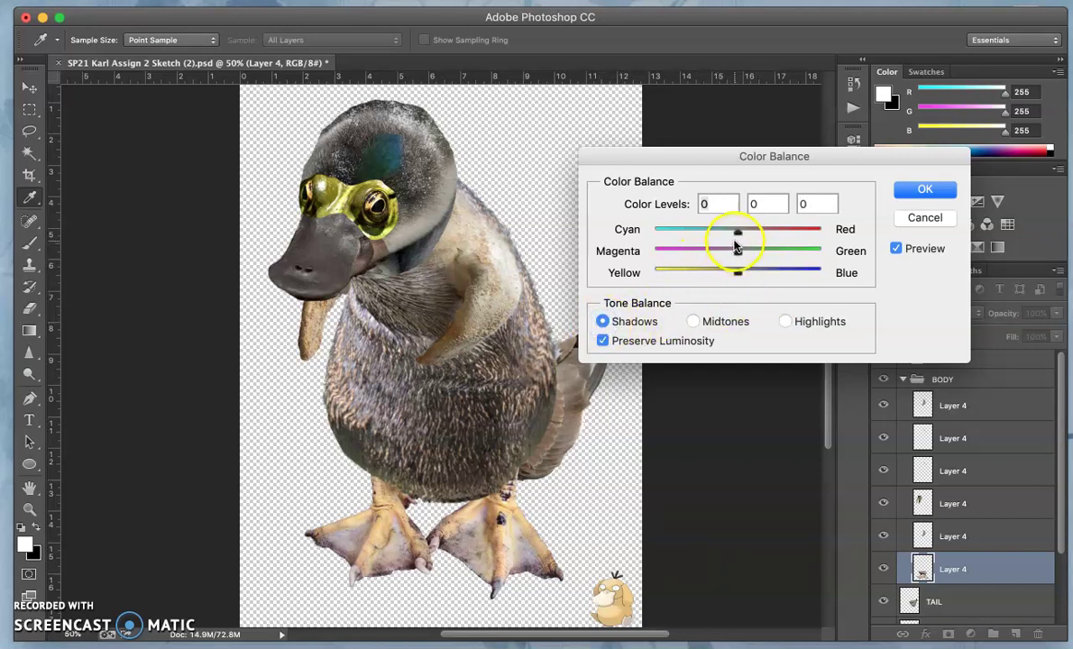
pyautogui.moveTo(736, 234); pyautogui.dragTo(744, 275)
pyautogui.click(923, 189)
pyautogui.press('l')
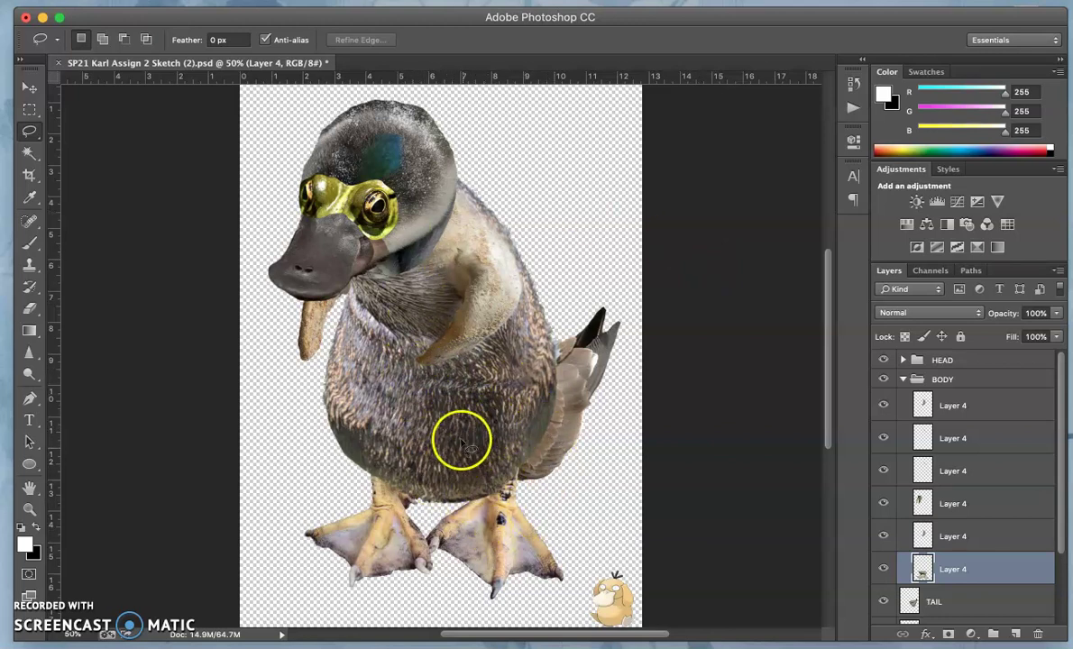
# Apply Hue/Saturation to the feet layer with hue -2 and saturation -13, fine-tuning the lightness.
pyautogui.click(216, 0)
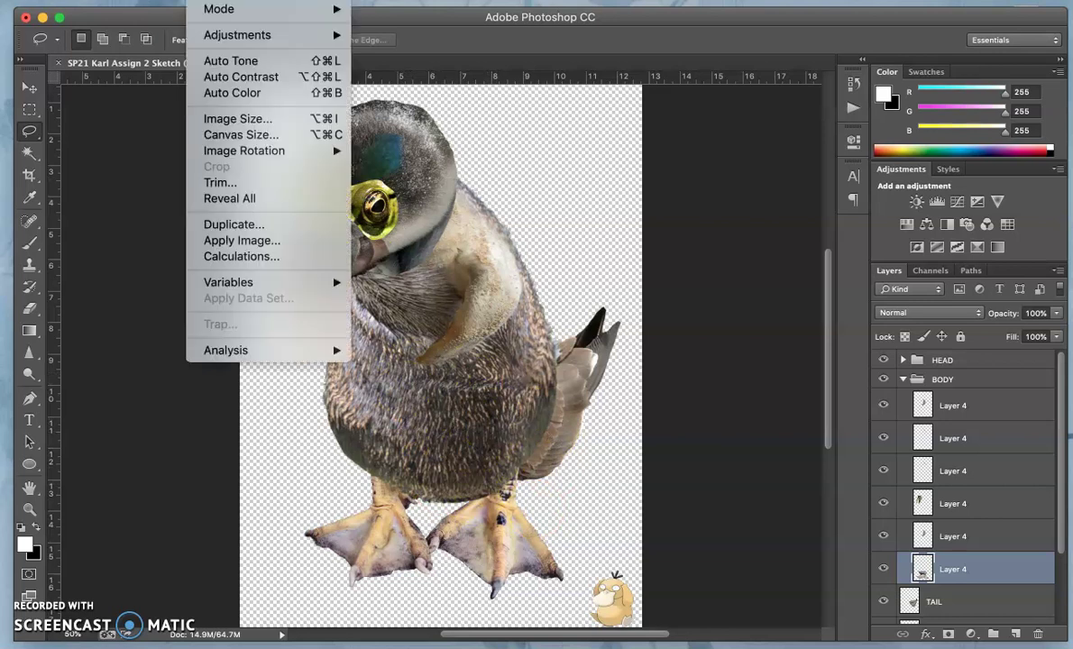
pyautogui.moveTo(216, 35)
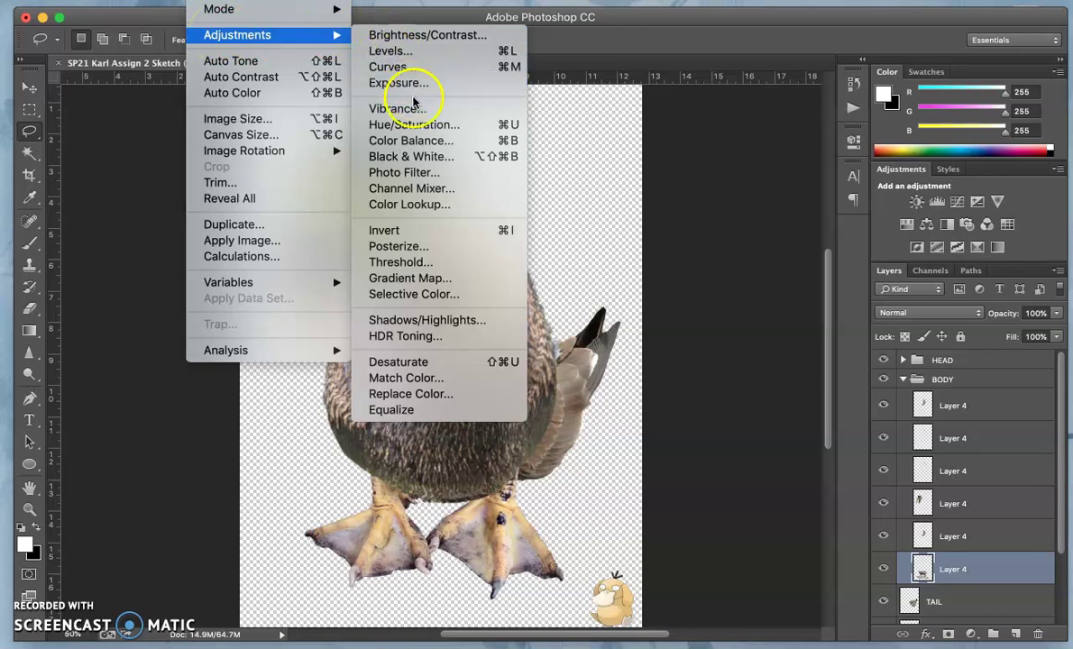
pyautogui.click(420, 127)
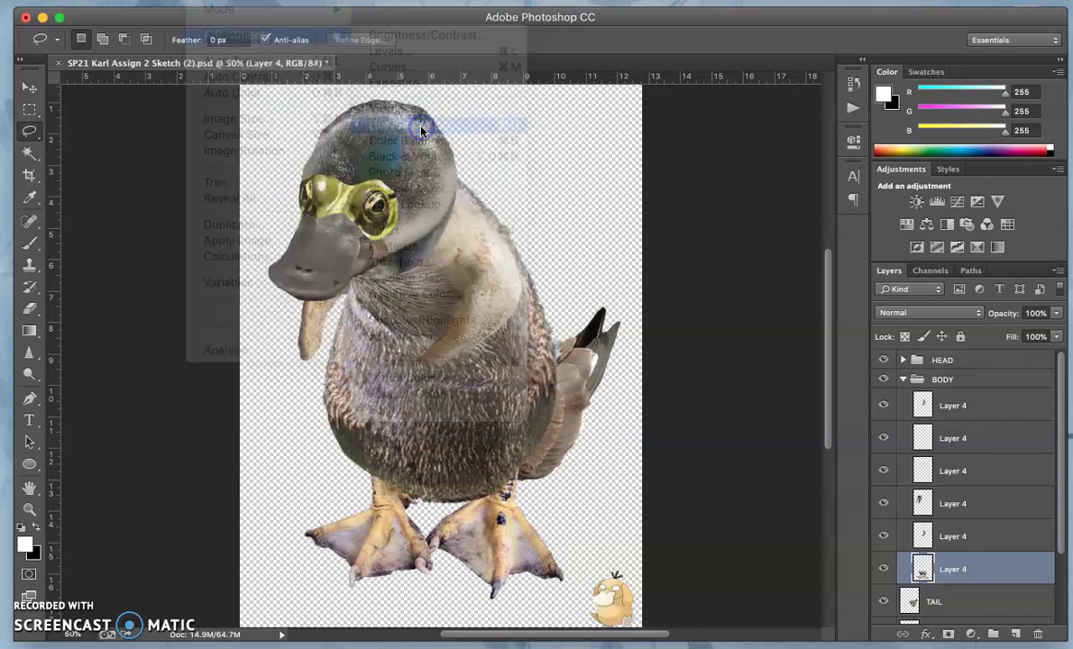
pyautogui.moveTo(773, 258)
pyautogui.mouseDown()
pyautogui.moveTo(763, 263)
pyautogui.moveTo(784, 260)
pyautogui.moveTo(772, 263)
pyautogui.mouseUp()
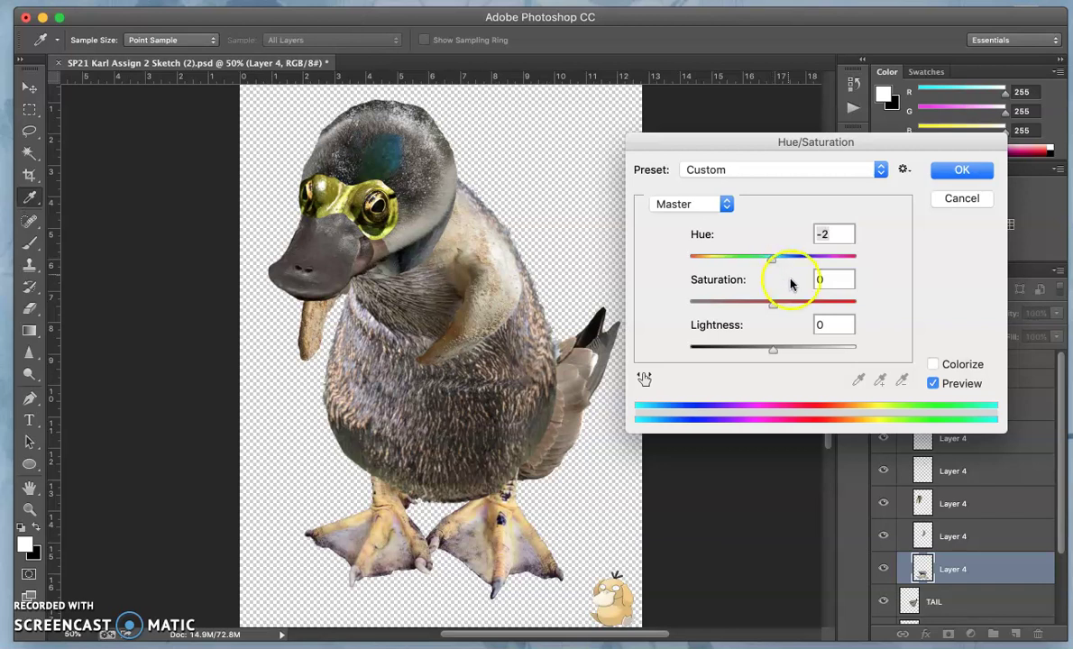
pyautogui.moveTo(771, 305); pyautogui.dragTo(762, 307)
pyautogui.moveTo(772, 353)
pyautogui.mouseDown()
pyautogui.moveTo(762, 351)
pyautogui.moveTo(781, 350)
pyautogui.moveTo(771, 353)
pyautogui.mouseUp()
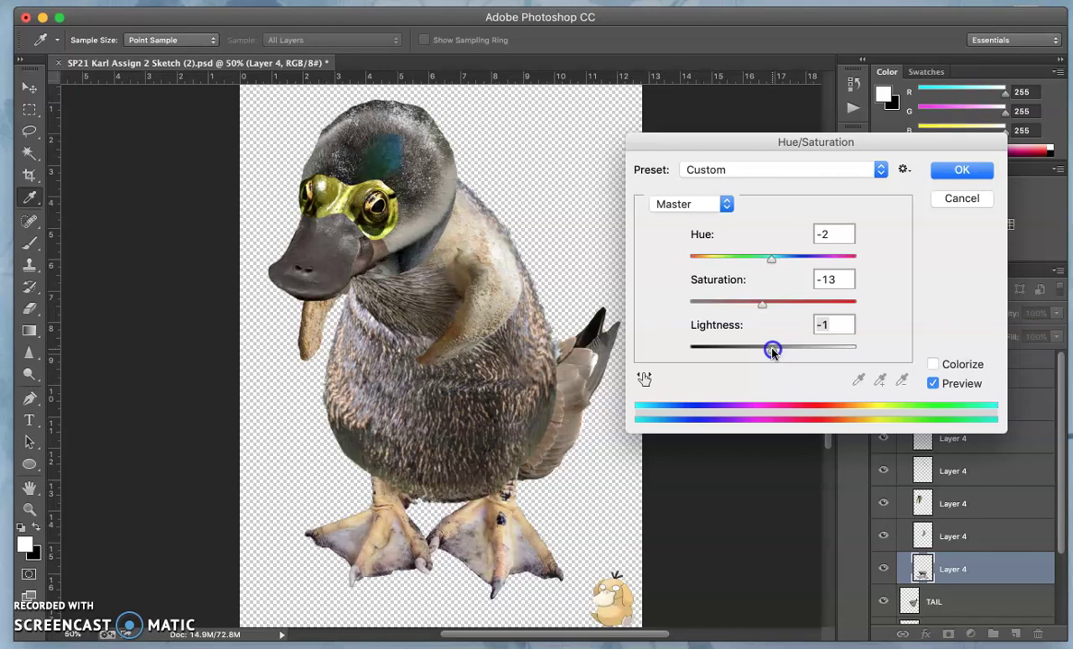
pyautogui.moveTo(772, 353); pyautogui.dragTo(772, 352)
pyautogui.click(961, 170)
pyautogui.press('l')
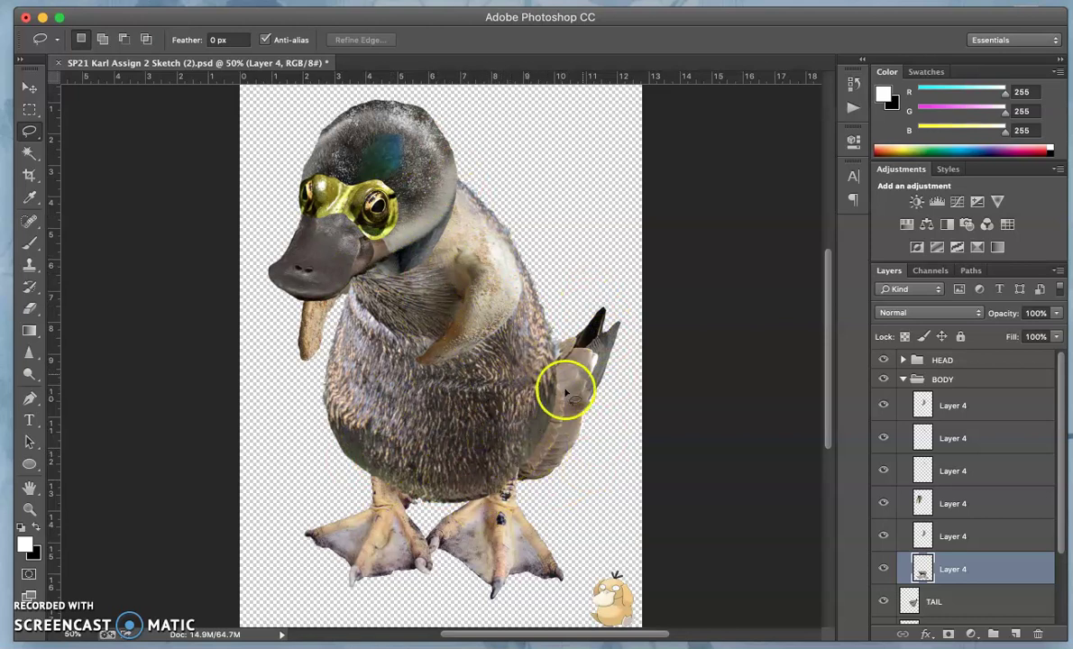
# Select the TAIL layer and darken its midtones to 0.78 in a Levels adjustment.
pyautogui.click(946, 599)
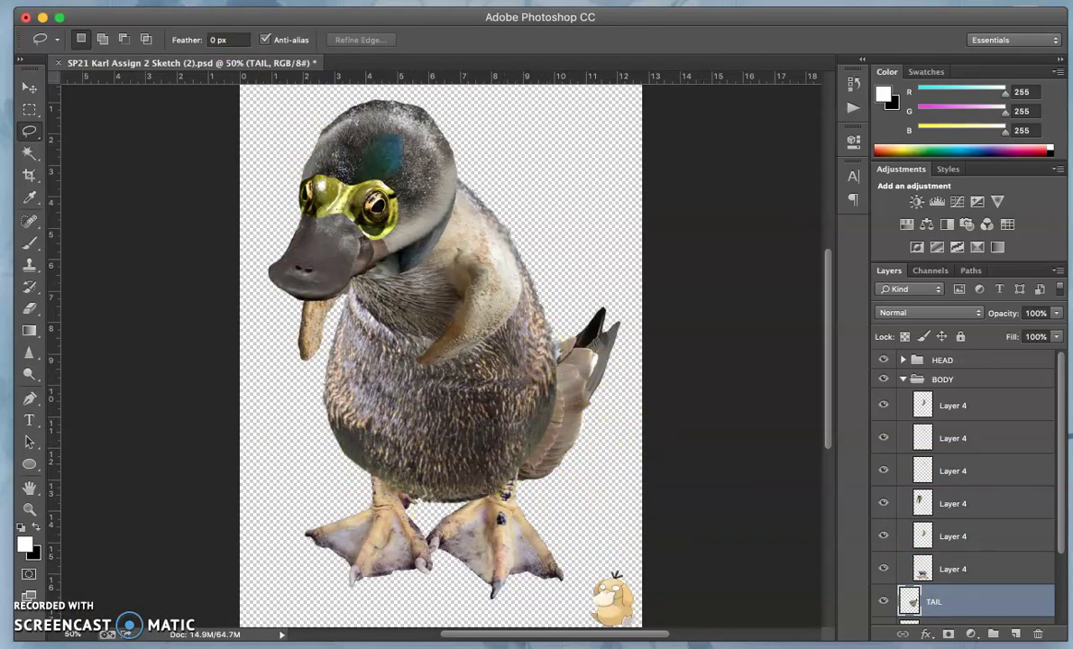
pyautogui.click(215, 2)
pyautogui.moveTo(229, 34)
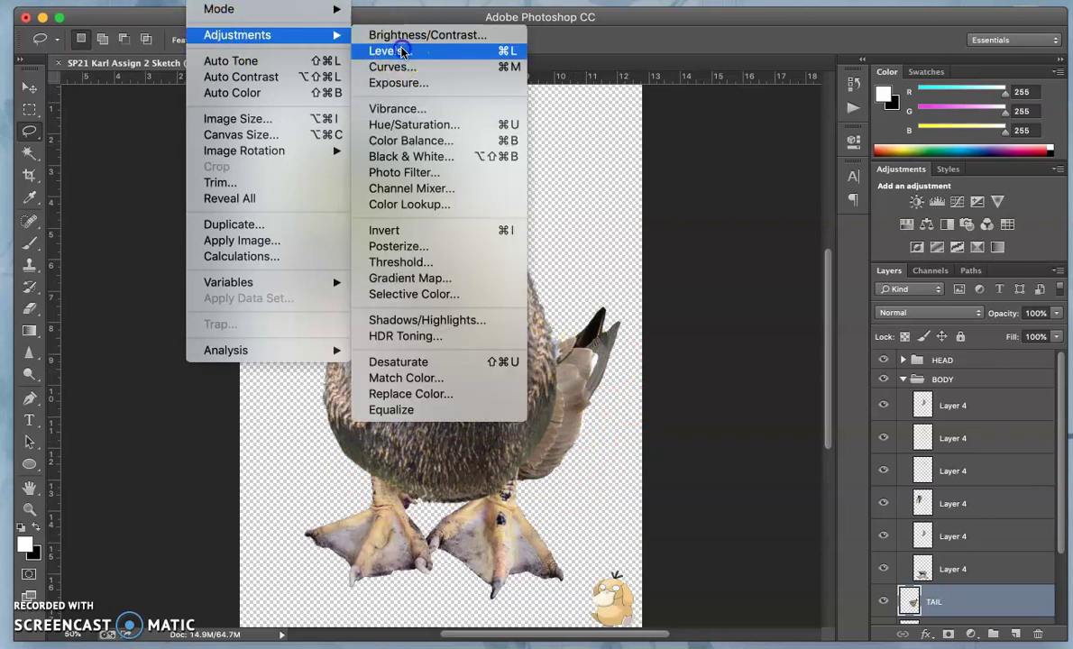
pyautogui.click(399, 47)
pyautogui.moveTo(712, 288); pyautogui.dragTo(727, 289)
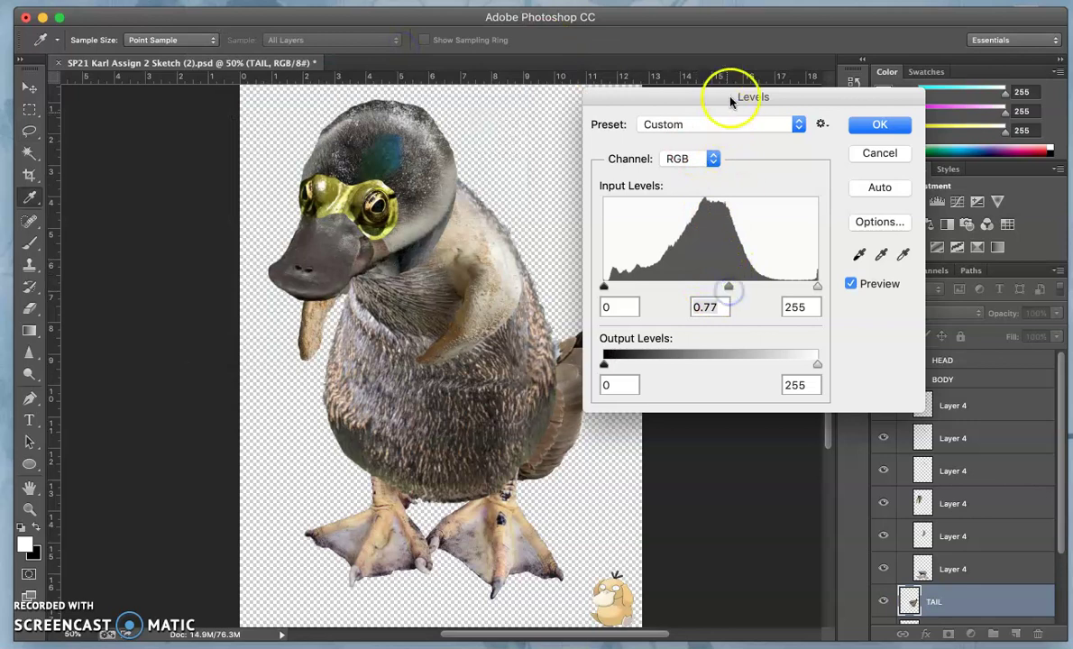
pyautogui.moveTo(735, 96); pyautogui.dragTo(804, 74)
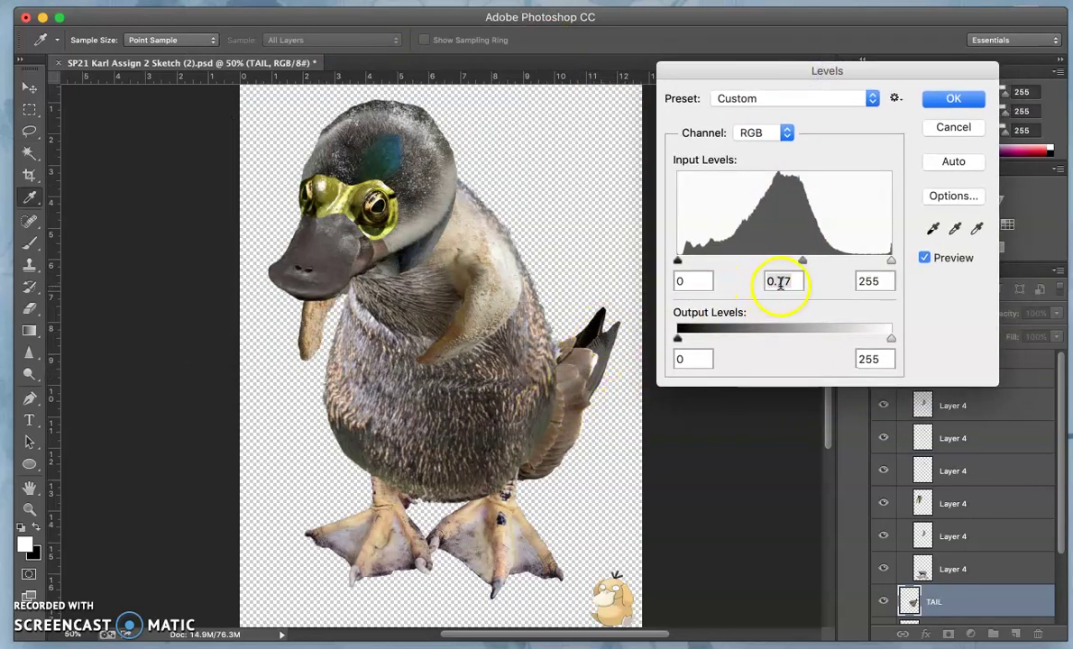
pyautogui.moveTo(801, 264); pyautogui.dragTo(799, 263)
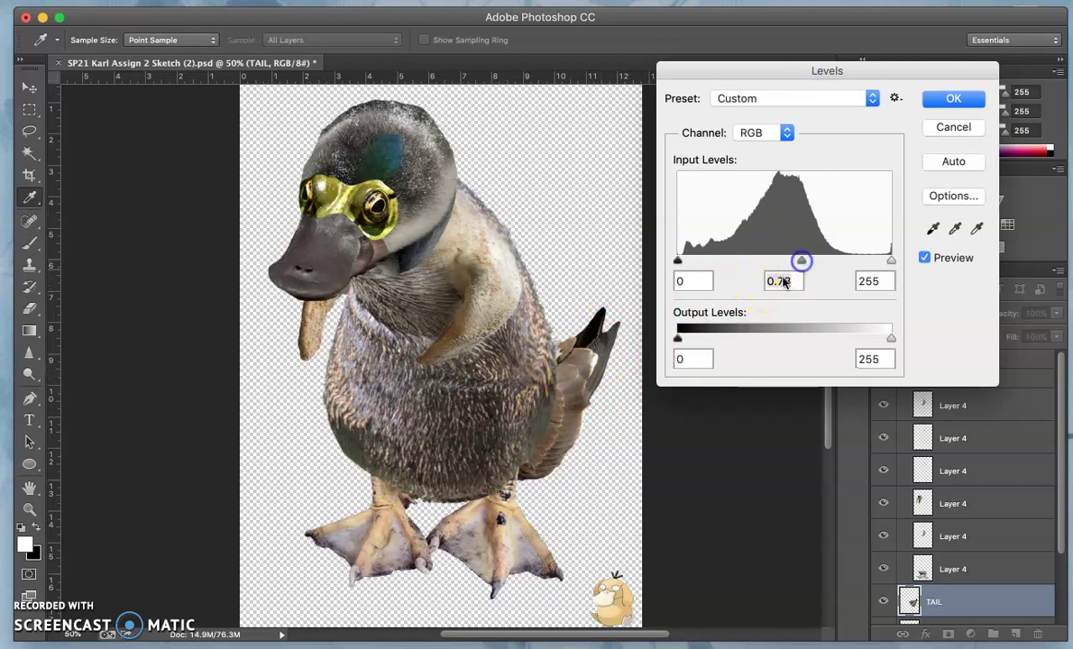
# Raise the output black level to 5, lower the output white level, and apply the Levels adjustment to the tail.
pyautogui.moveTo(679, 338)
pyautogui.mouseDown()
pyautogui.moveTo(746, 339)
pyautogui.moveTo(691, 341)
pyautogui.mouseUp()
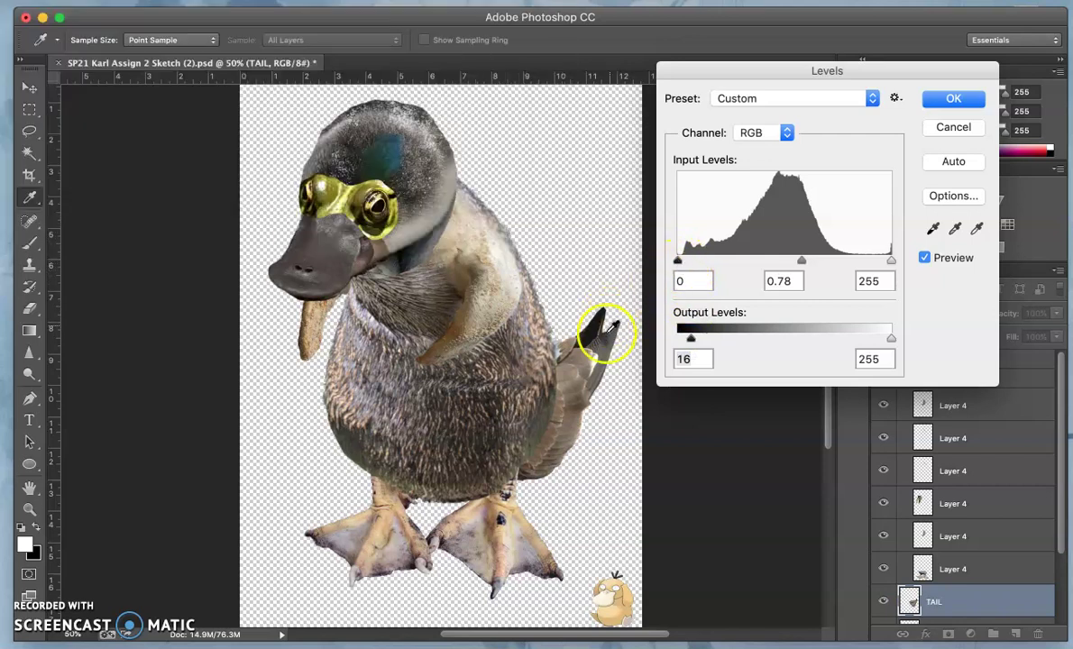
pyautogui.moveTo(691, 341)
pyautogui.mouseDown()
pyautogui.moveTo(738, 316)
pyautogui.moveTo(689, 317)
pyautogui.moveTo(763, 312)
pyautogui.moveTo(683, 322)
pyautogui.mouseUp()
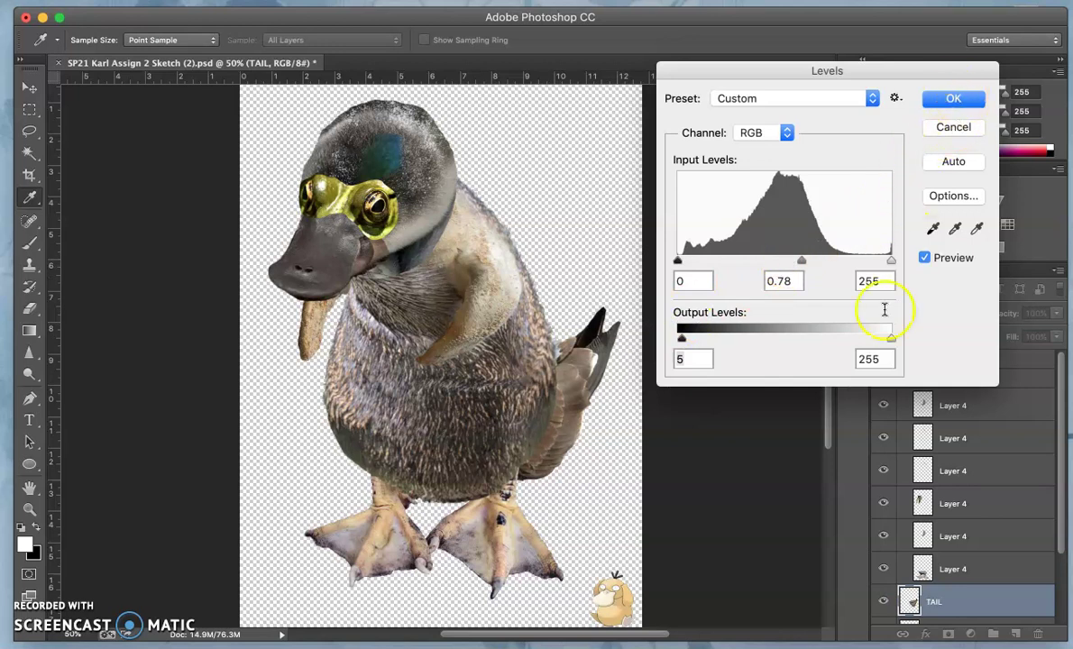
pyautogui.moveTo(891, 339); pyautogui.dragTo(874, 338)
pyautogui.click(946, 99)
pyautogui.press('l')
pyautogui.click(295, 112)
# Start a Color Balance adjustment on the TAIL layer and set the midtones to cyan/red -12 and yellow/blue +14.
pyautogui.click(206, 2)
pyautogui.click(227, 34)
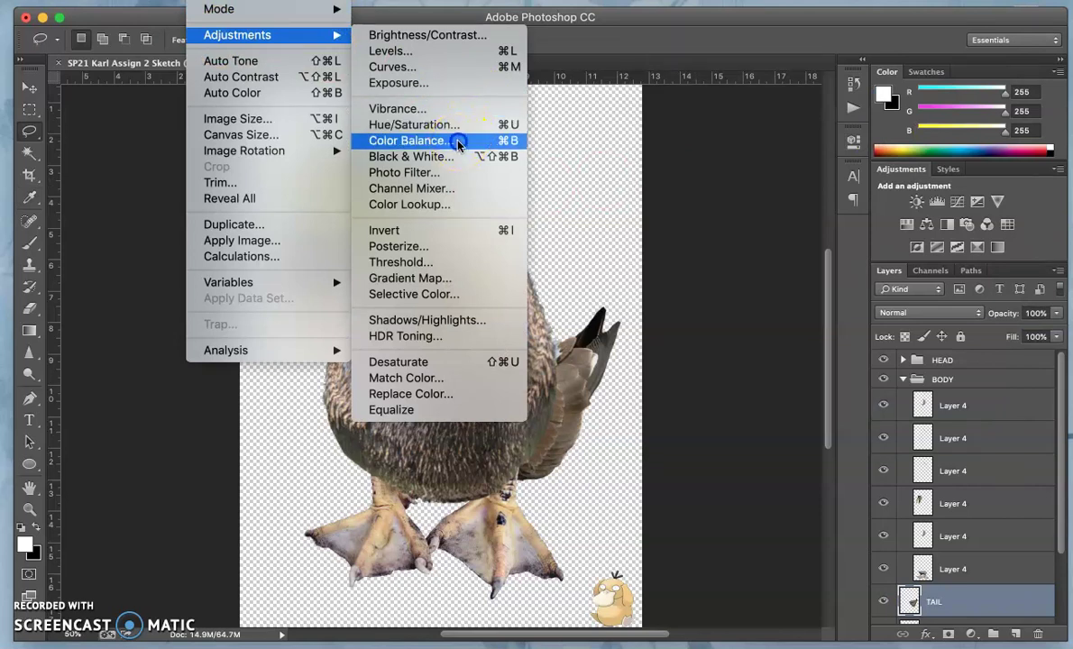
pyautogui.click(458, 142)
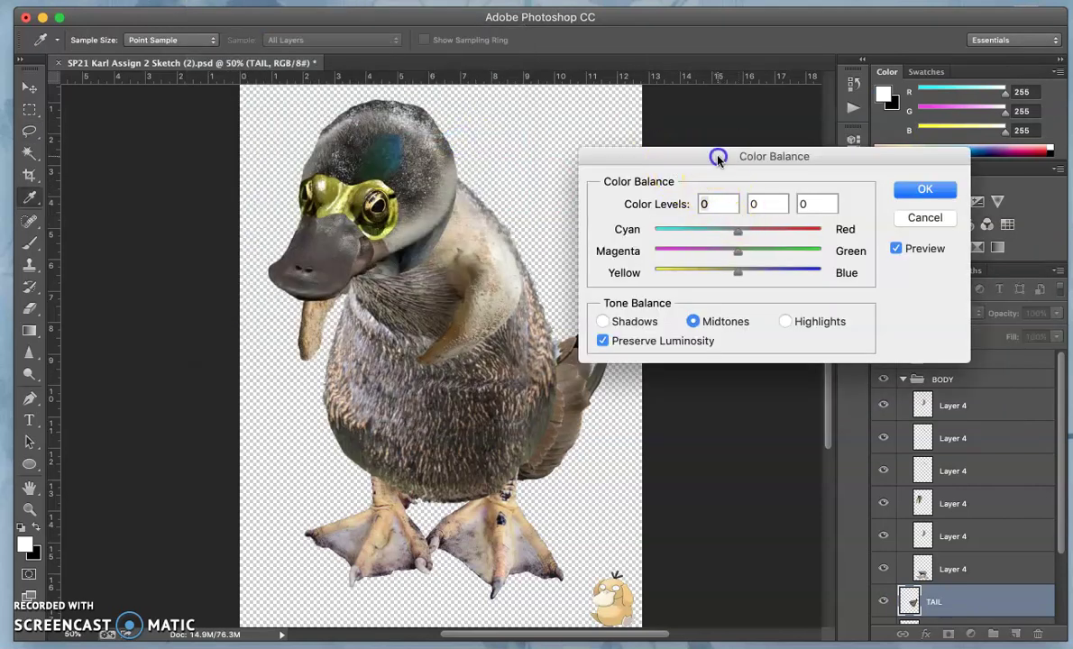
pyautogui.moveTo(717, 159); pyautogui.dragTo(728, 116)
pyautogui.moveTo(750, 232); pyautogui.dragTo(759, 232)
pyautogui.moveTo(748, 192); pyautogui.dragTo(742, 192)
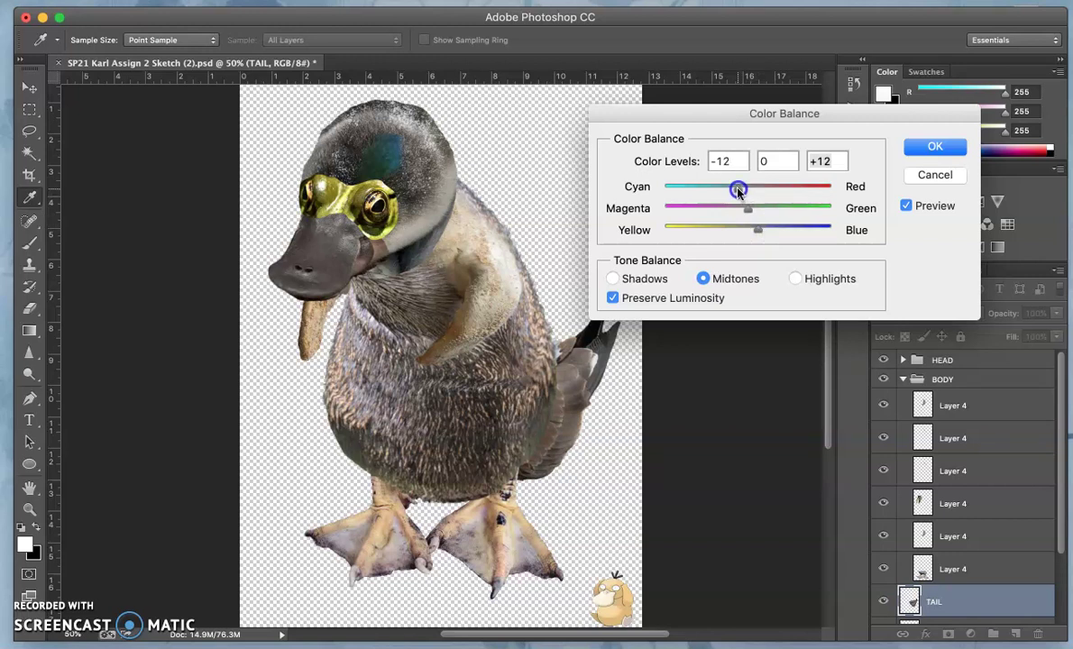
pyautogui.moveTo(757, 230); pyautogui.dragTo(760, 232)
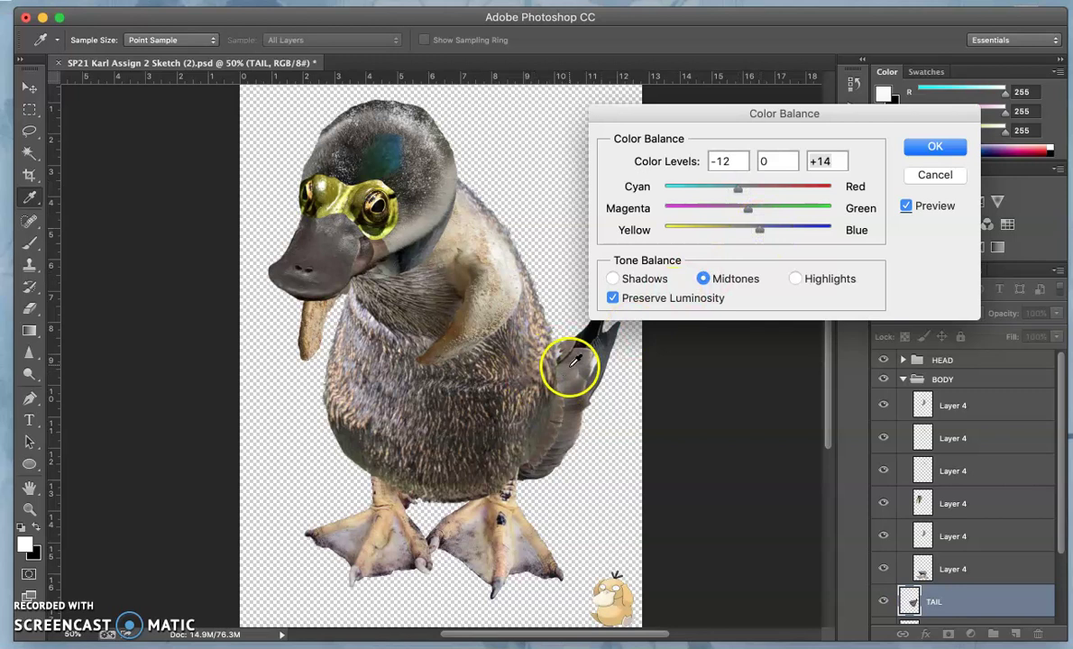
# Shift the tail's highlights toward yellow, set its shadows to cyan/red -8 and yellow/blue +13, and apply the Color Balance.
pyautogui.click(797, 279)
pyautogui.moveTo(748, 229); pyautogui.dragTo(733, 231)
pyautogui.moveTo(747, 186)
pyautogui.mouseDown()
pyautogui.moveTo(762, 189)
pyautogui.moveTo(742, 188)
pyautogui.mouseUp()
pyautogui.click(613, 279)
pyautogui.moveTo(747, 230); pyautogui.dragTo(760, 232)
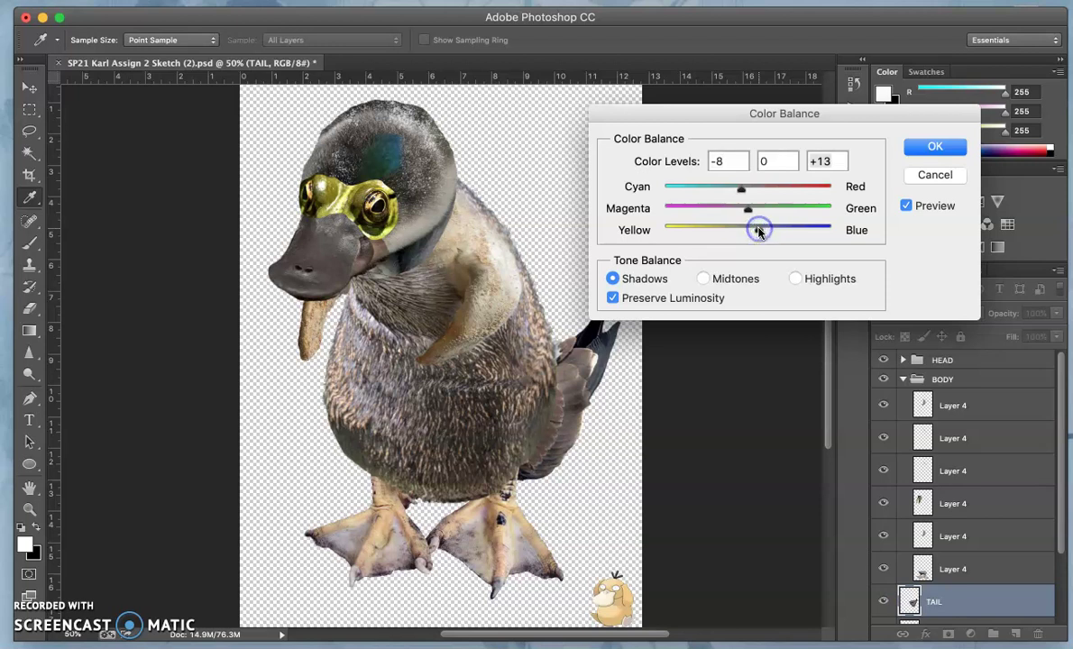
pyautogui.click(931, 147)
pyautogui.press('l')
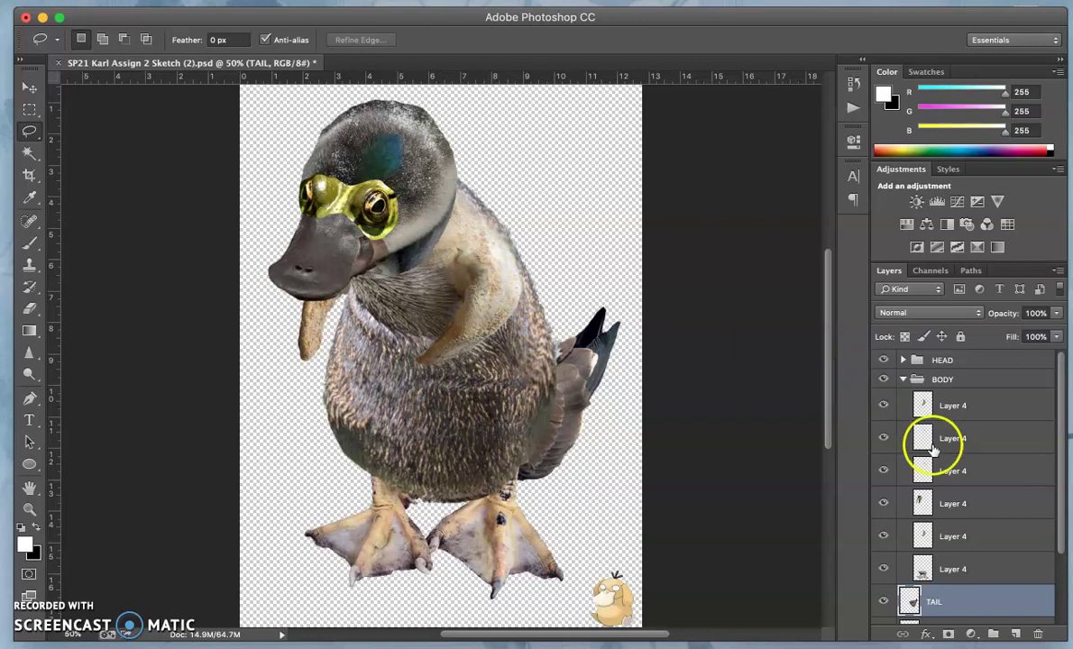
# Toggle the visibility of each layer in the BODY group to identify which part of the duck it holds.
pyautogui.click(883, 475)
pyautogui.click(883, 475)
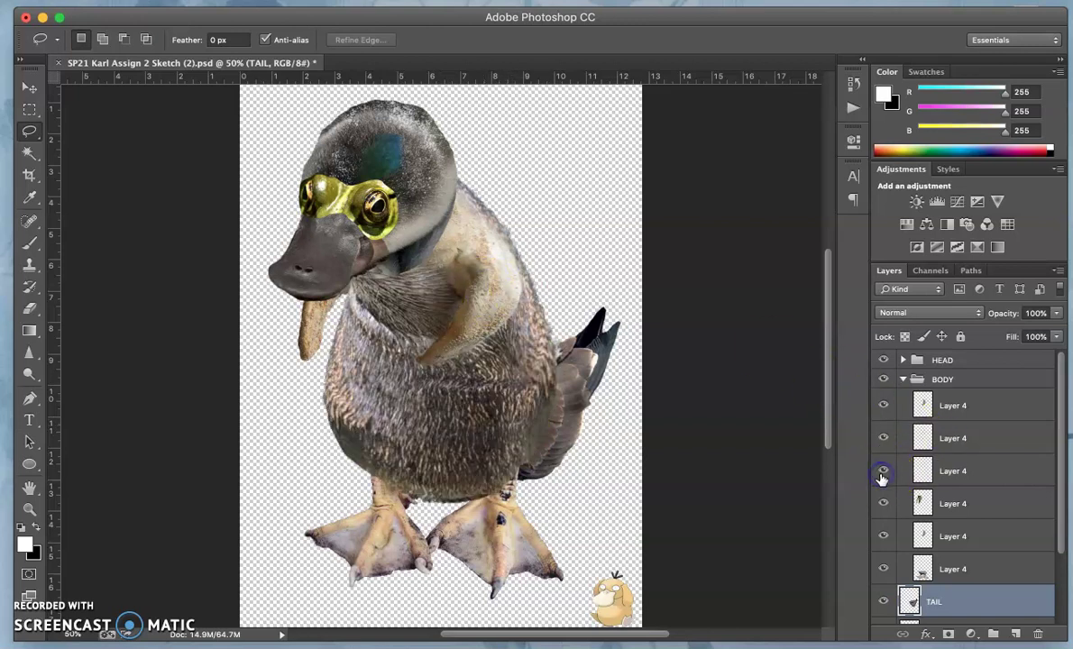
pyautogui.click(883, 476)
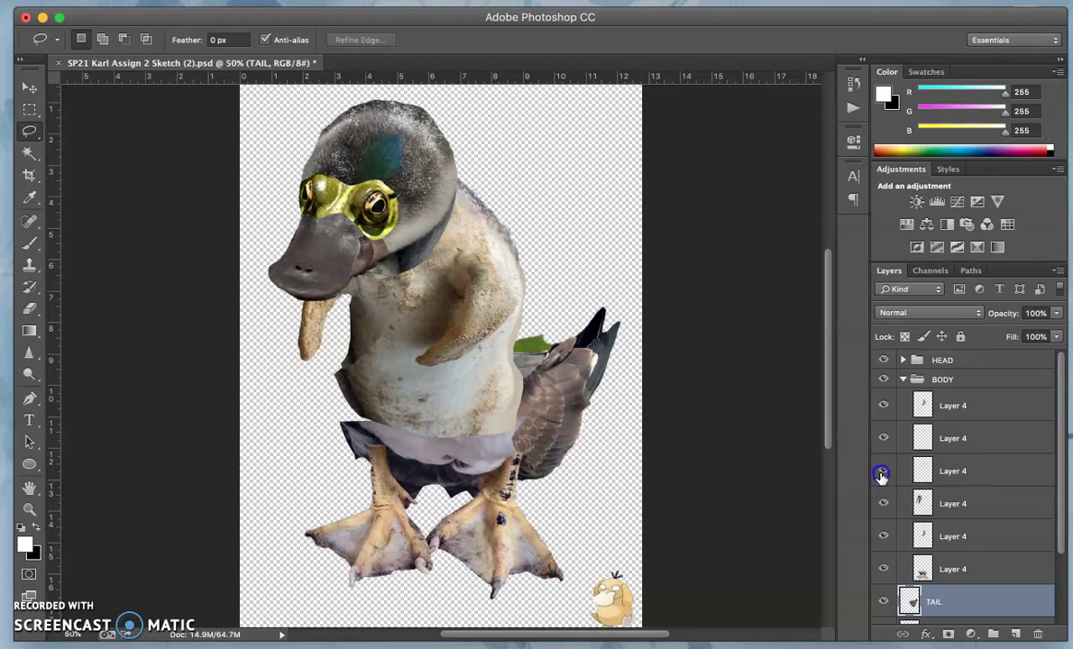
pyautogui.click(883, 475)
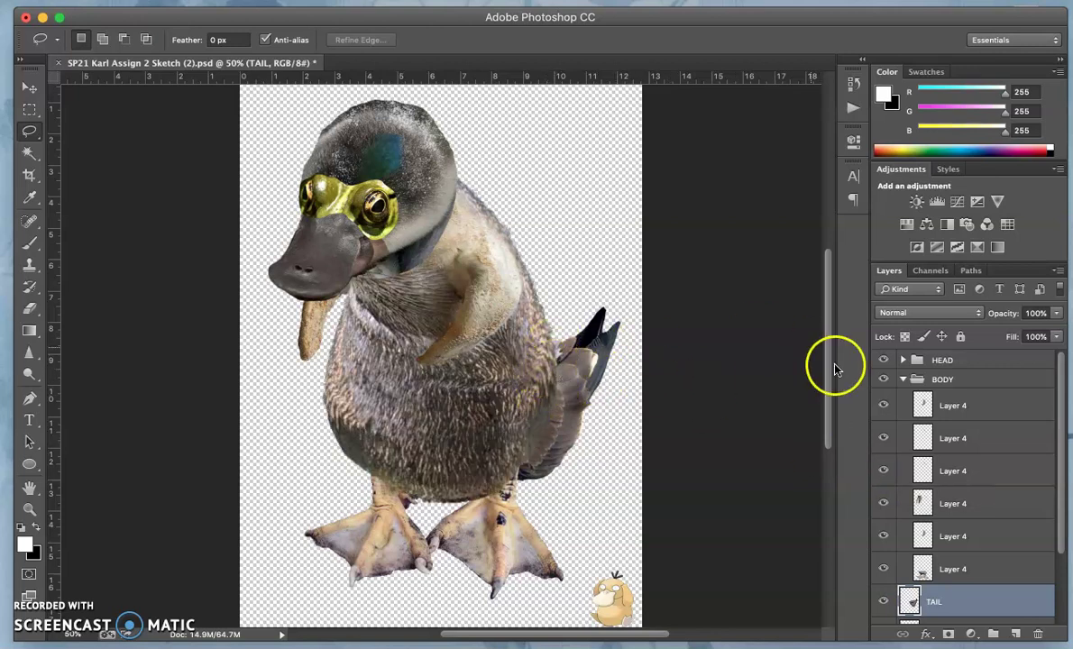
pyautogui.click(883, 440)
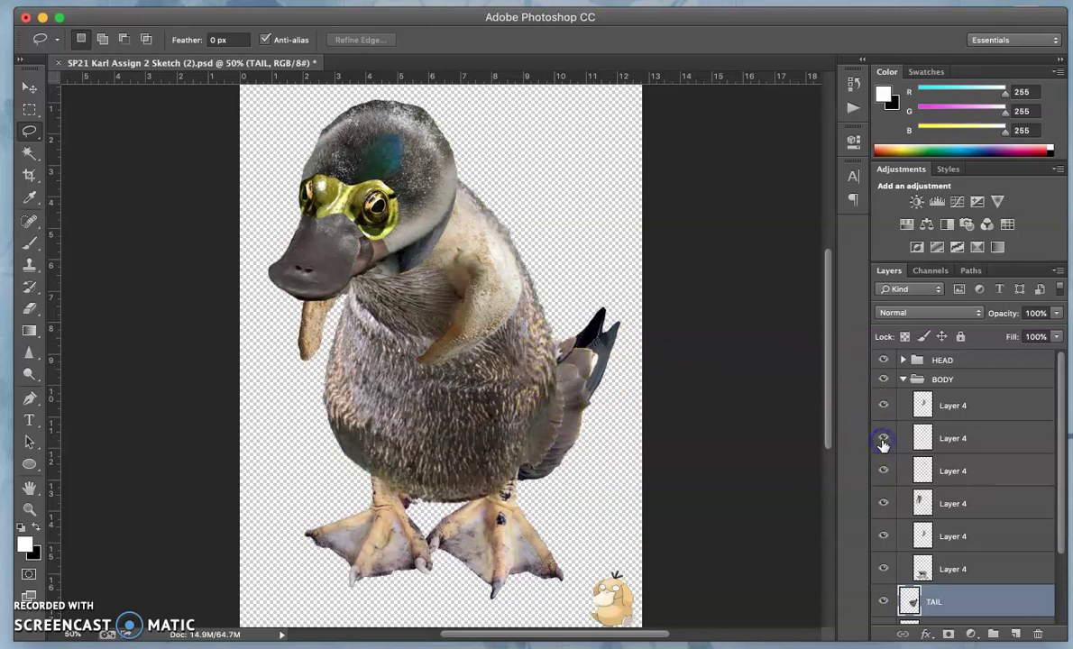
pyautogui.click(884, 479)
pyautogui.click(885, 479)
pyautogui.click(884, 439)
pyautogui.click(883, 439)
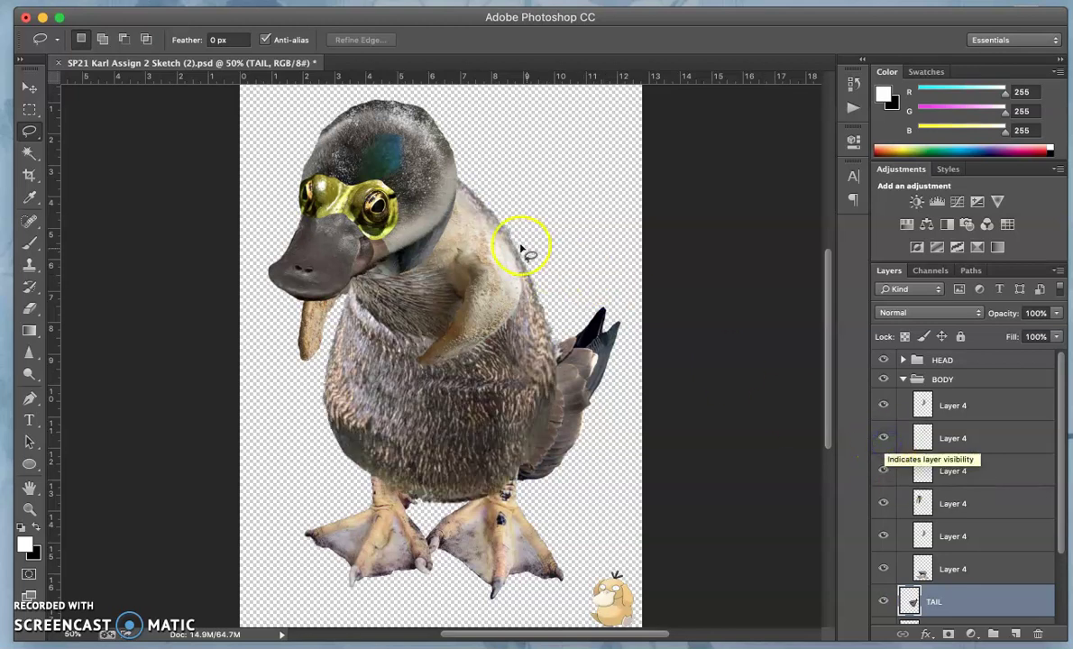
pyautogui.click(885, 437)
pyautogui.click(885, 437)
pyautogui.click(883, 407)
pyautogui.click(883, 406)
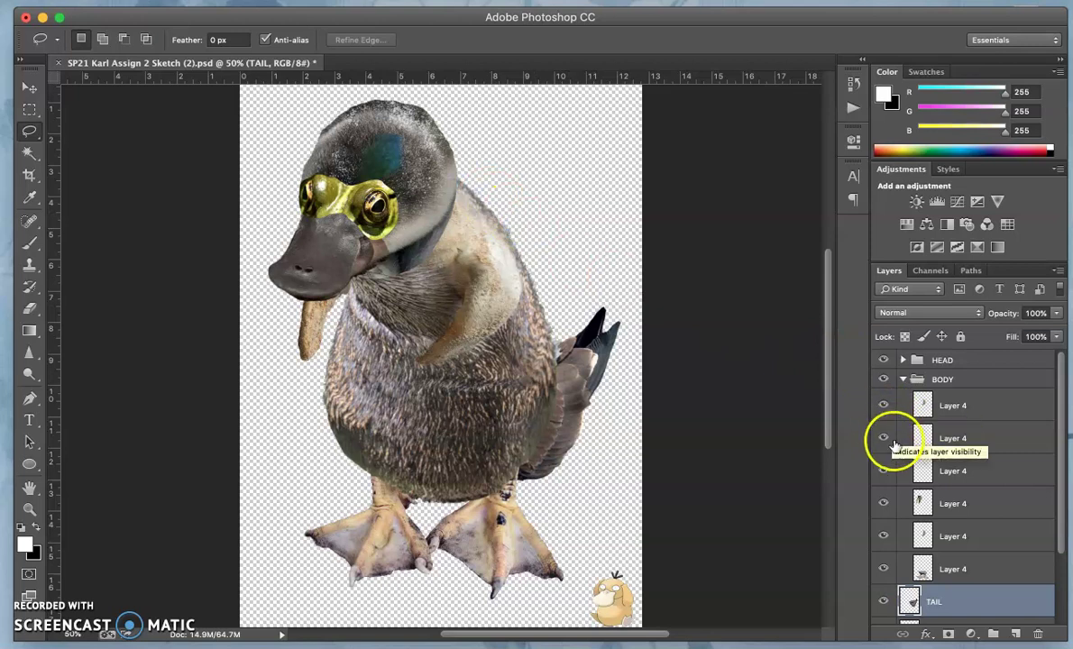
pyautogui.click(883, 503)
pyautogui.click(883, 503)
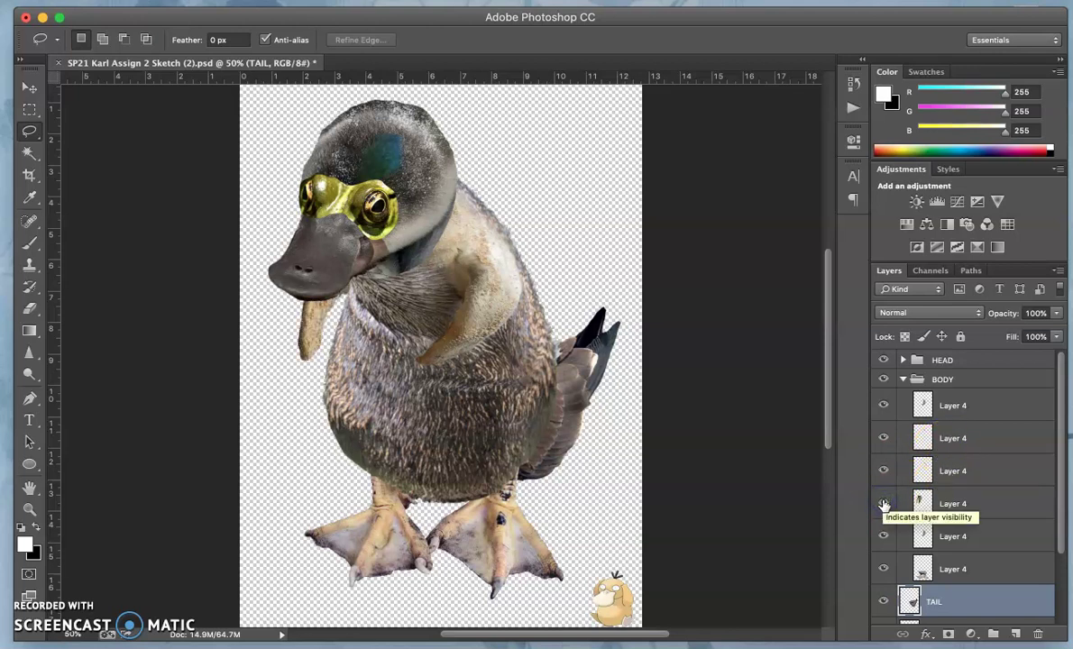
pyautogui.click(883, 537)
pyautogui.click(883, 536)
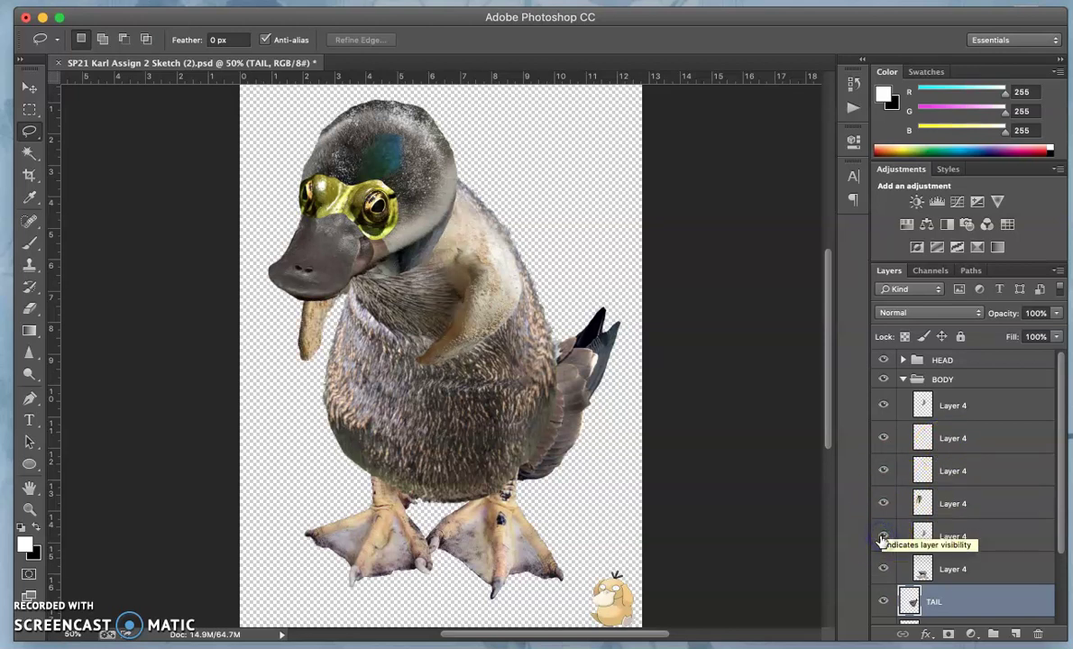
pyautogui.click(883, 569)
pyautogui.click(882, 569)
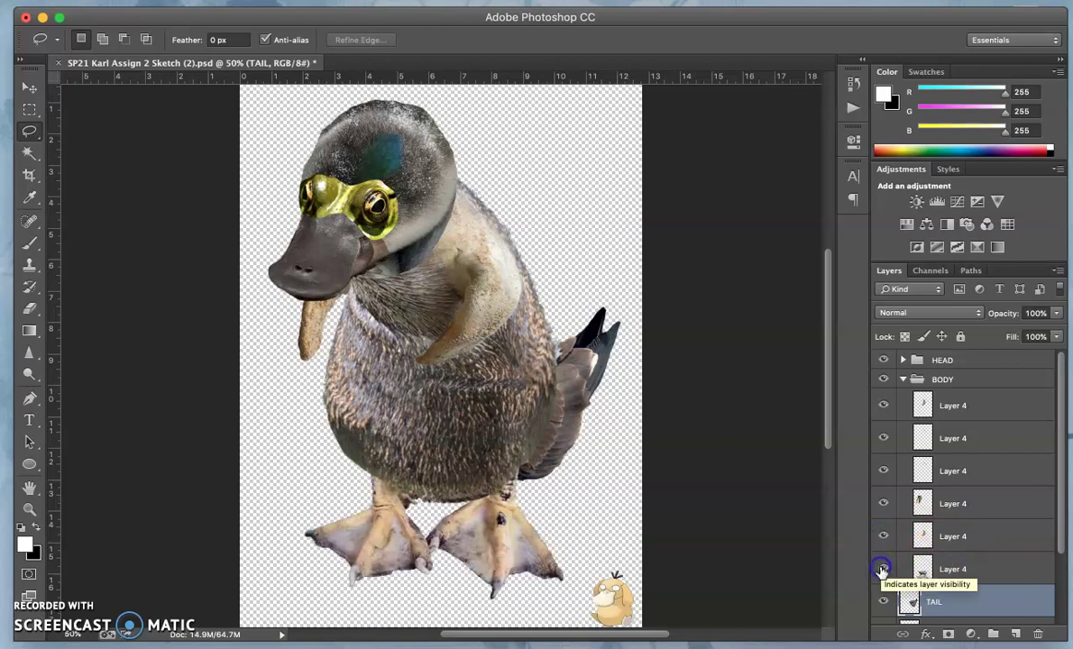
pyautogui.click(883, 537)
pyautogui.click(884, 536)
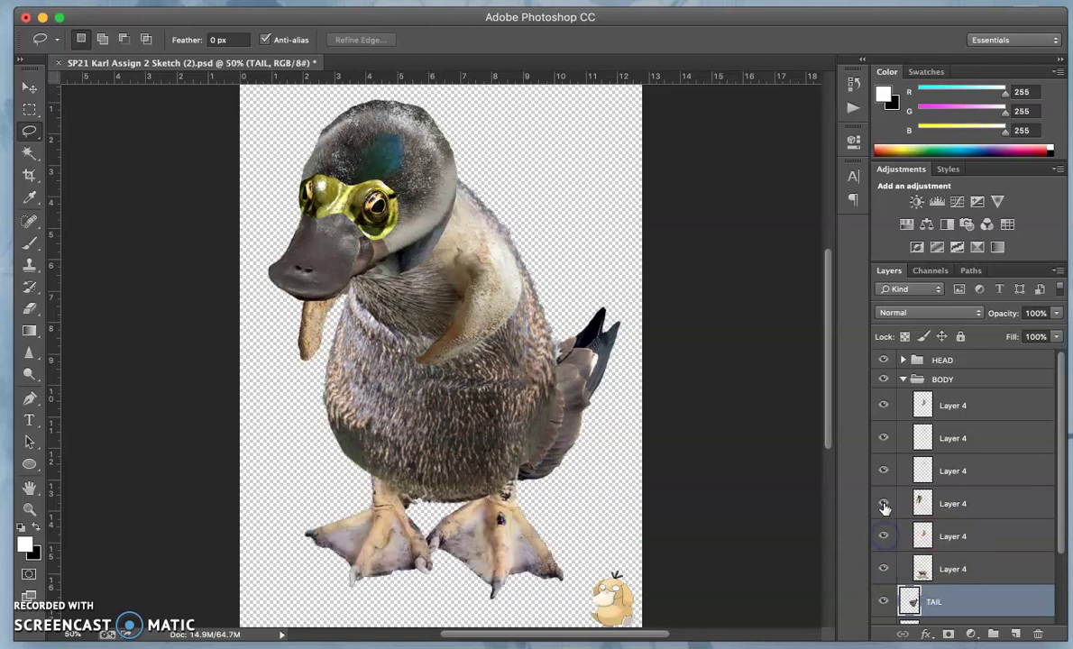
pyautogui.click(884, 503)
pyautogui.click(884, 503)
pyautogui.click(883, 471)
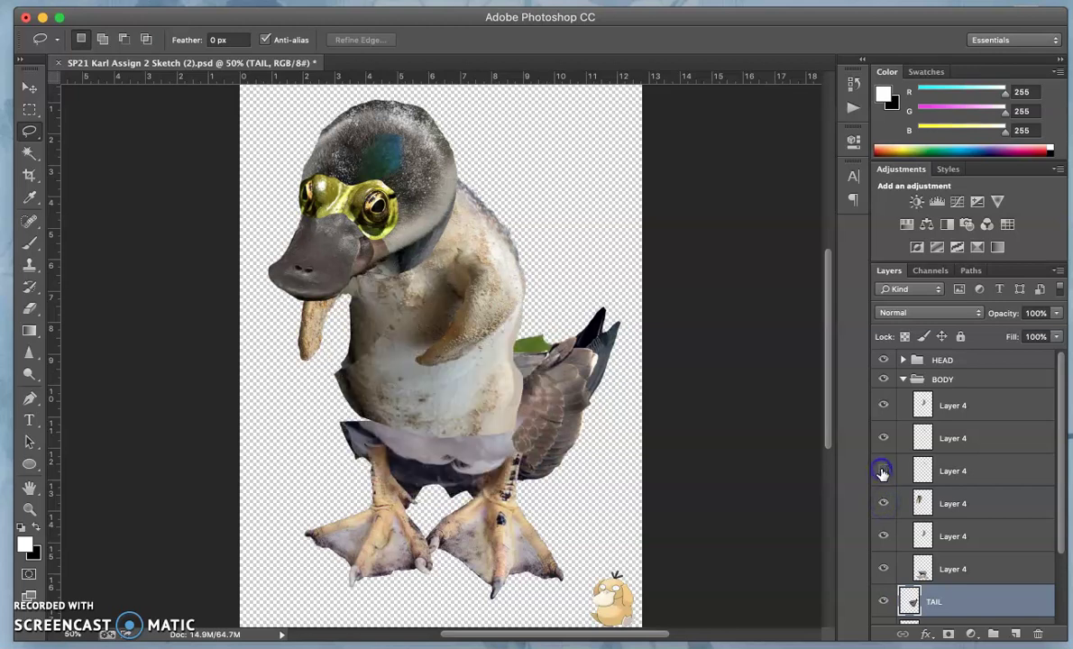
pyautogui.click(882, 471)
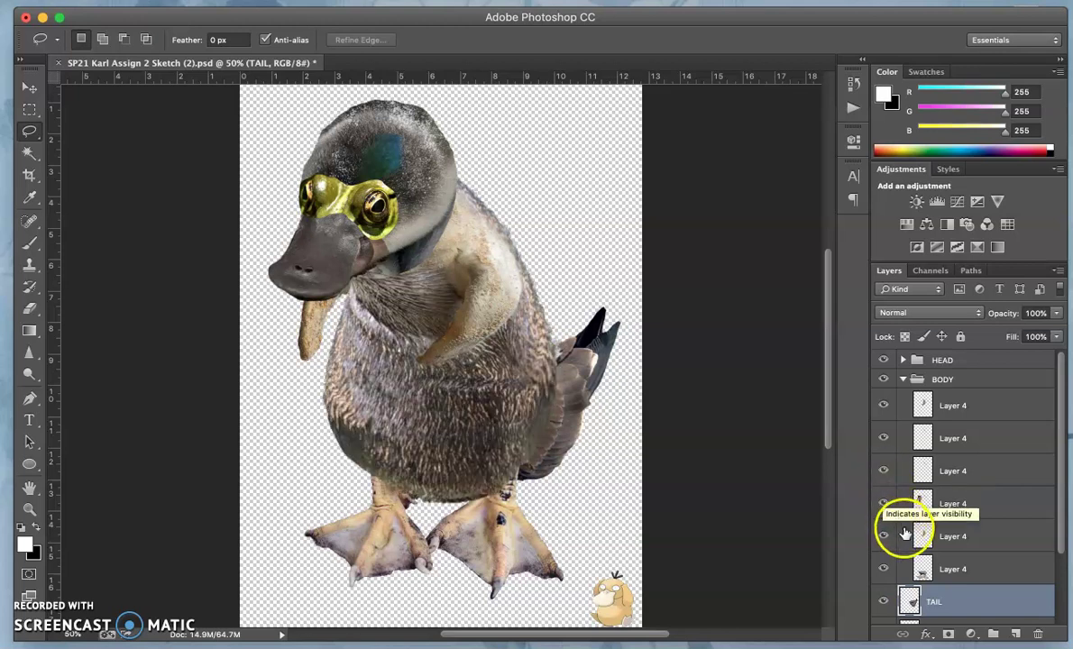
pyautogui.click(885, 438)
pyautogui.click(884, 438)
pyautogui.click(884, 406)
pyautogui.click(884, 406)
pyautogui.click(954, 411)
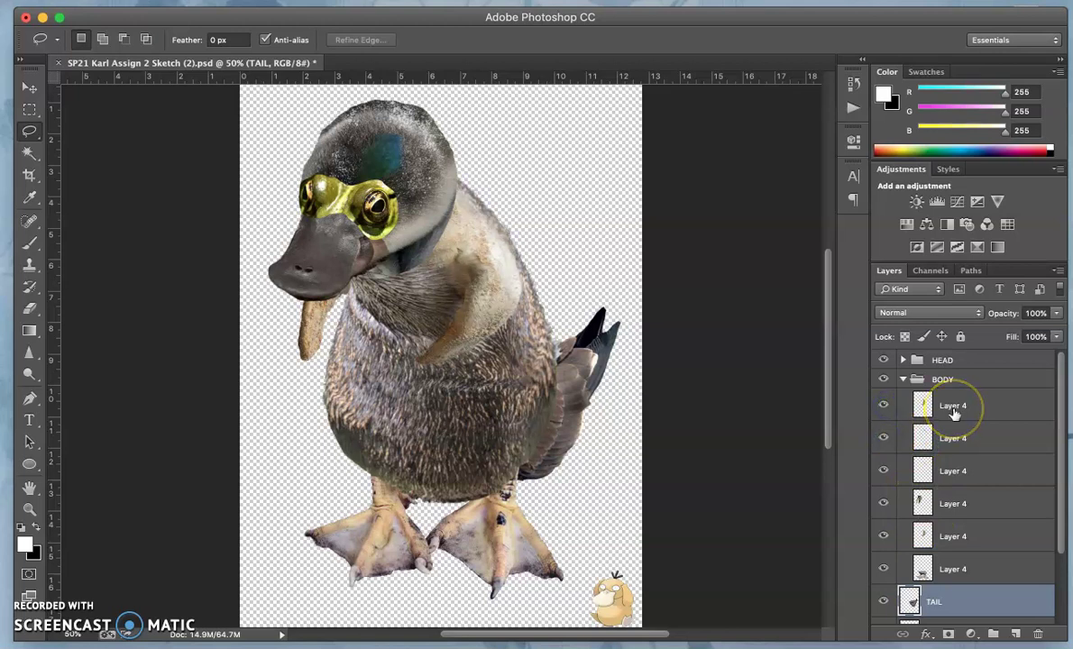
pyautogui.click(953, 411)
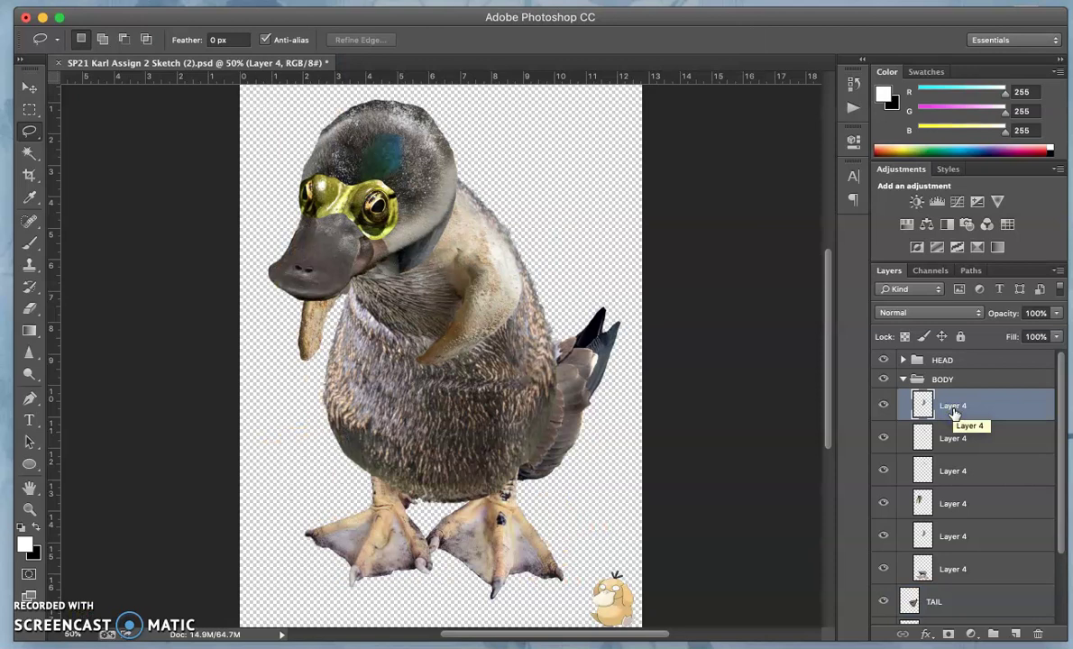
pyautogui.keyDown('shift'); pyautogui.click(953, 438); pyautogui.keyUp('shift')
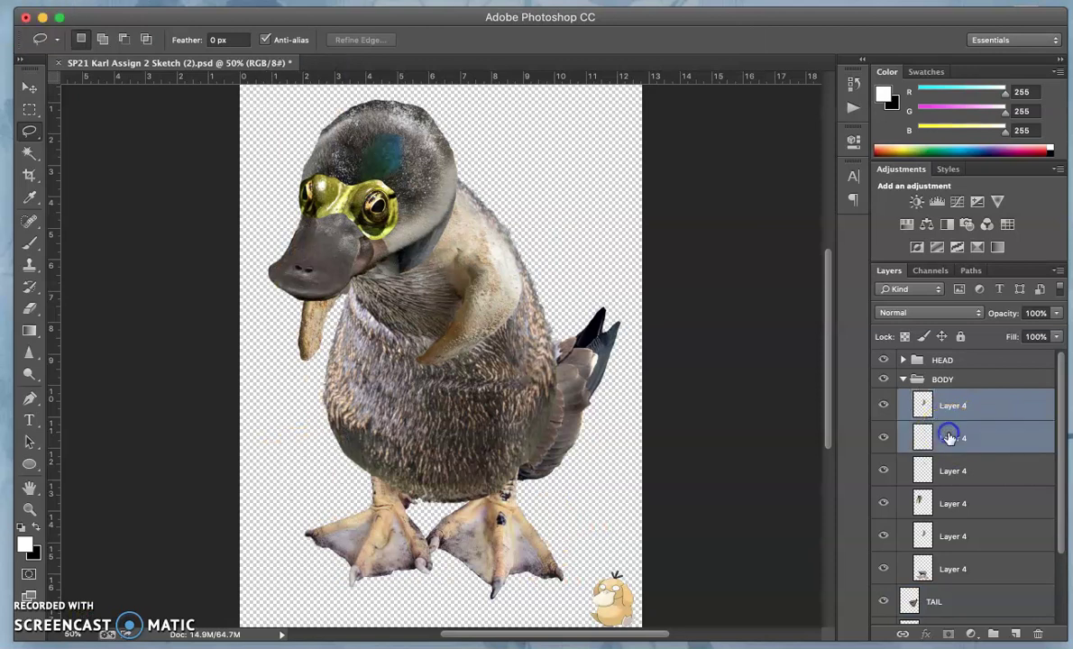
pyautogui.keyDown('super'); pyautogui.click(956, 502); pyautogui.keyUp('super')
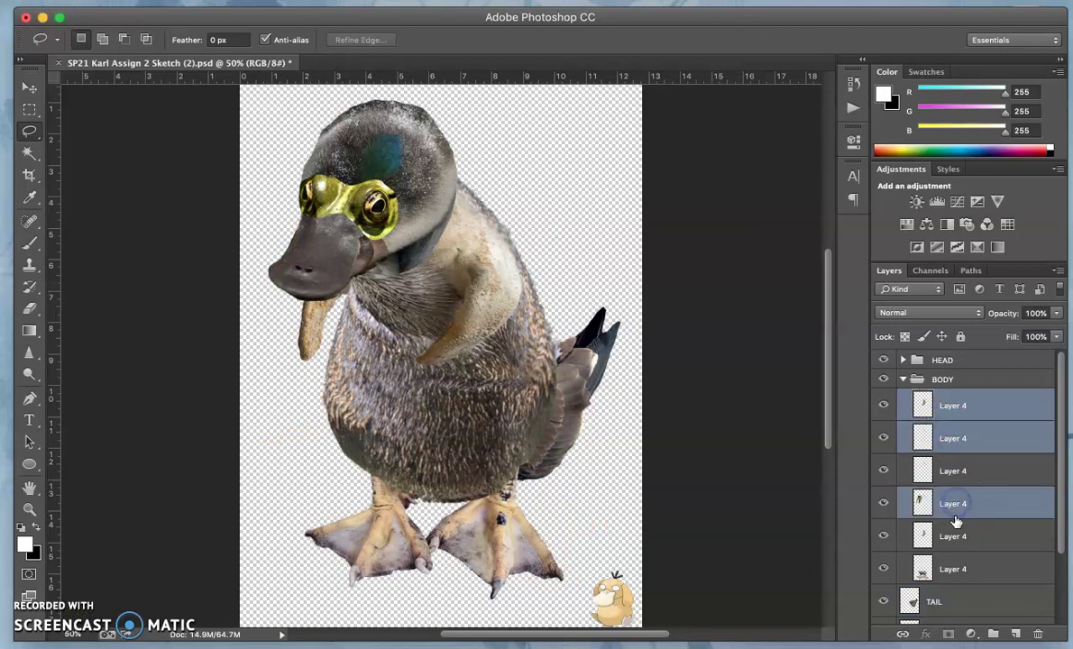
pyautogui.keyDown('super'); pyautogui.click(953, 532); pyautogui.keyUp('super')
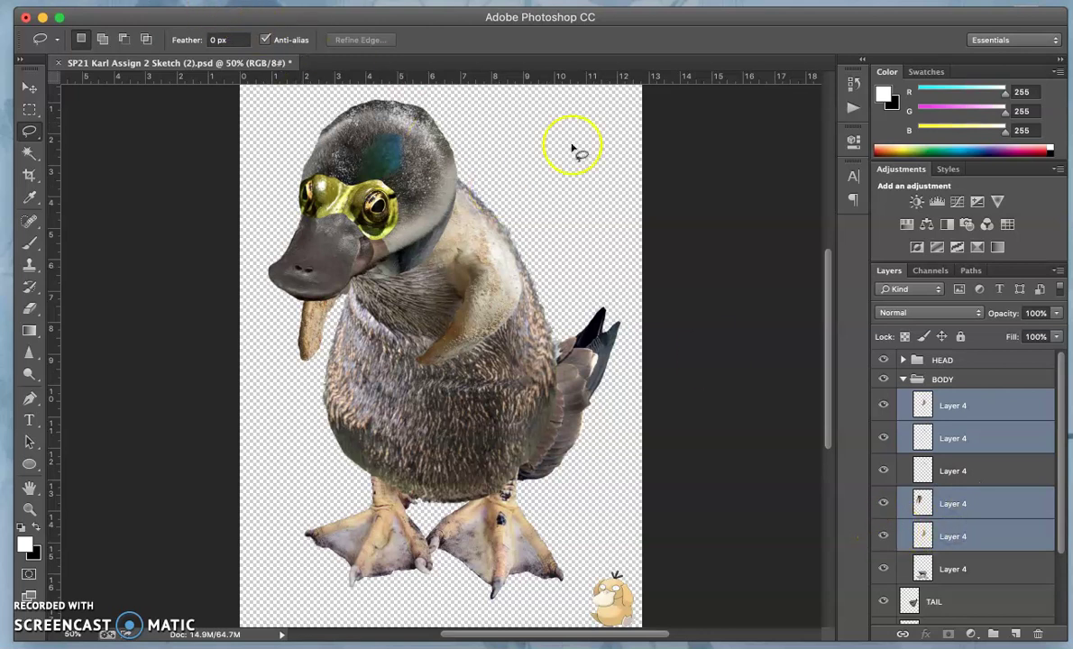
# Merge the top two layers of the BODY group into one layer.
pyautogui.click(956, 438)
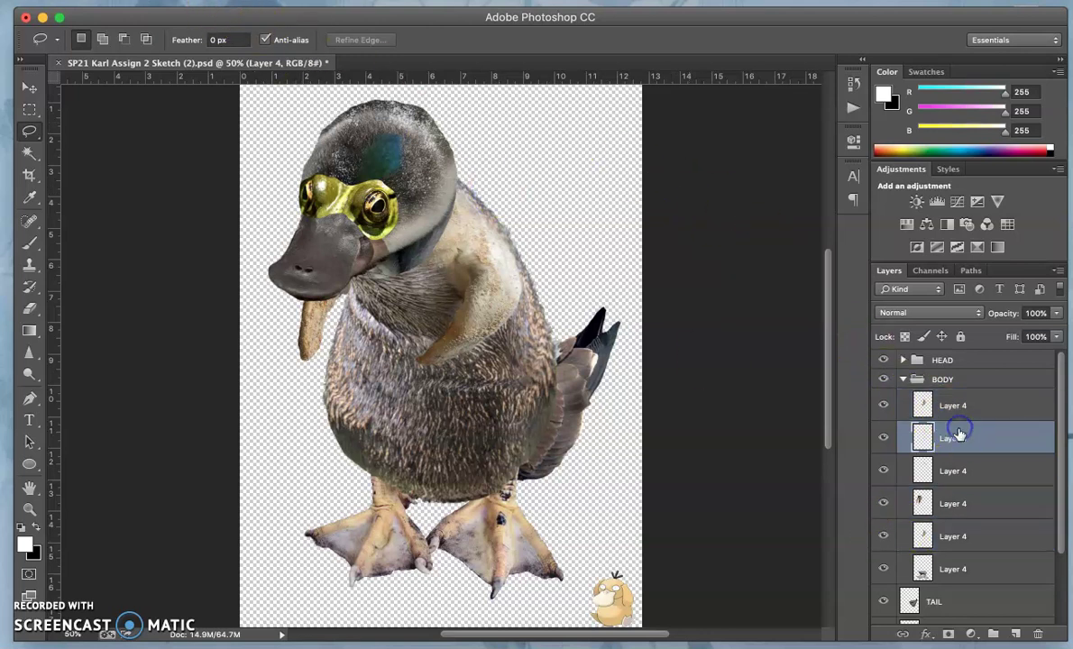
pyautogui.click(883, 470)
pyautogui.click(883, 469)
pyautogui.moveTo(959, 419); pyautogui.dragTo(960, 408)
pyautogui.keyDown('shift'); pyautogui.click(960, 407); pyautogui.keyUp('shift')
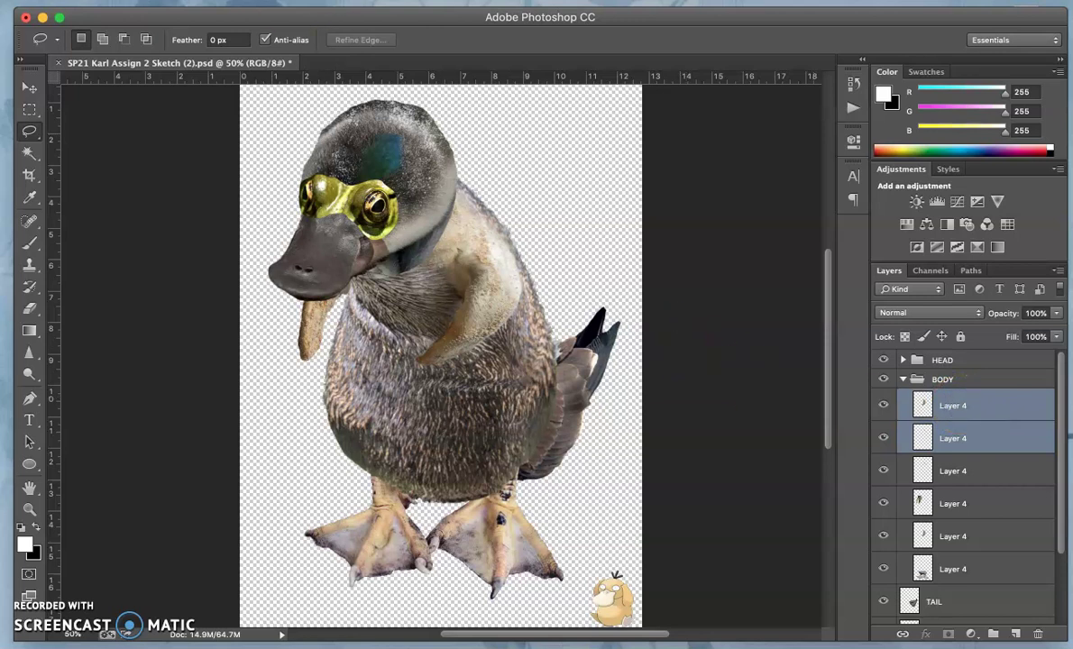
pyautogui.click(253, 1)
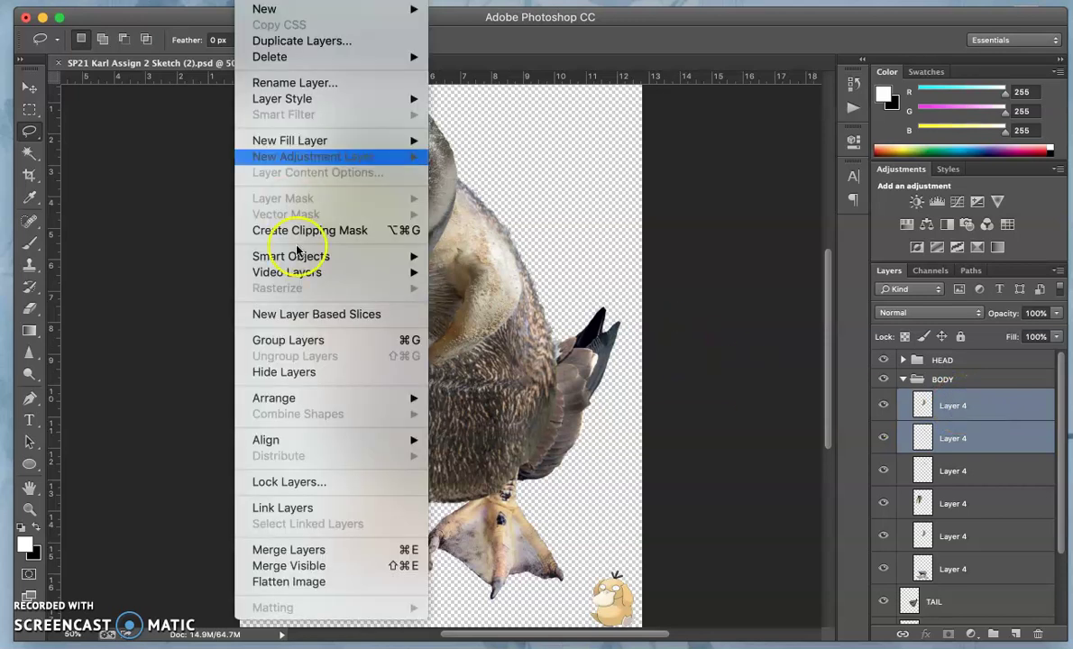
pyautogui.click(311, 552)
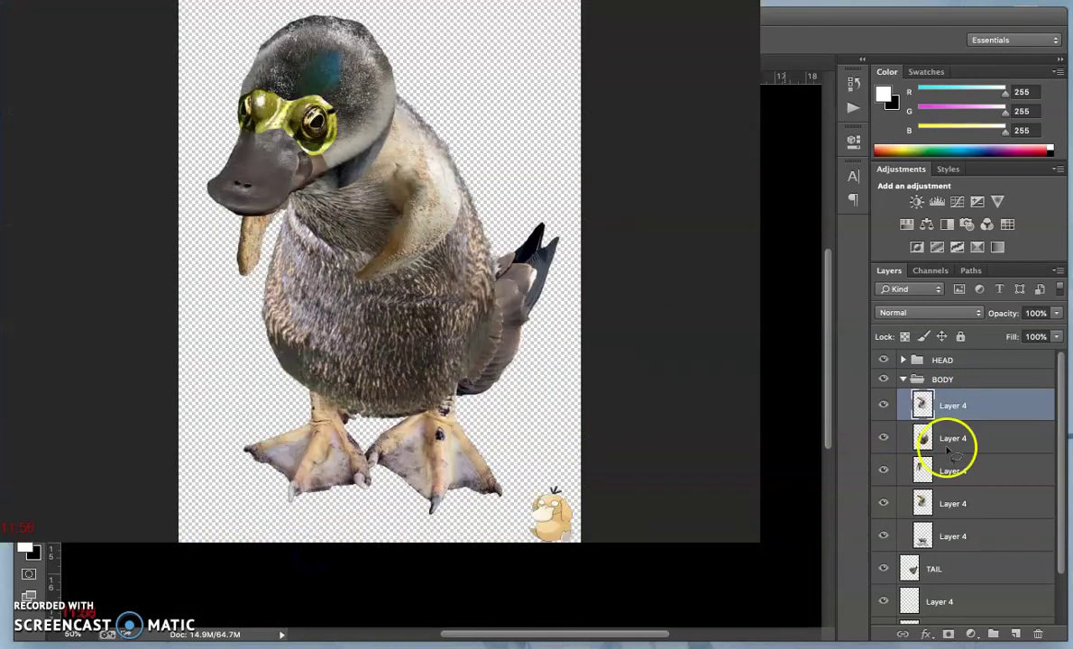
# Toggle the merged arm layer and the third and fourth BODY layers to examine what each contains.
pyautogui.click(884, 407)
pyautogui.click(884, 407)
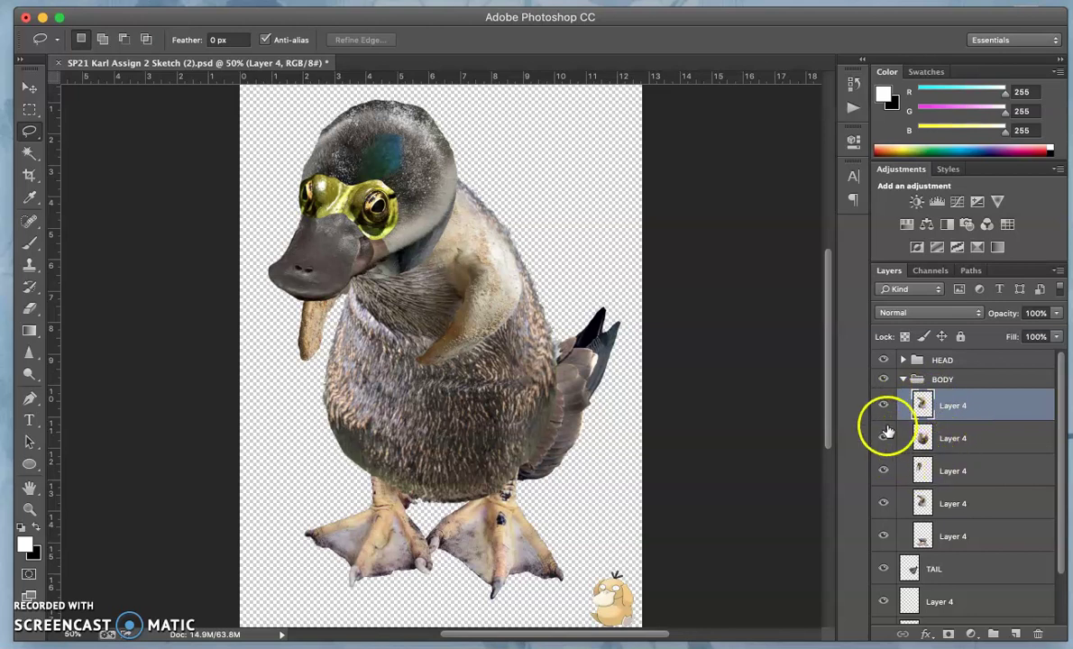
pyautogui.click(885, 408)
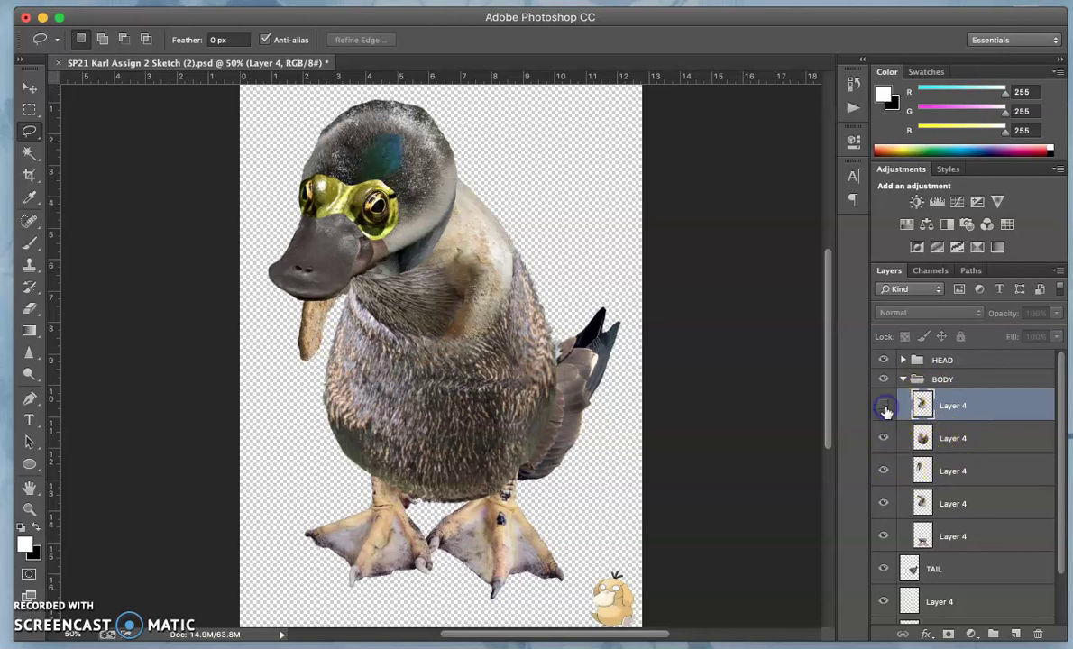
pyautogui.click(884, 471)
pyautogui.click(883, 506)
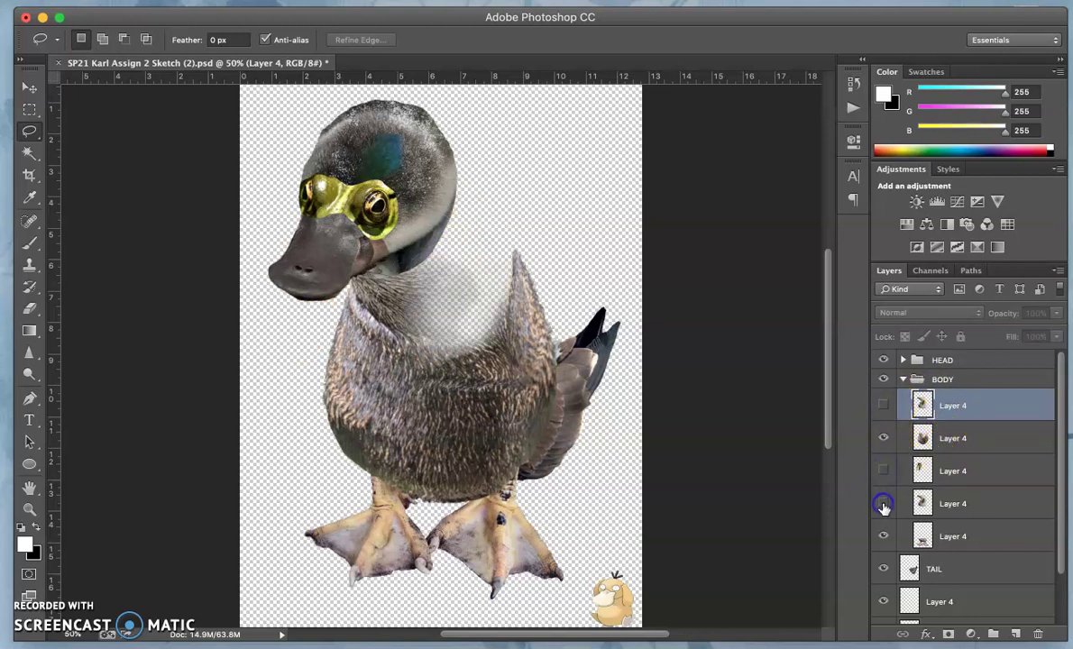
pyautogui.click(884, 505)
pyautogui.click(883, 471)
# Merge the third and fourth layers of the BODY group, show the top arm layer, and select the merged layer.
pyautogui.click(956, 470)
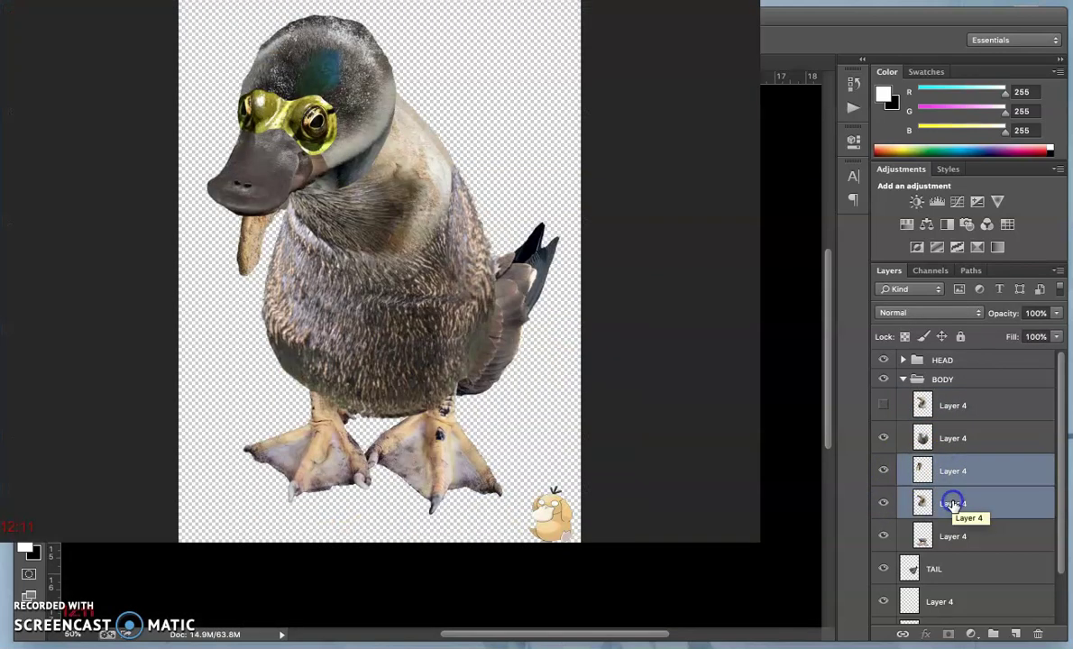
pyautogui.keyDown('shift'); pyautogui.click(948, 501); pyautogui.keyUp('shift')
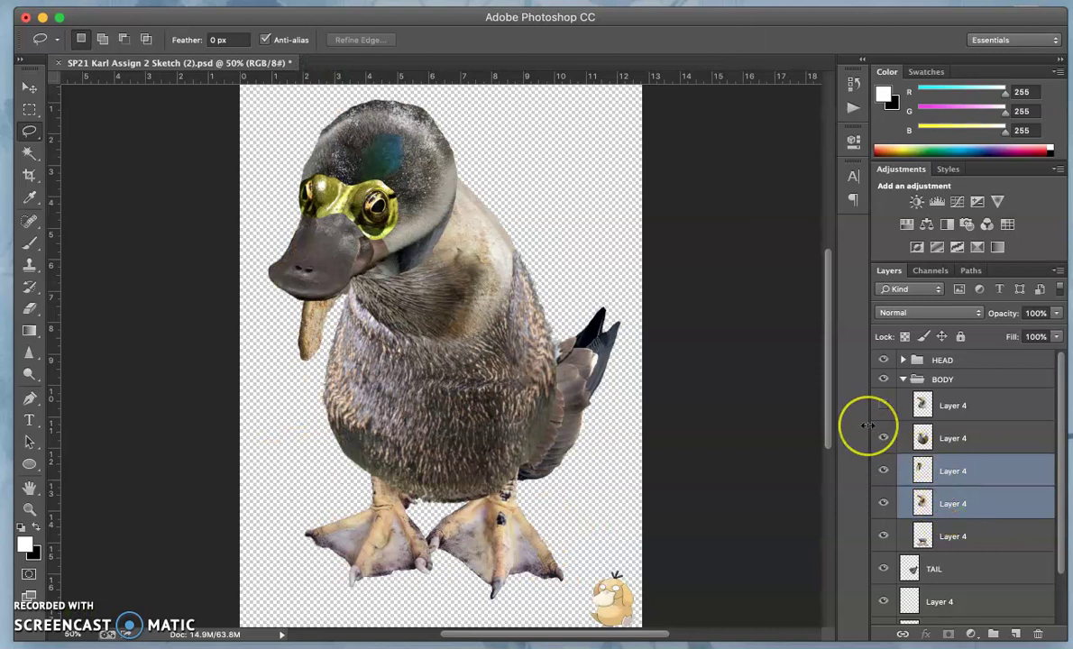
pyautogui.press('super+e')
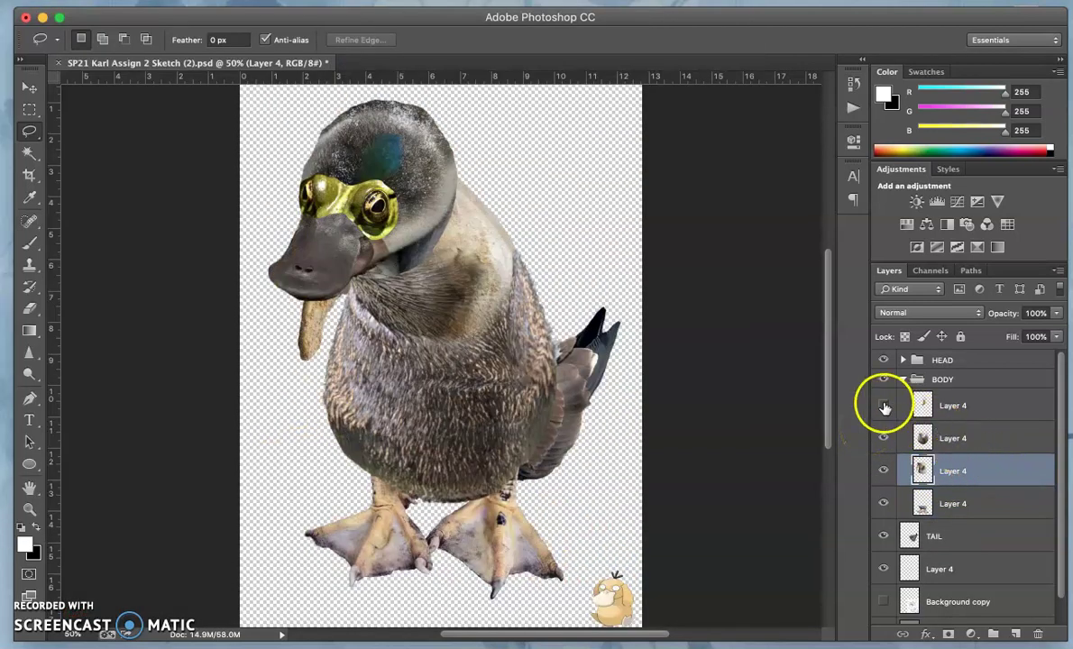
pyautogui.click(884, 406)
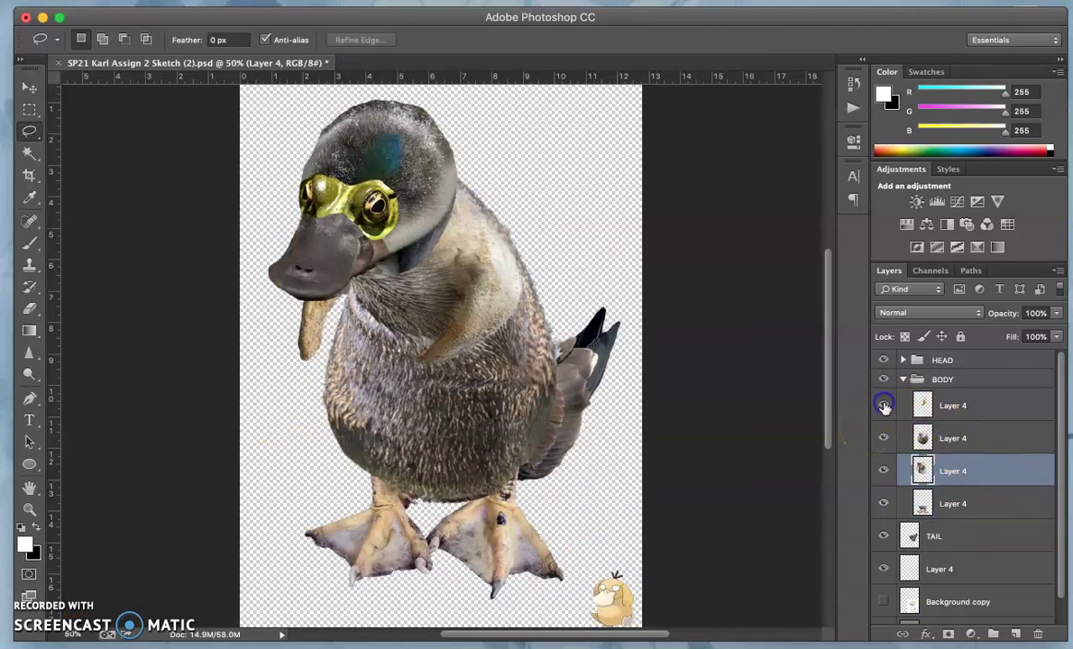
pyautogui.click(958, 408)
pyautogui.click(958, 471)
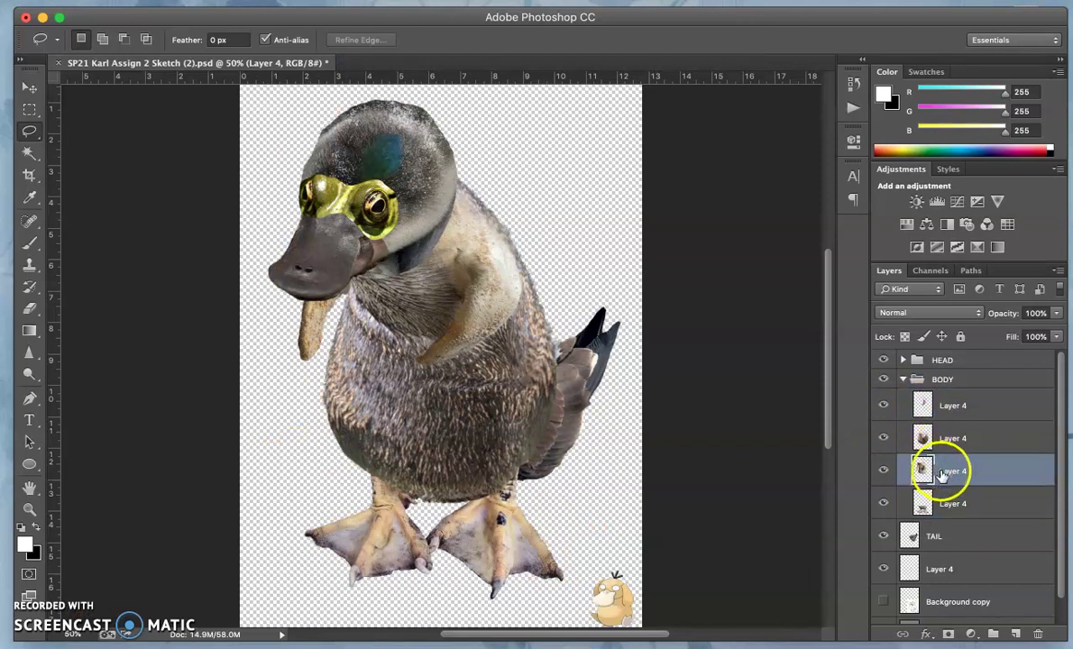
# Adjust the Levels of the merged third BODY layer, setting input black to 1 and midtones to 1.06, and lower the output white.
pyautogui.click(217, 0)
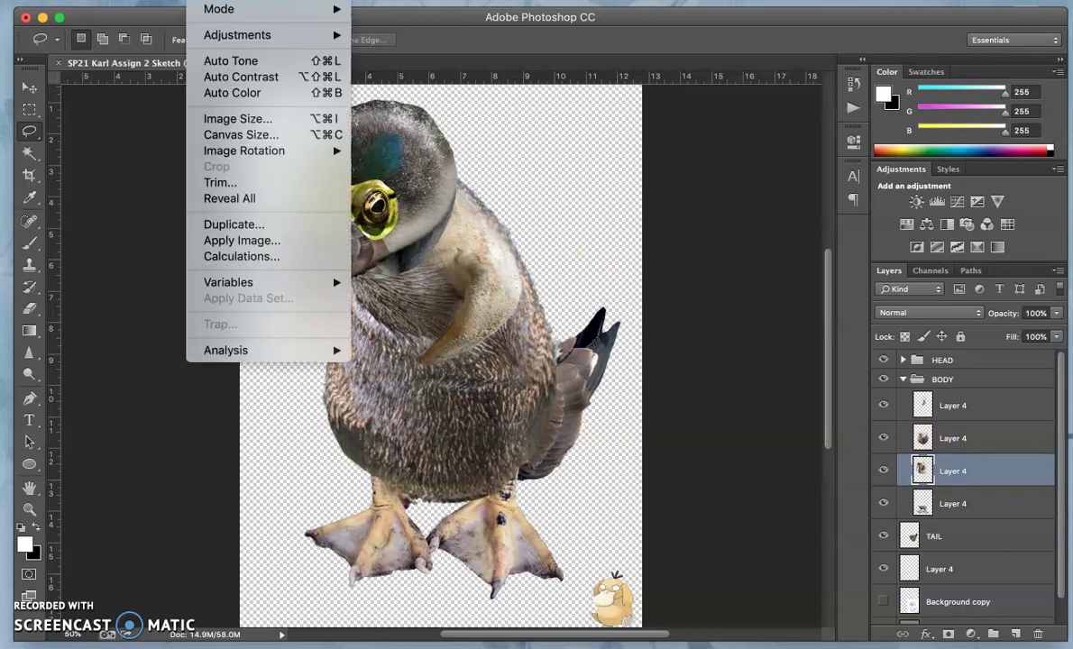
pyautogui.moveTo(221, 36)
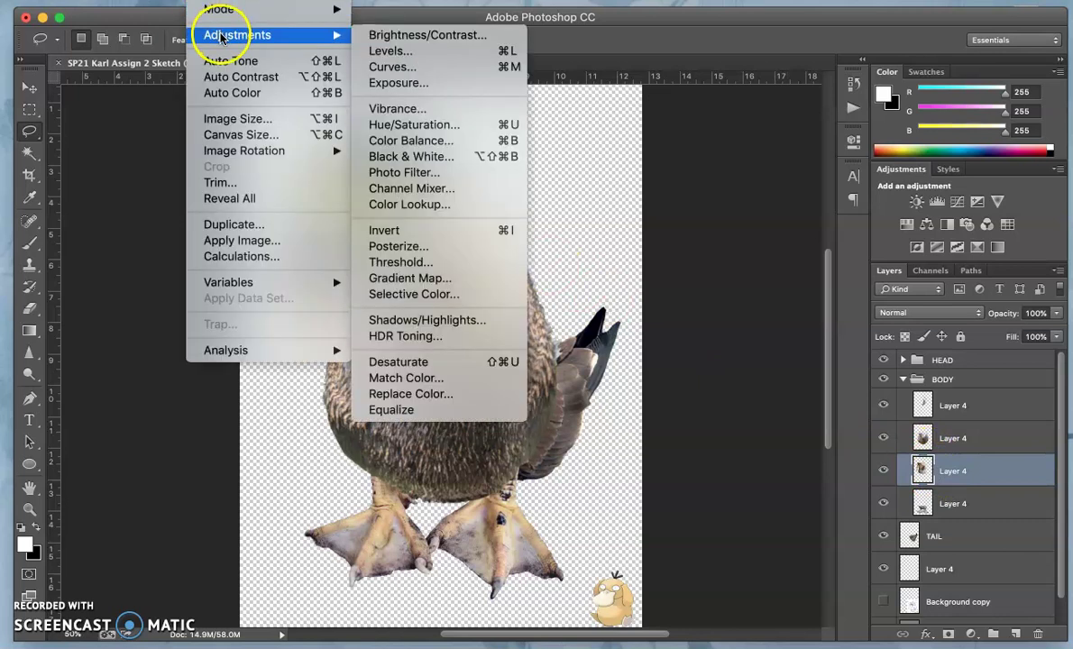
pyautogui.click(398, 52)
pyautogui.moveTo(786, 262)
pyautogui.mouseDown()
pyautogui.moveTo(756, 261)
pyautogui.moveTo(822, 262)
pyautogui.moveTo(780, 259)
pyautogui.mouseUp()
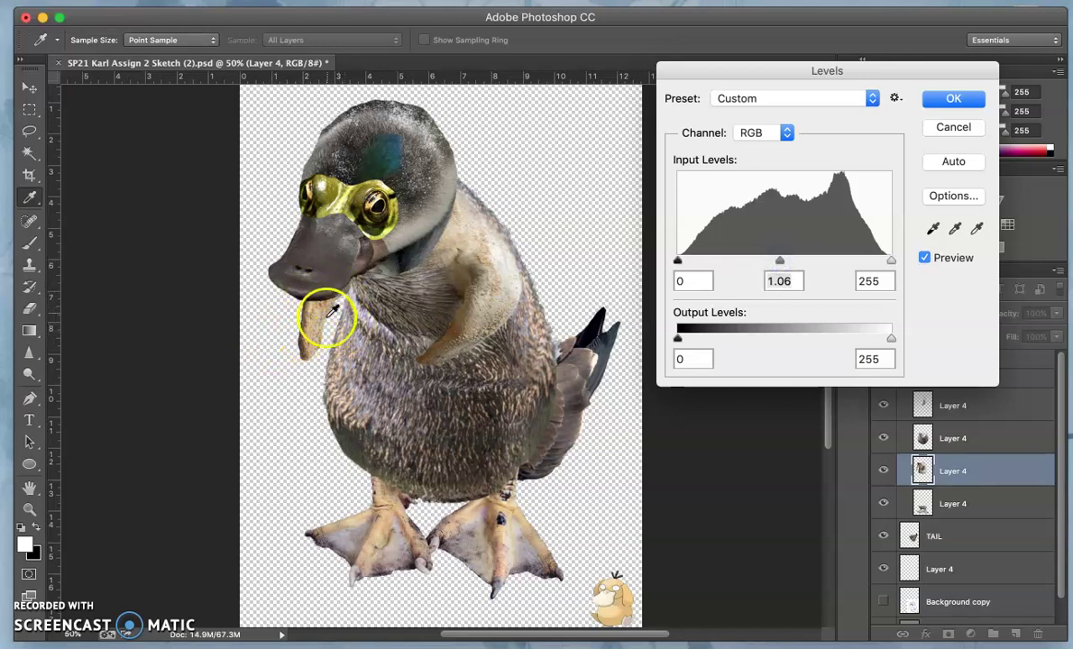
pyautogui.moveTo(678, 260); pyautogui.dragTo(679, 262)
pyautogui.moveTo(891, 340); pyautogui.dragTo(861, 338)
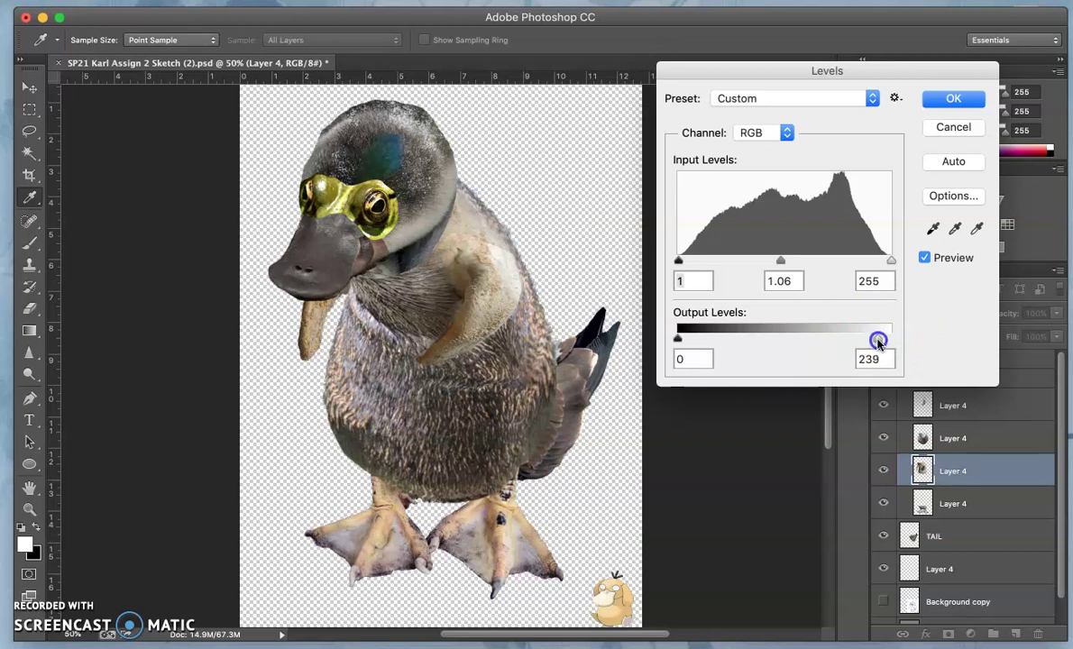
pyautogui.click(940, 106)
# Set the Color Balance midtones of the third BODY layer to -13 cyan/red, 0 magenta/green and -15 yellow/blue.
pyautogui.click(206, 2)
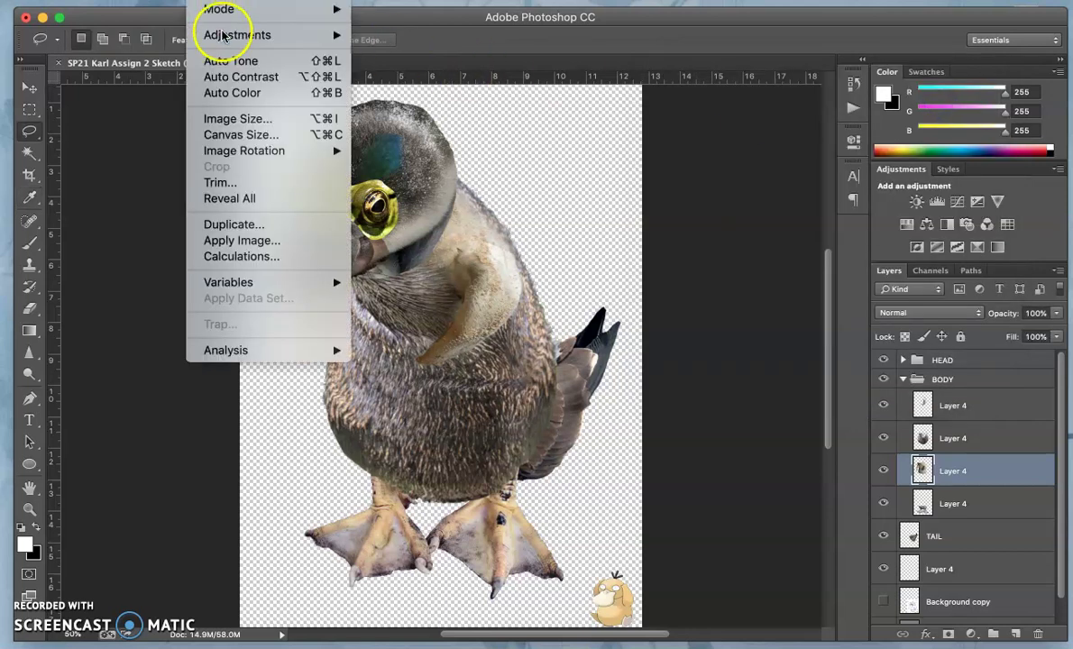
pyautogui.moveTo(306, 35)
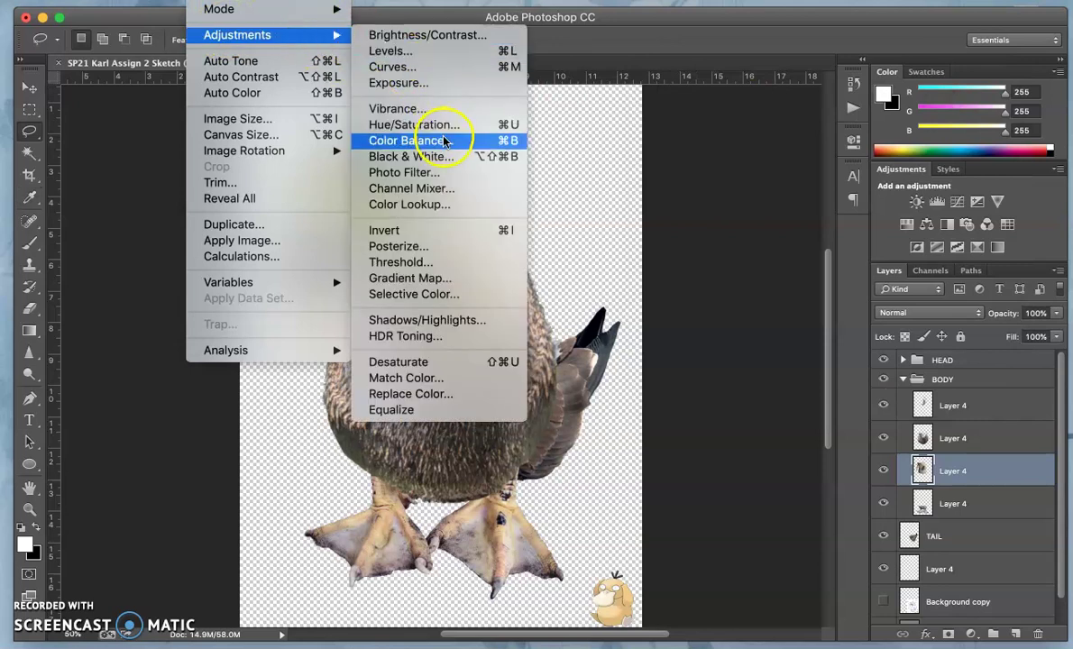
pyautogui.click(444, 141)
pyautogui.moveTo(746, 231); pyautogui.dragTo(757, 186)
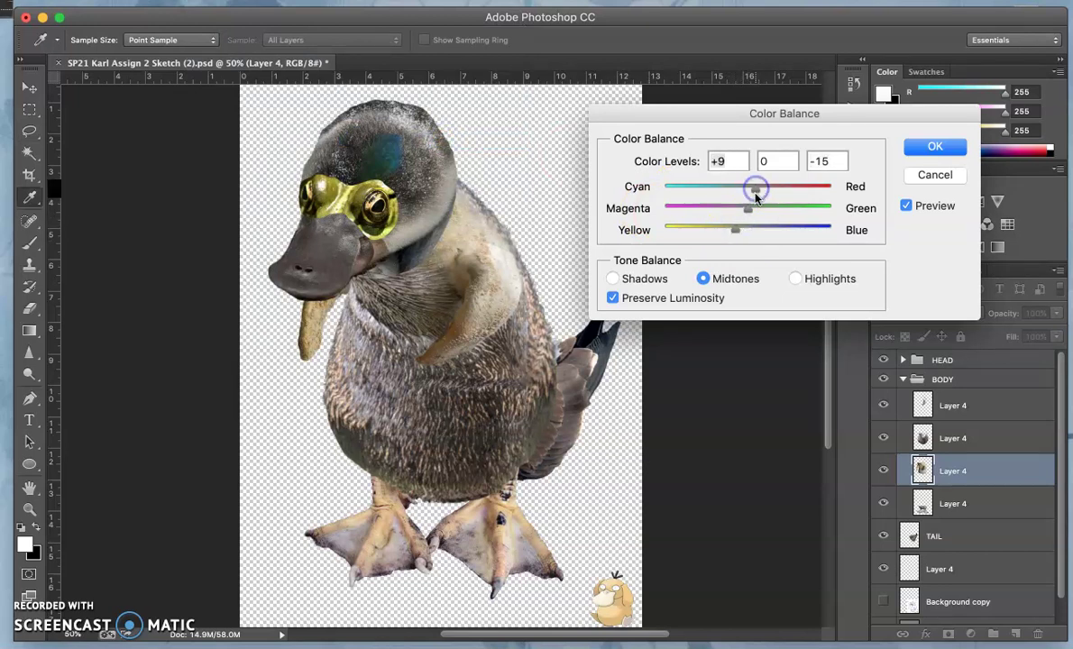
pyautogui.click(793, 279)
pyautogui.click(748, 187)
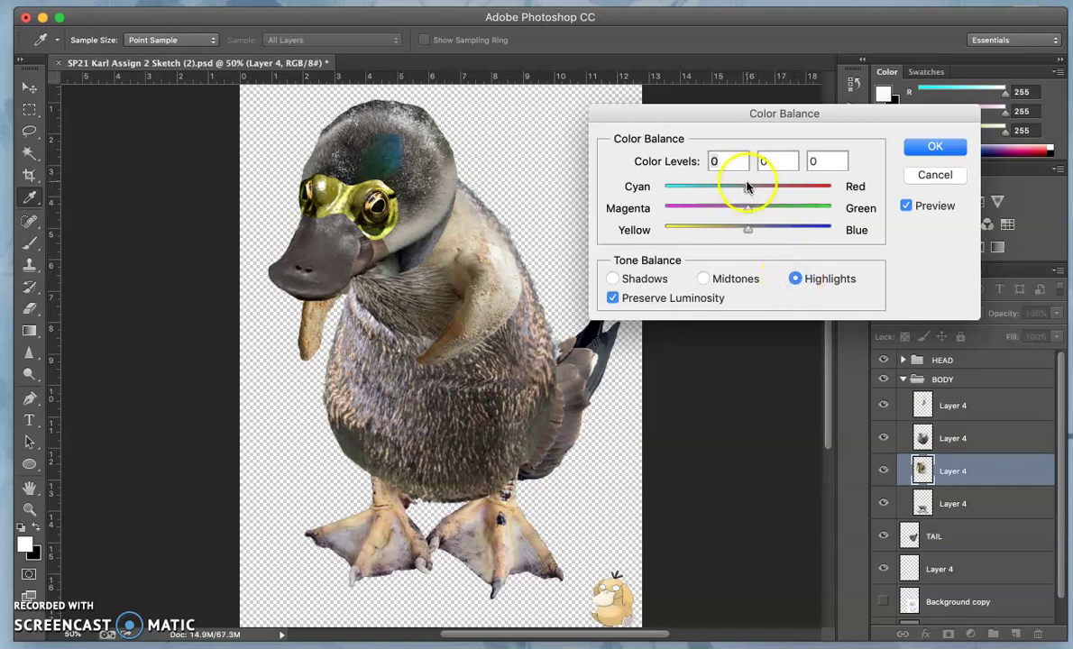
pyautogui.click(703, 280)
pyautogui.click(752, 192)
pyautogui.moveTo(751, 192); pyautogui.dragTo(737, 194)
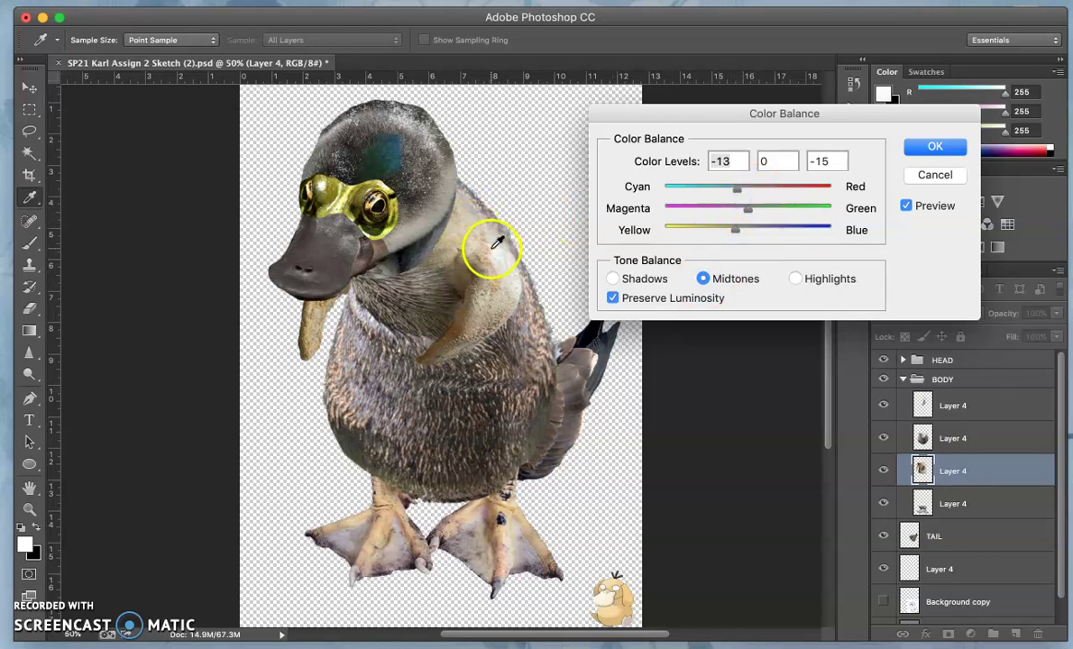
pyautogui.moveTo(733, 230); pyautogui.dragTo(744, 230)
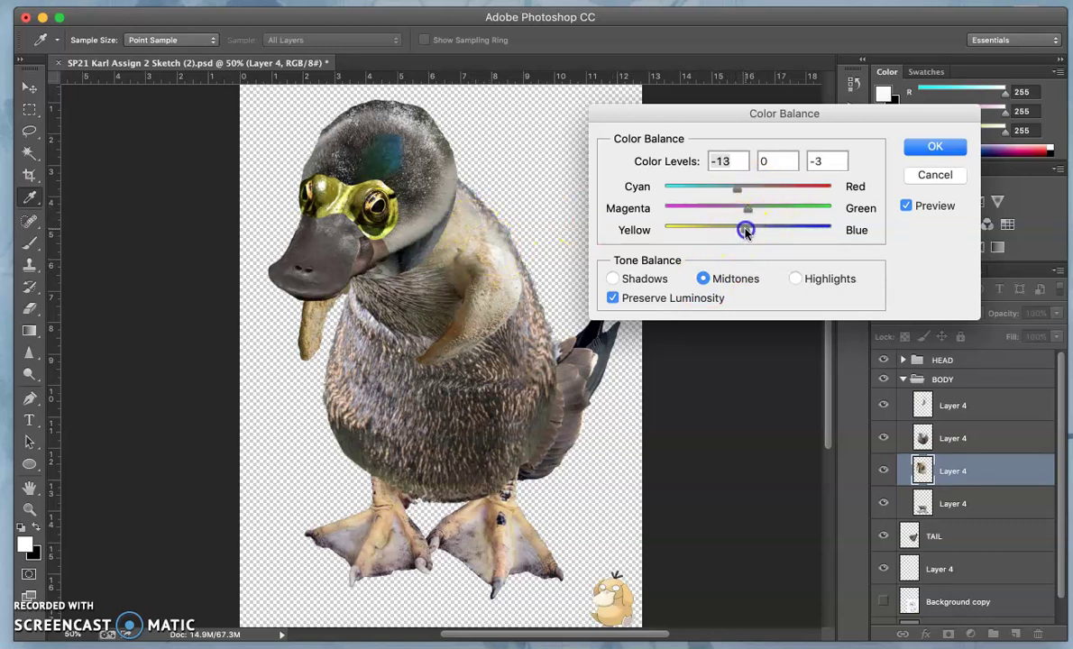
pyautogui.click(736, 231)
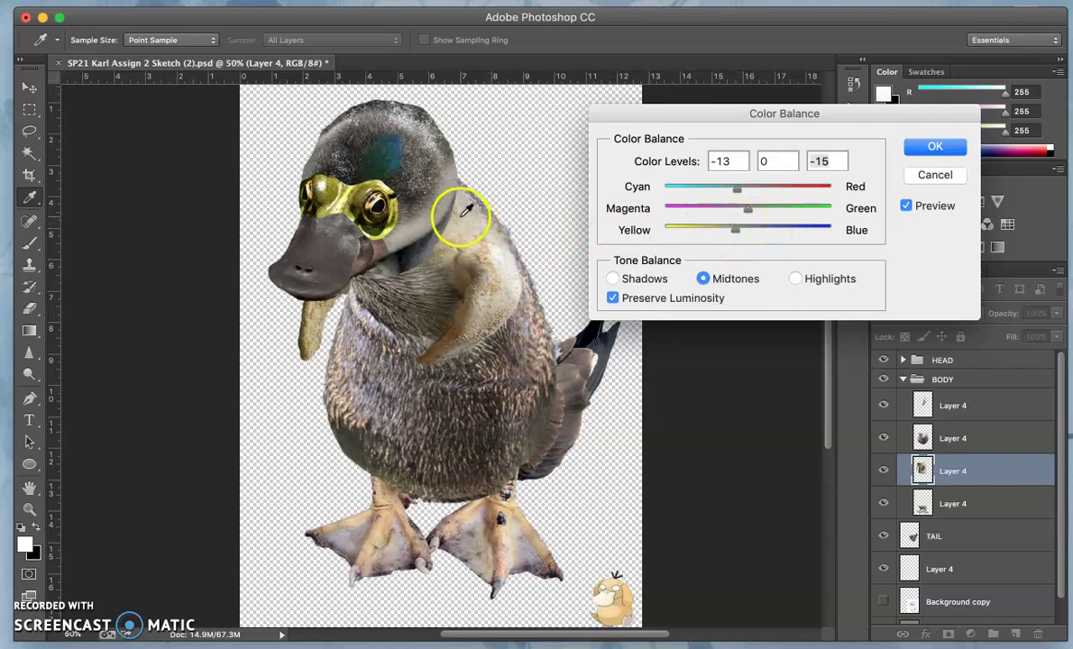
# Set the Color Balance shadows of the third BODY layer to -22, 0, +15 and apply the adjustment.
pyautogui.click(795, 278)
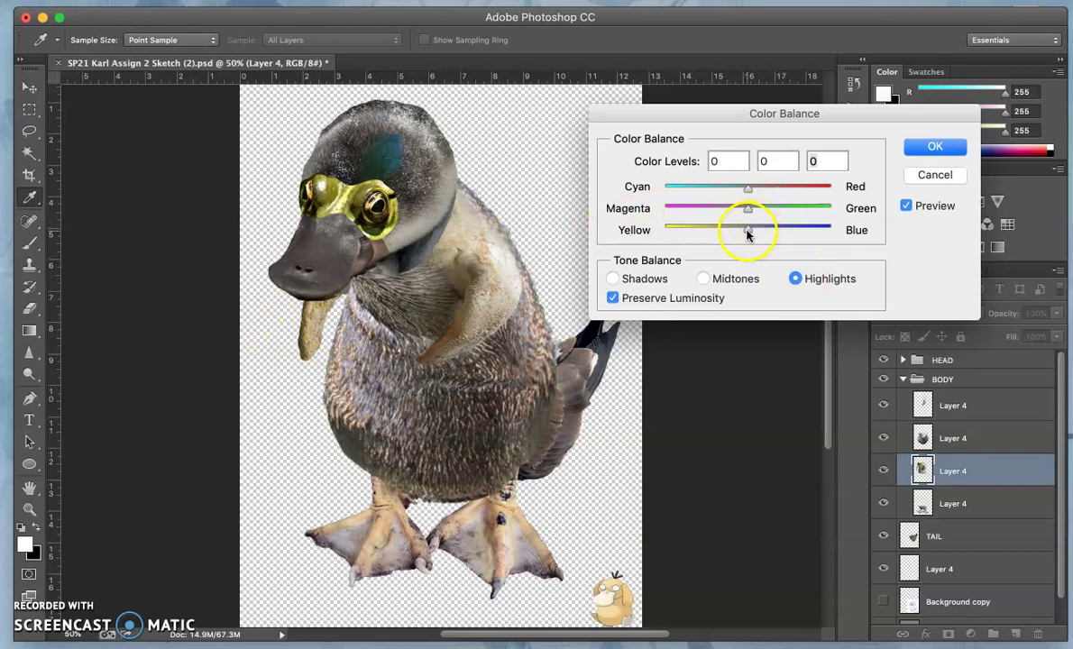
pyautogui.click(748, 187)
pyautogui.moveTo(747, 189)
pyautogui.mouseDown()
pyautogui.moveTo(732, 189)
pyautogui.moveTo(747, 189)
pyautogui.mouseUp()
pyautogui.click(612, 279)
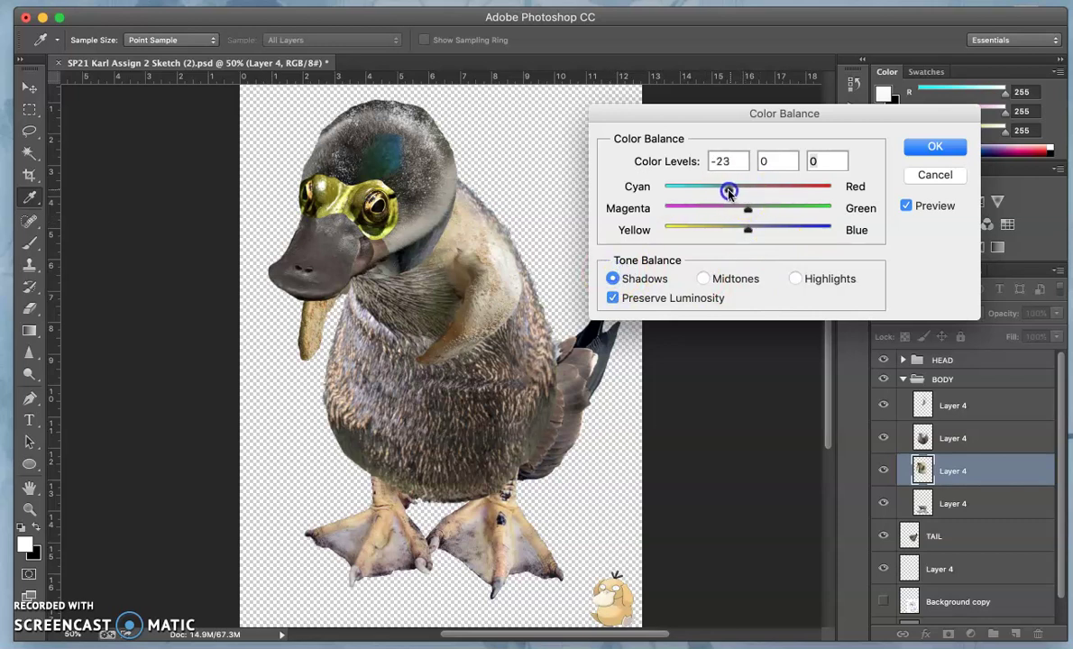
pyautogui.click(749, 230)
pyautogui.moveTo(764, 230); pyautogui.dragTo(760, 230)
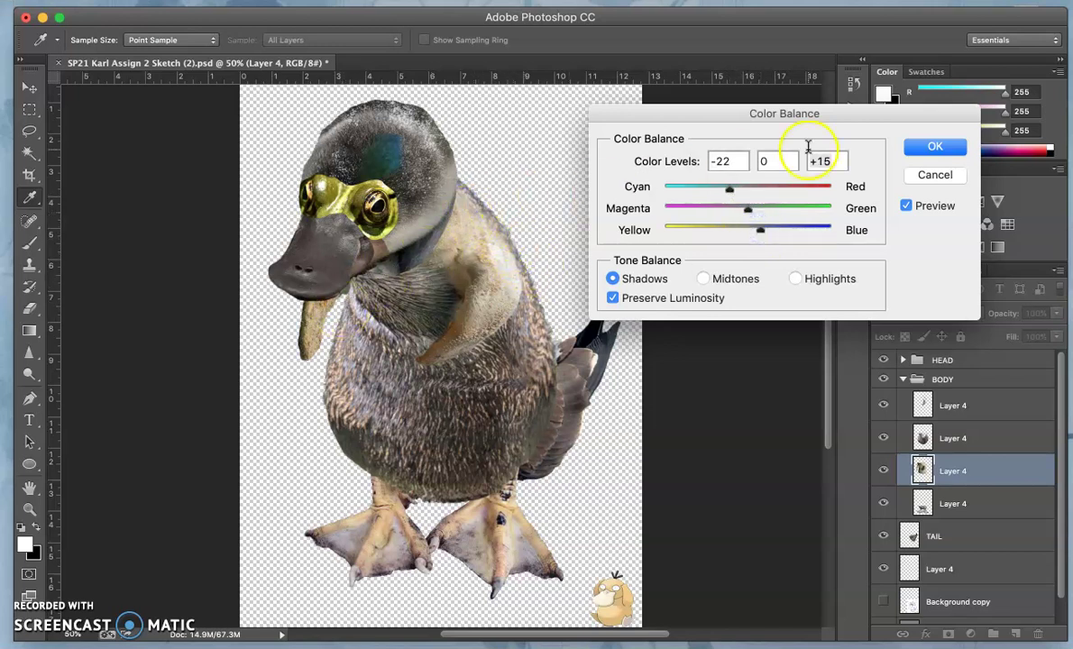
pyautogui.click(931, 147)
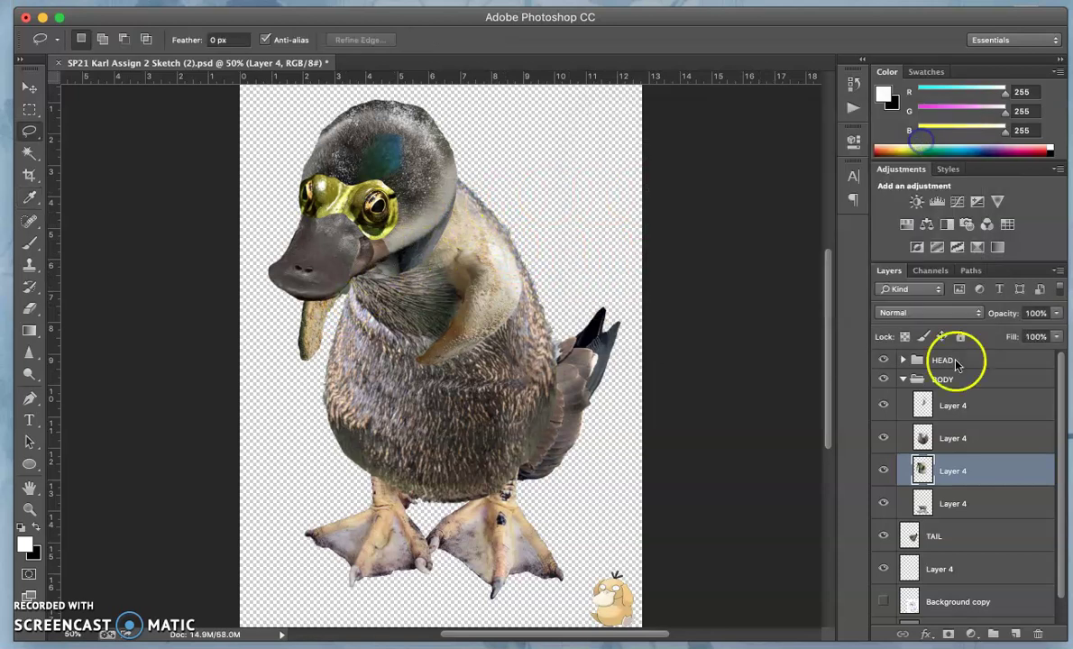
# Toggle the visibility of the third BODY layer and the top arm layer to compare their color with the rest of the body.
pyautogui.click(883, 471)
pyautogui.click(884, 471)
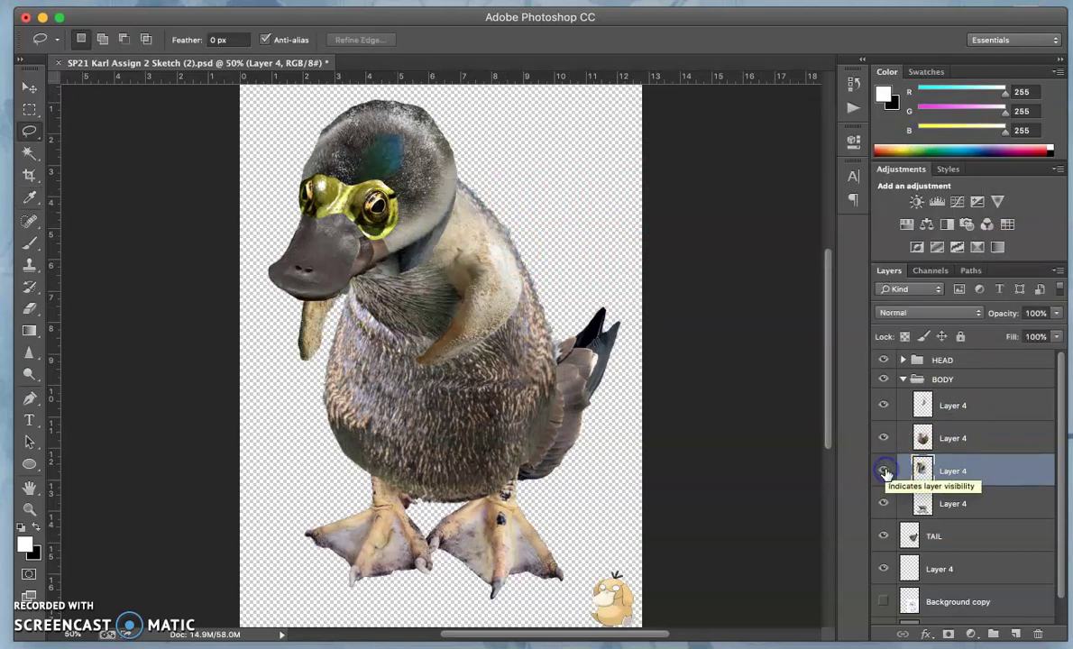
pyautogui.click(884, 471)
pyautogui.click(884, 471)
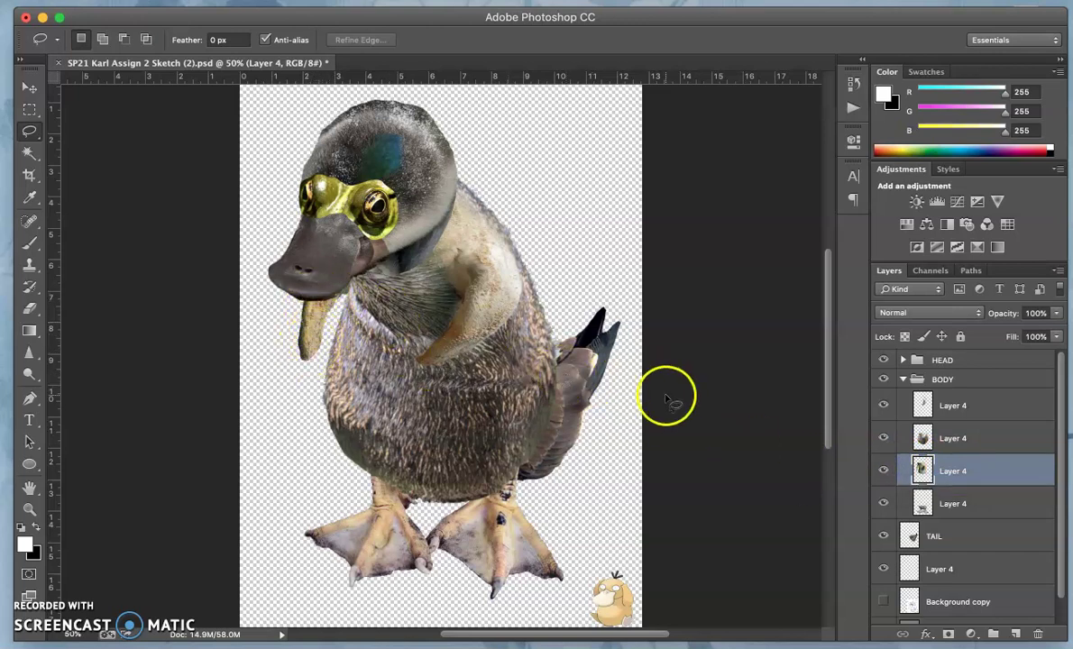
pyautogui.click(883, 406)
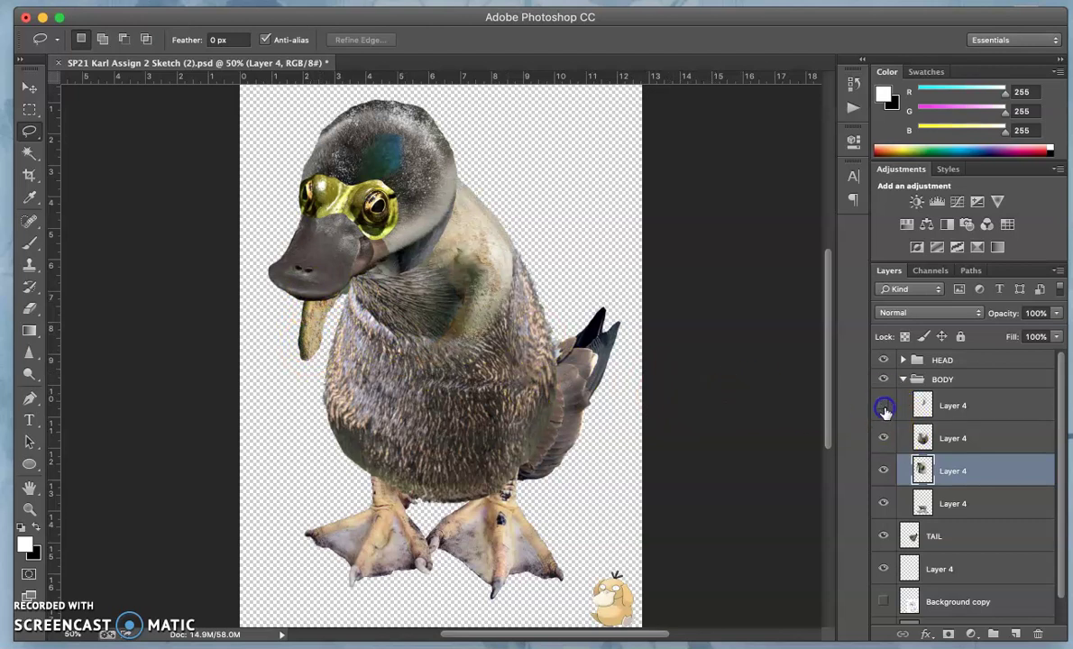
pyautogui.click(884, 406)
pyautogui.click(884, 406)
pyautogui.click(884, 407)
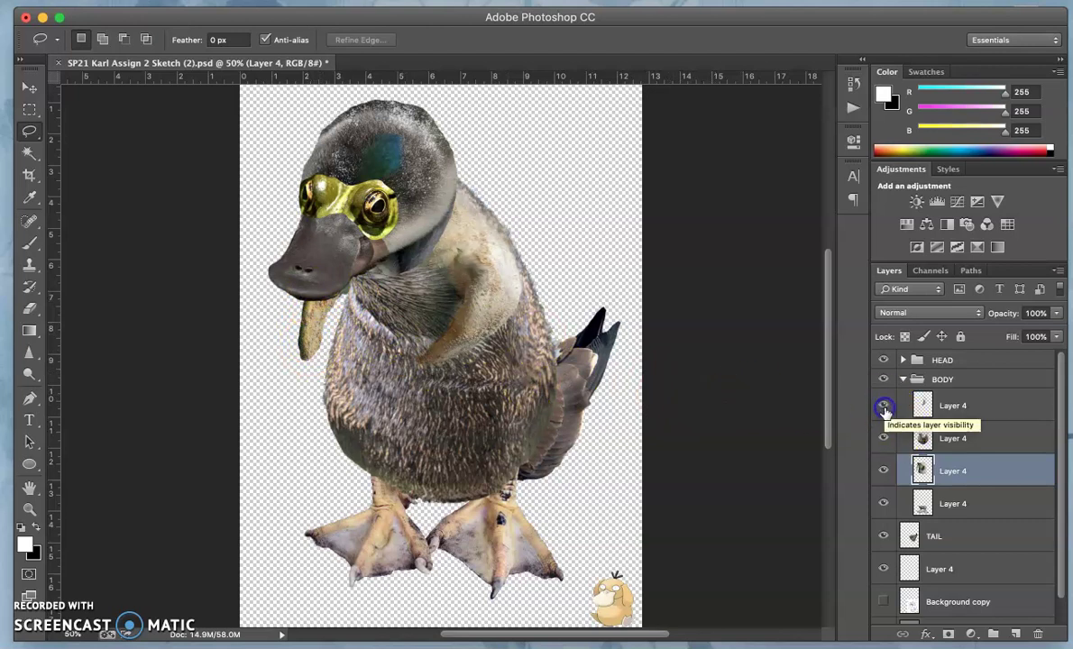
pyautogui.click(466, 334)
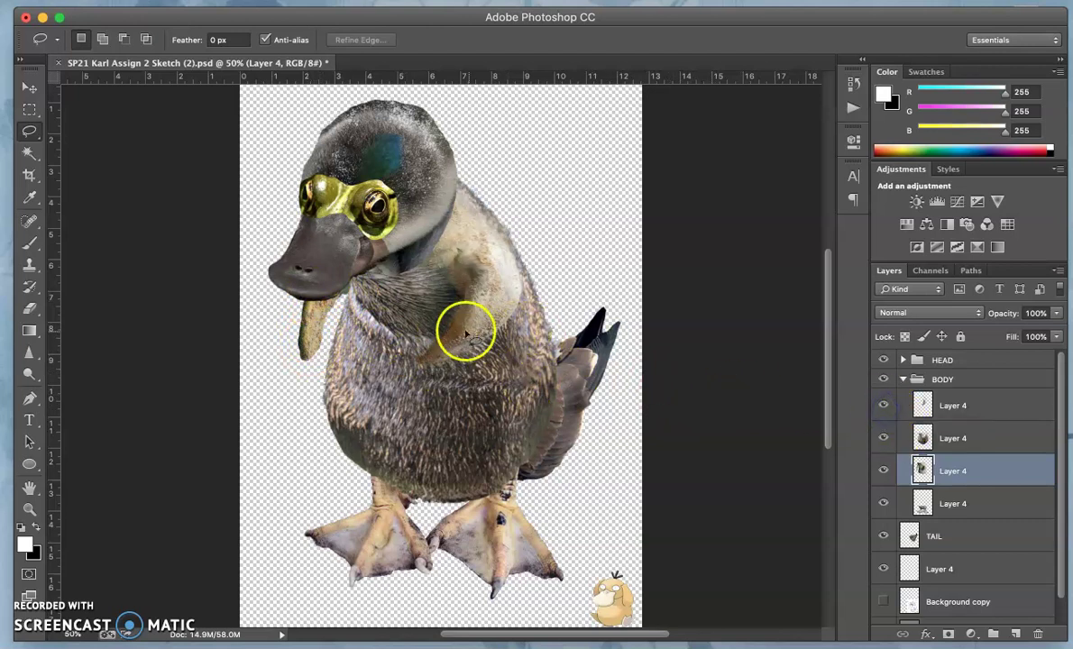
# Adjust the Levels of the top arm layer in the BODY group, with midtones at 1.06 and output white at 241.
pyautogui.click(954, 407)
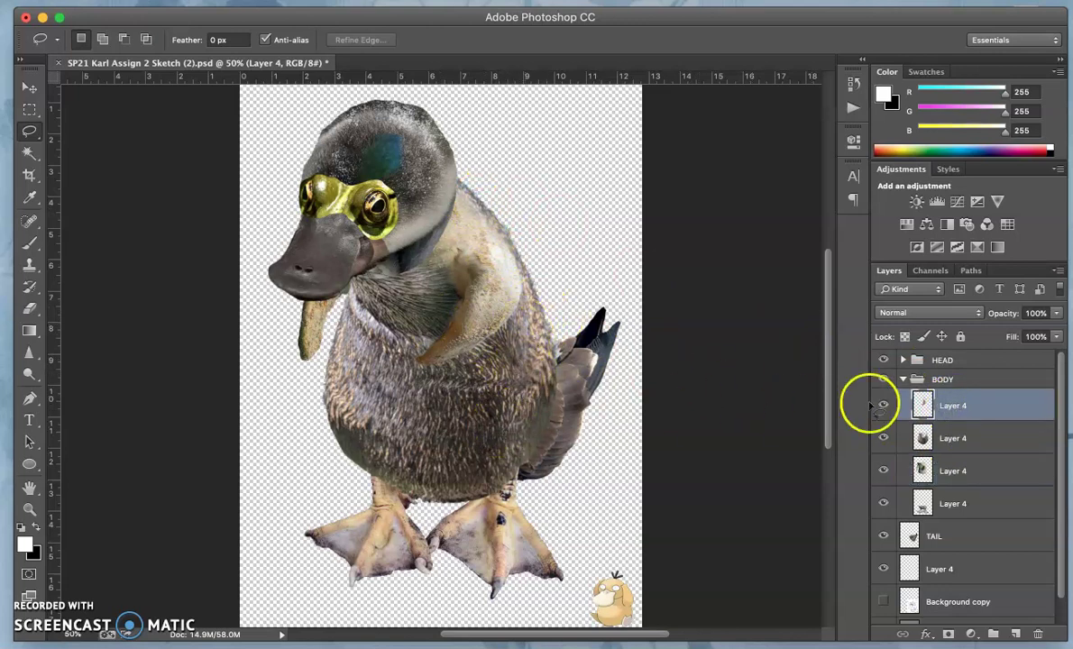
pyautogui.click(884, 438)
pyautogui.click(885, 438)
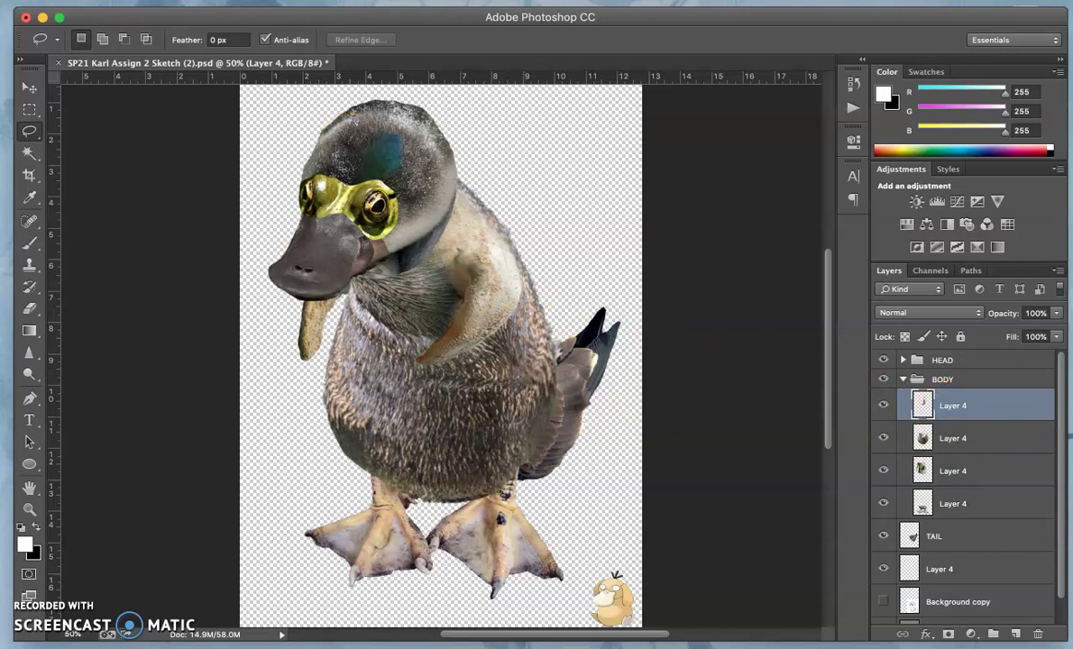
pyautogui.click(207, 2)
pyautogui.moveTo(240, 34)
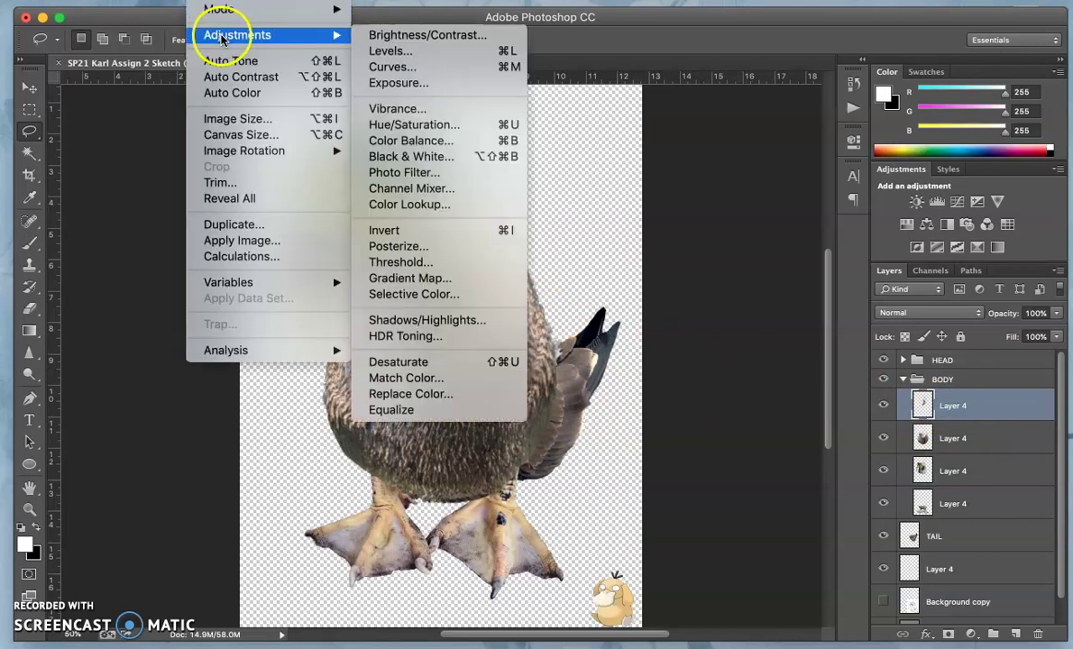
pyautogui.click(404, 52)
pyautogui.moveTo(784, 267)
pyautogui.mouseDown()
pyautogui.moveTo(785, 256)
pyautogui.moveTo(768, 260)
pyautogui.mouseUp()
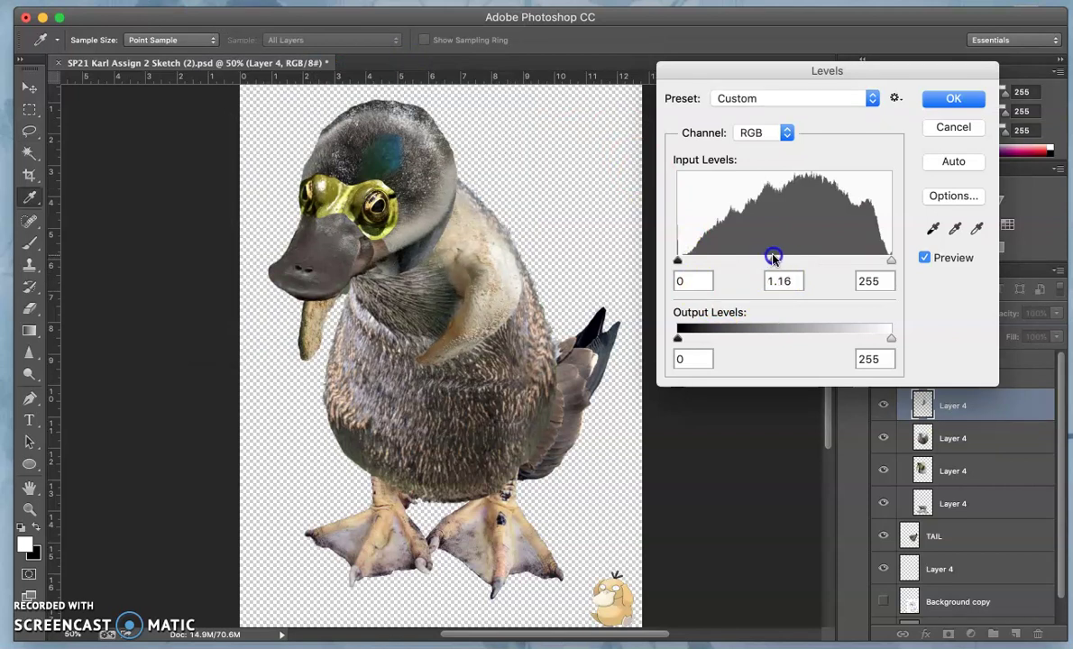
pyautogui.moveTo(773, 259); pyautogui.dragTo(775, 261)
pyautogui.click(776, 262)
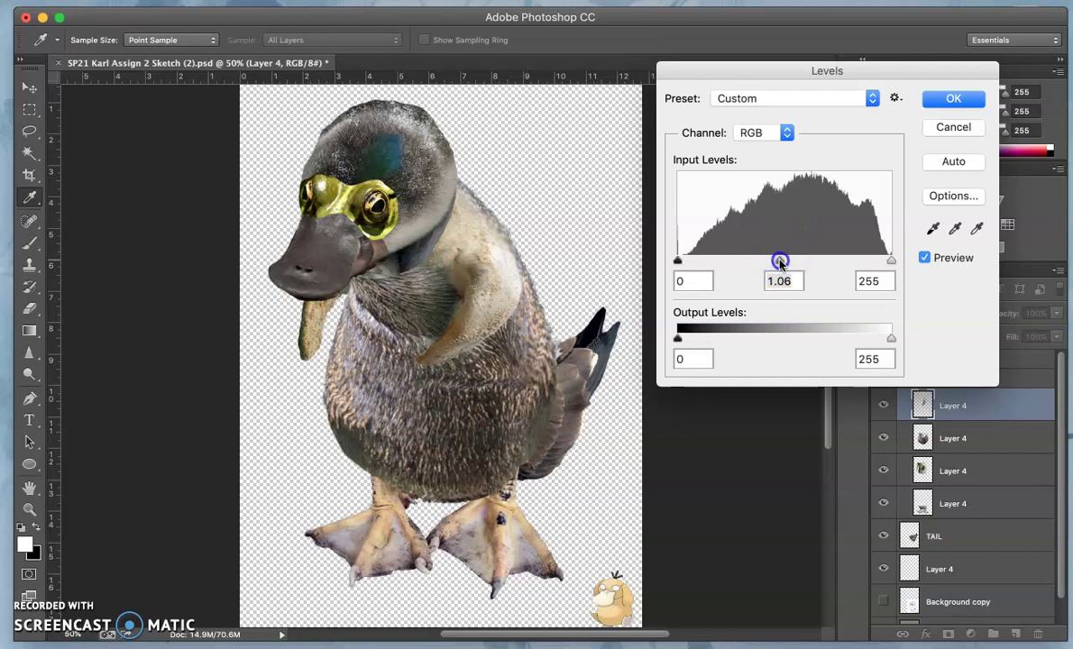
pyautogui.moveTo(890, 339); pyautogui.dragTo(880, 339)
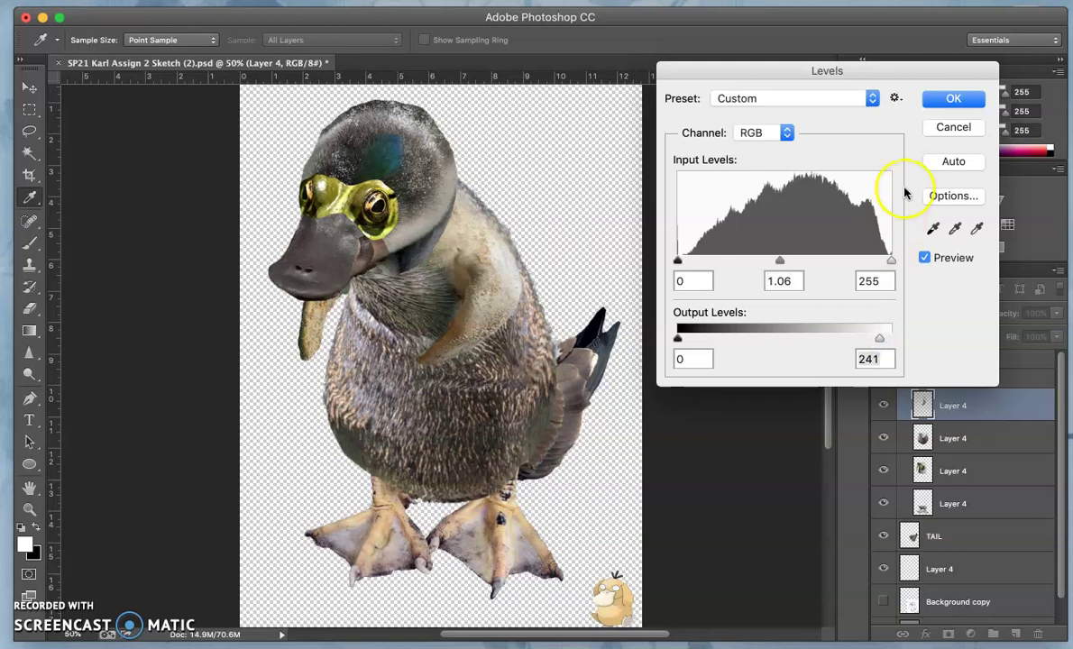
pyautogui.click(952, 102)
pyautogui.press('l')
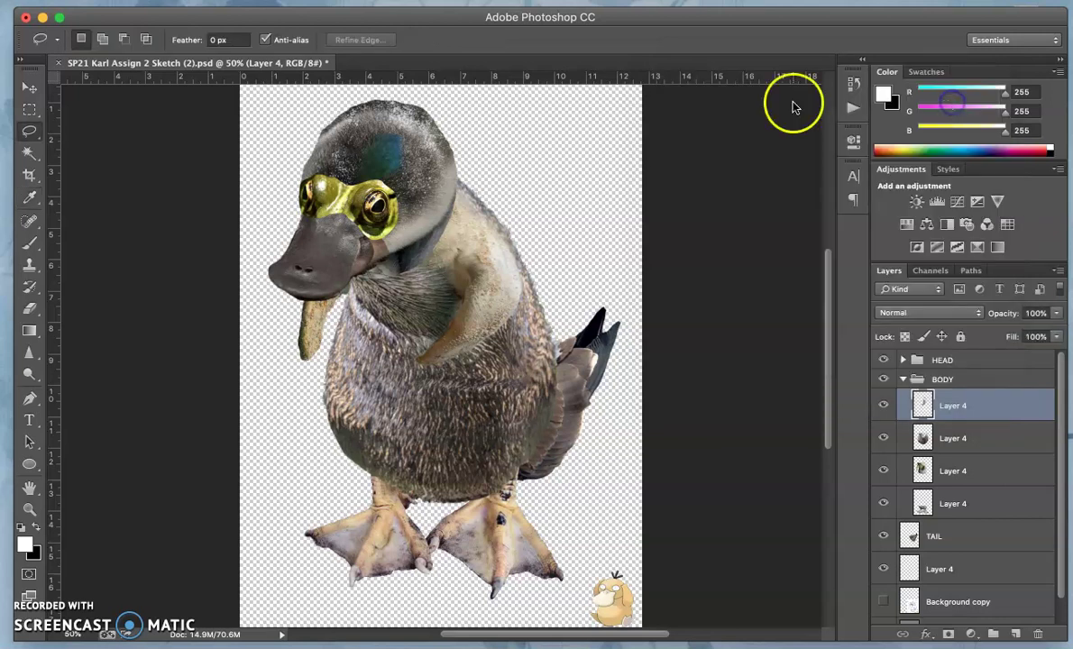
# Brighten the top arm layer again with a second Levels adjustment, setting midtones to 1.06.
pyautogui.click(209, 1)
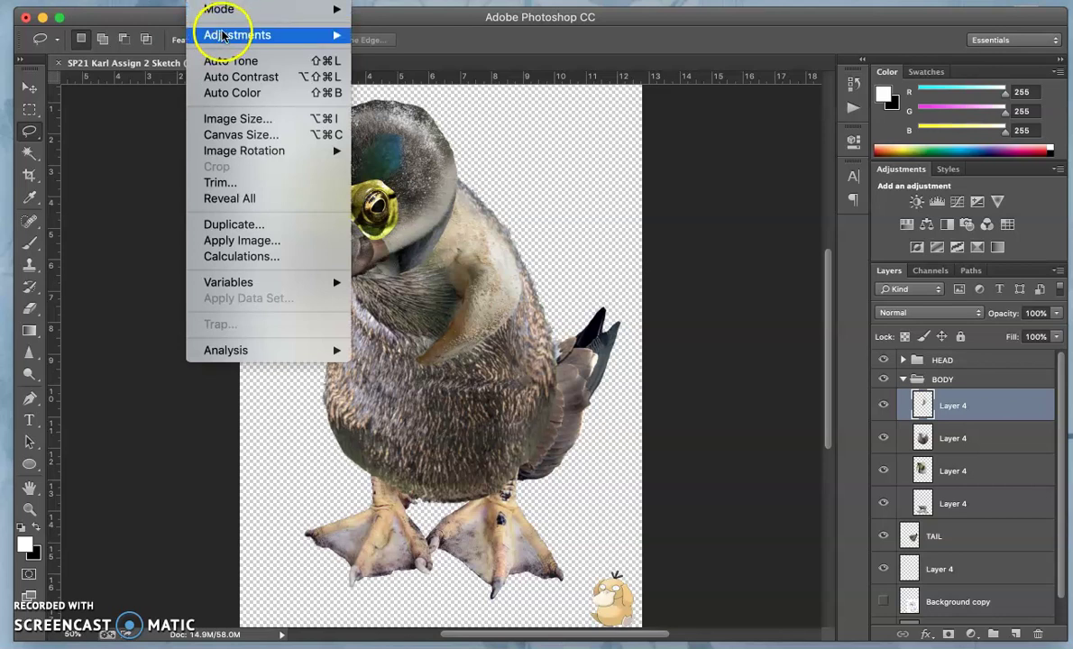
pyautogui.moveTo(240, 34)
pyautogui.click(388, 51)
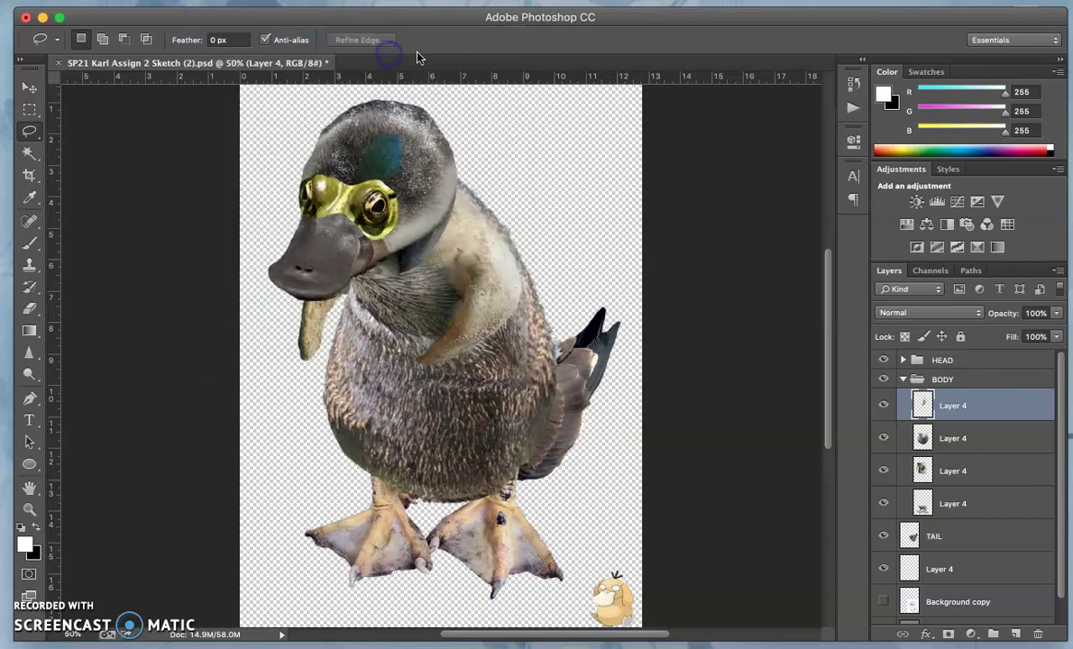
pyautogui.moveTo(781, 263); pyautogui.dragTo(776, 262)
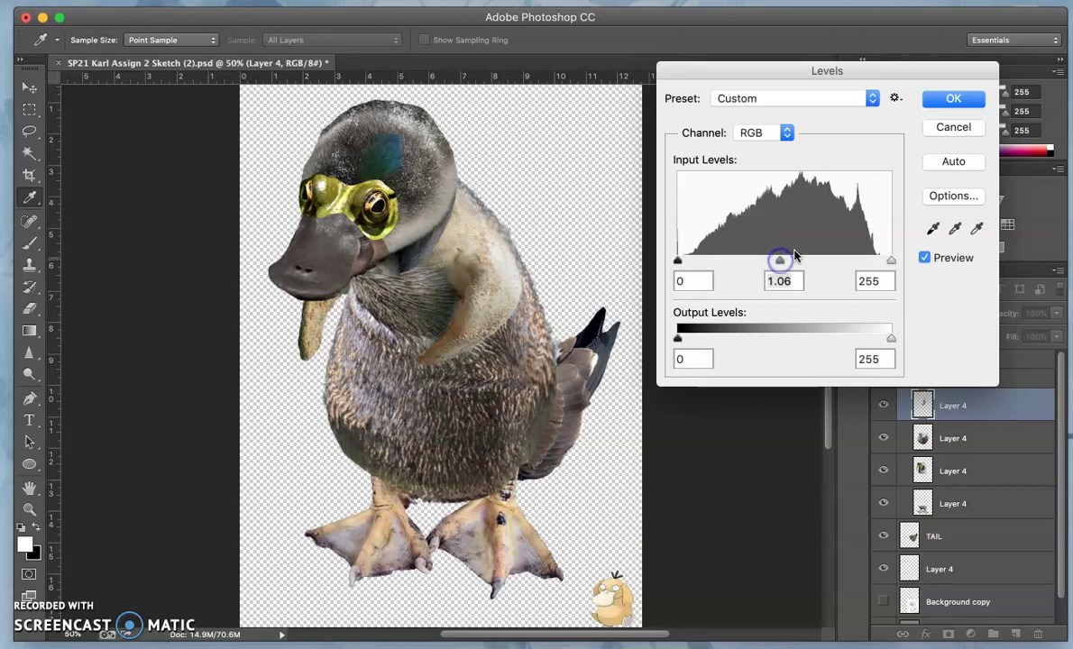
pyautogui.click(961, 97)
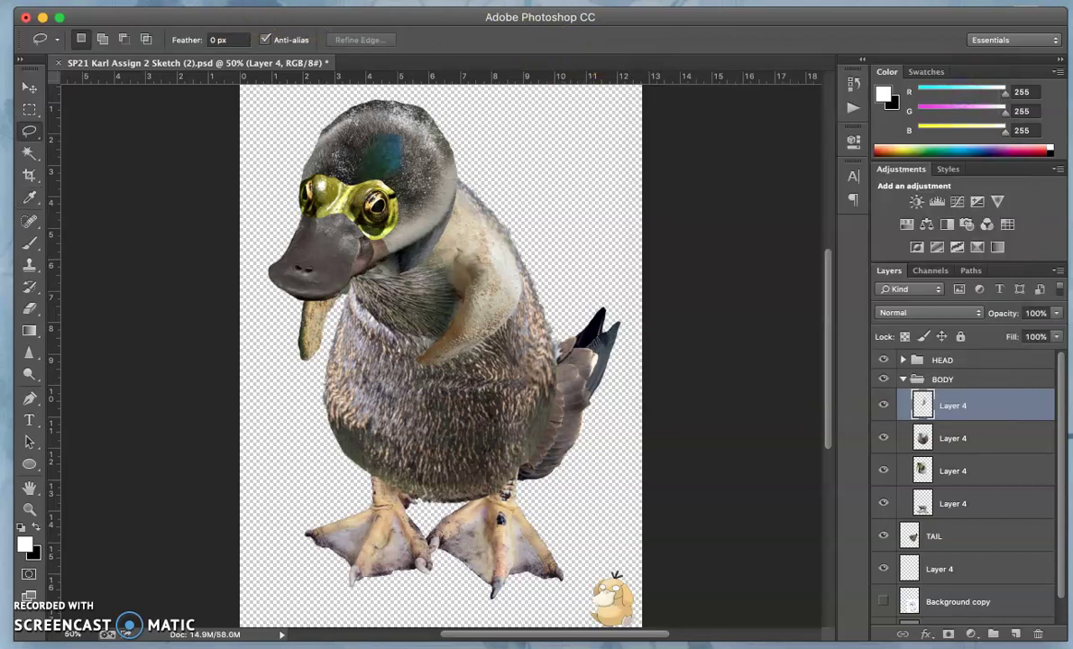
# Set the Color Balance midtones of the top arm layer to -10 cyan/red, 0 magenta/green and -12 yellow/blue.
pyautogui.click(243, 1)
pyautogui.moveTo(308, 40)
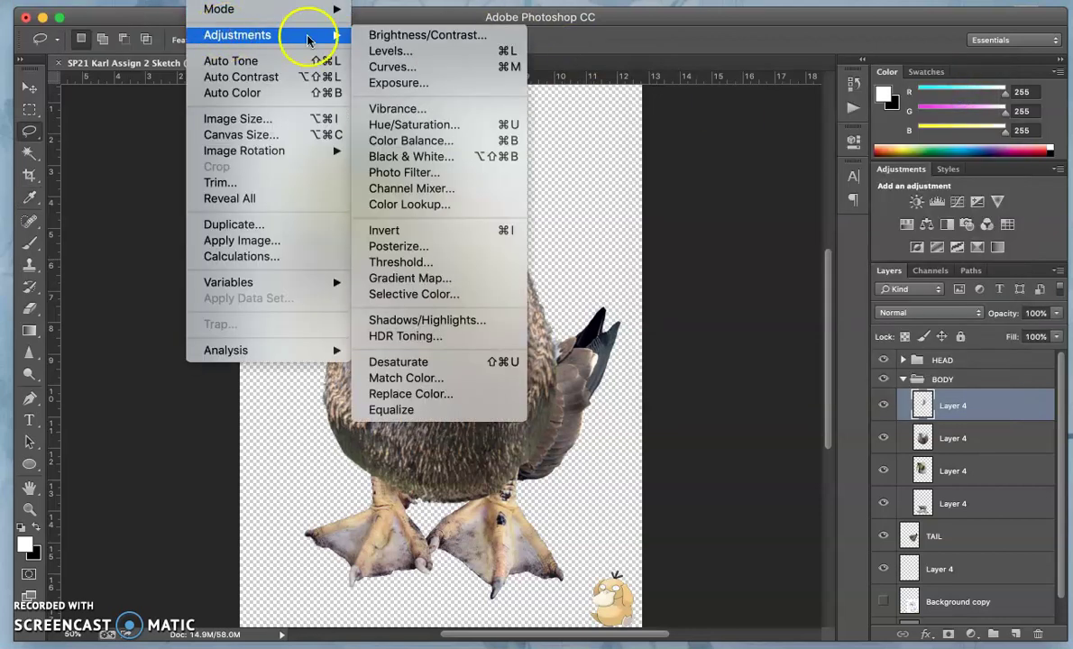
pyautogui.click(428, 141)
pyautogui.moveTo(747, 186); pyautogui.dragTo(741, 187)
pyautogui.moveTo(748, 230); pyautogui.dragTo(746, 231)
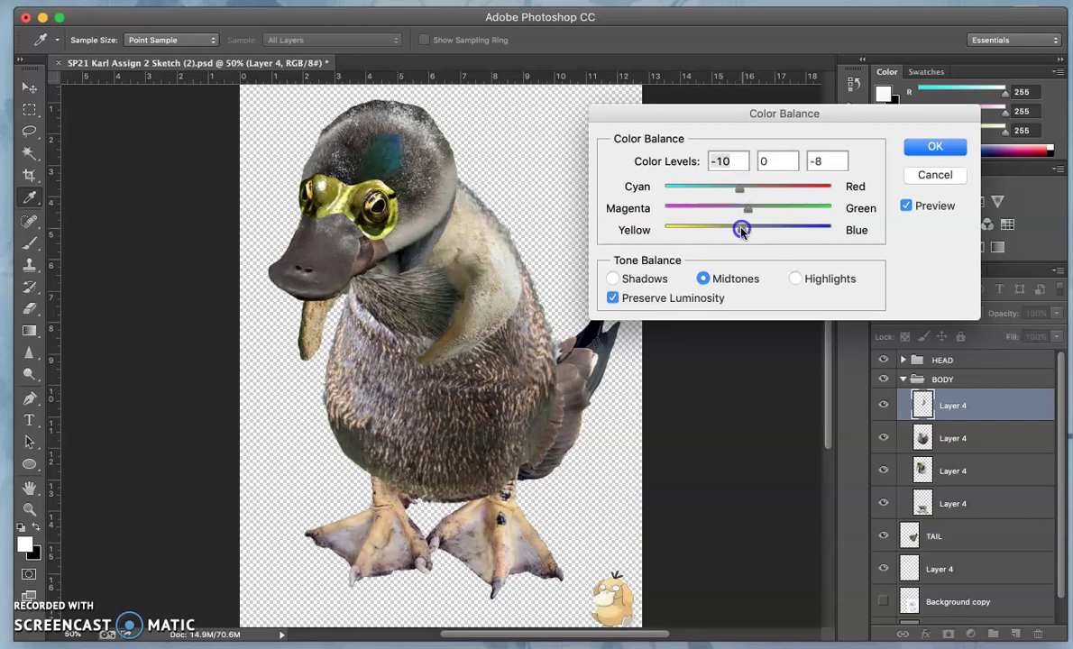
# Shift the arm layer's highlights to +10 red and slightly toward blue, set its shadows to -12, 0, +11, and apply the Color Balance.
pyautogui.click(794, 279)
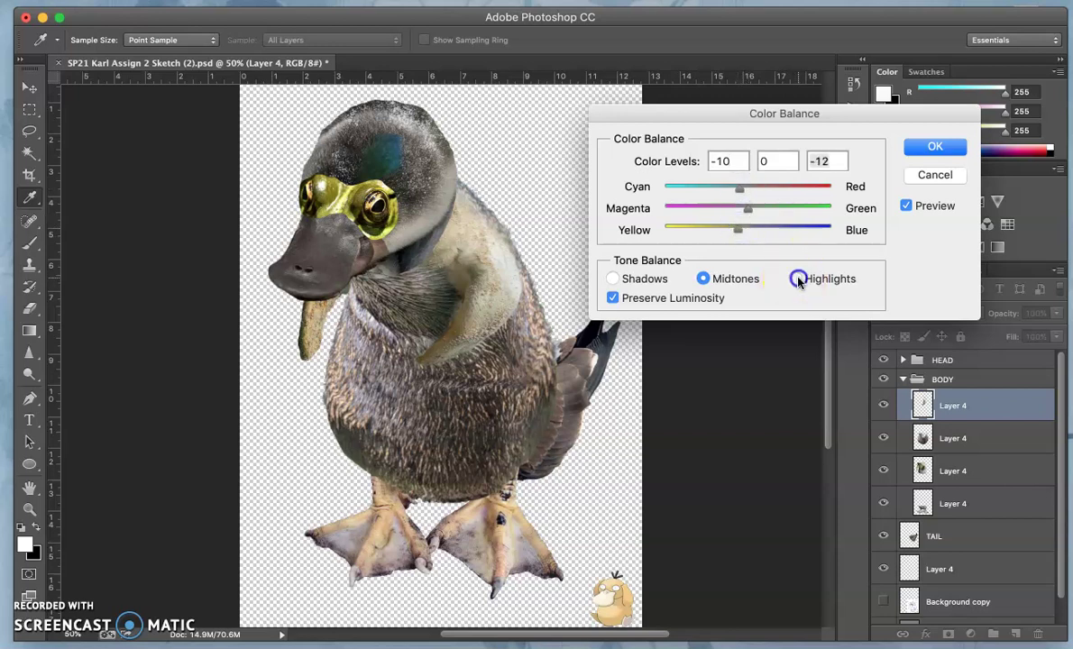
pyautogui.moveTo(749, 194); pyautogui.dragTo(756, 233)
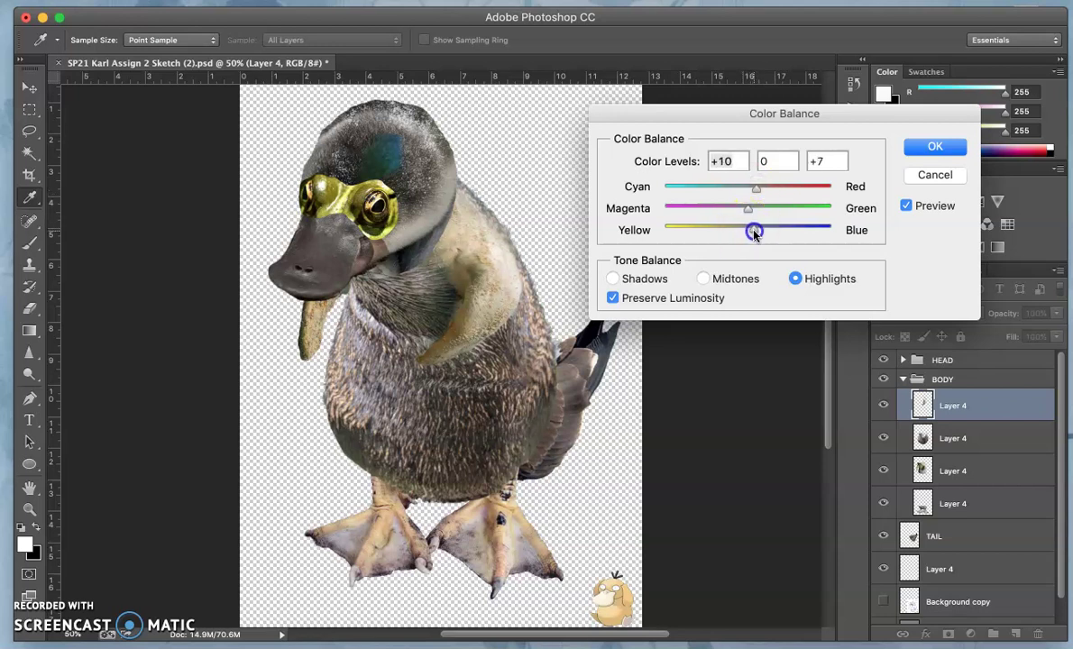
pyautogui.click(614, 279)
pyautogui.moveTo(747, 230); pyautogui.dragTo(757, 231)
pyautogui.moveTo(747, 187); pyautogui.dragTo(736, 186)
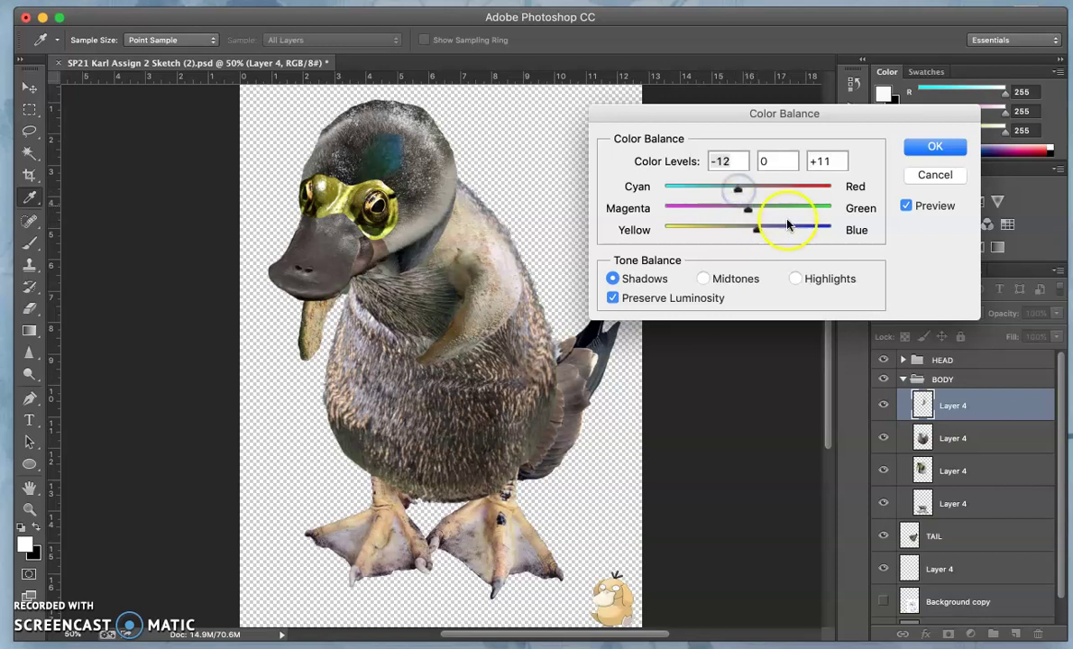
pyautogui.click(939, 150)
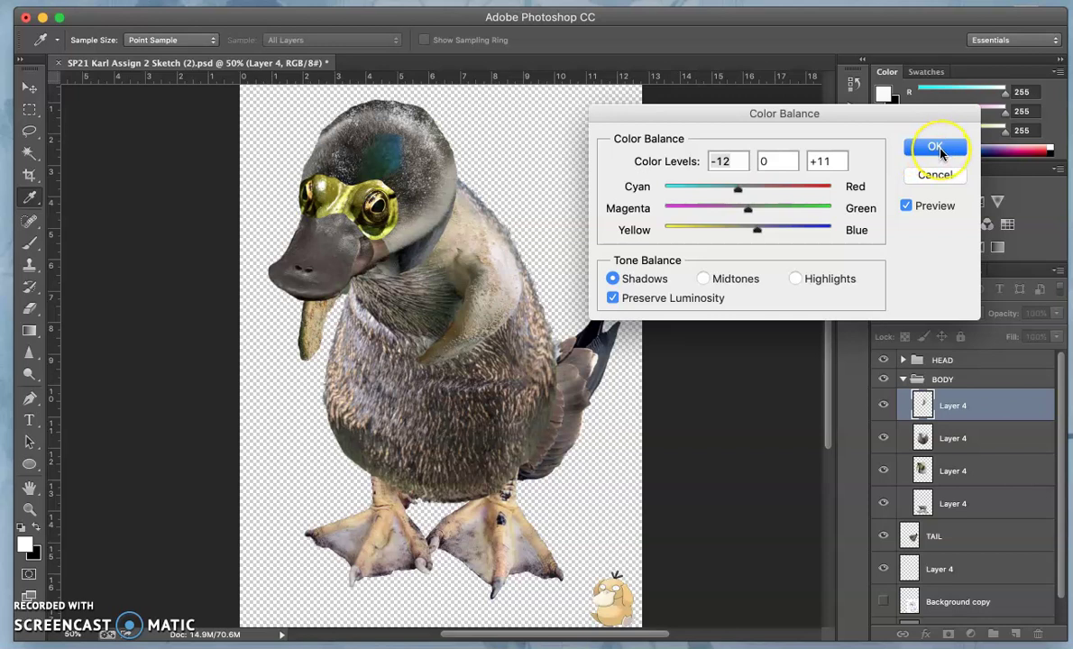
pyautogui.click(938, 150)
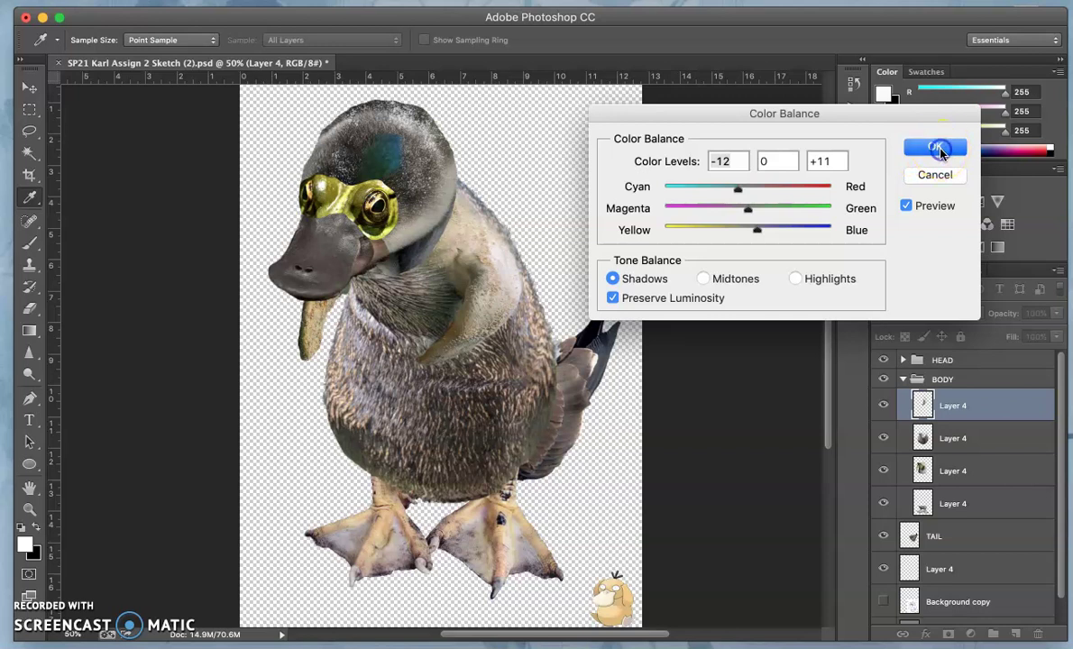